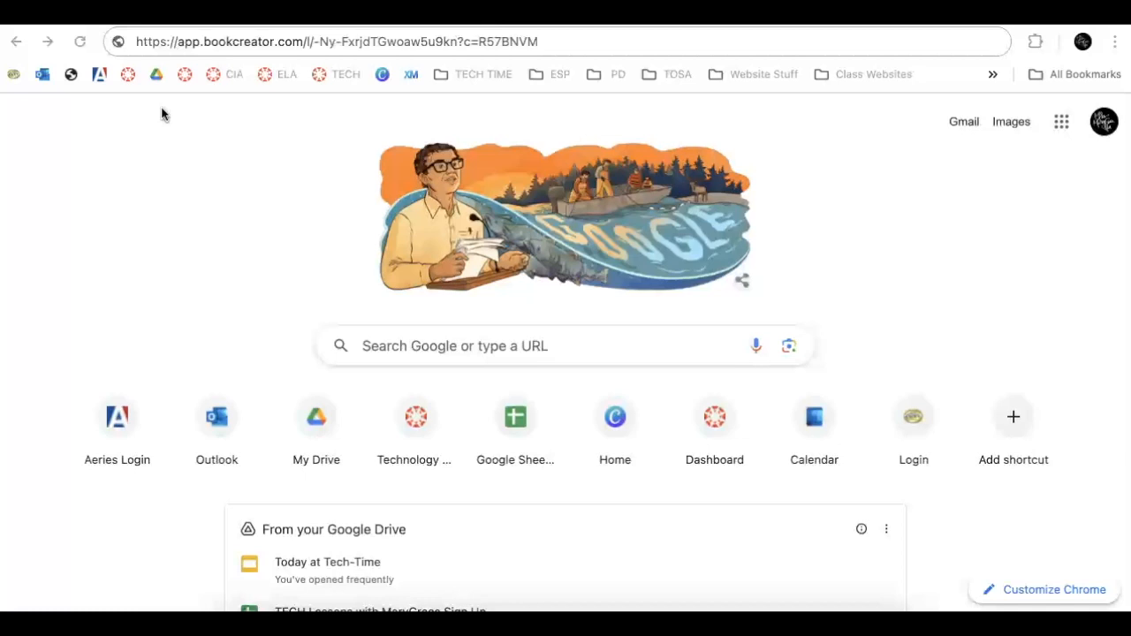
- Open the Book Creator class library link and sign in as a student with the Microsoft school account
click(555, 42)
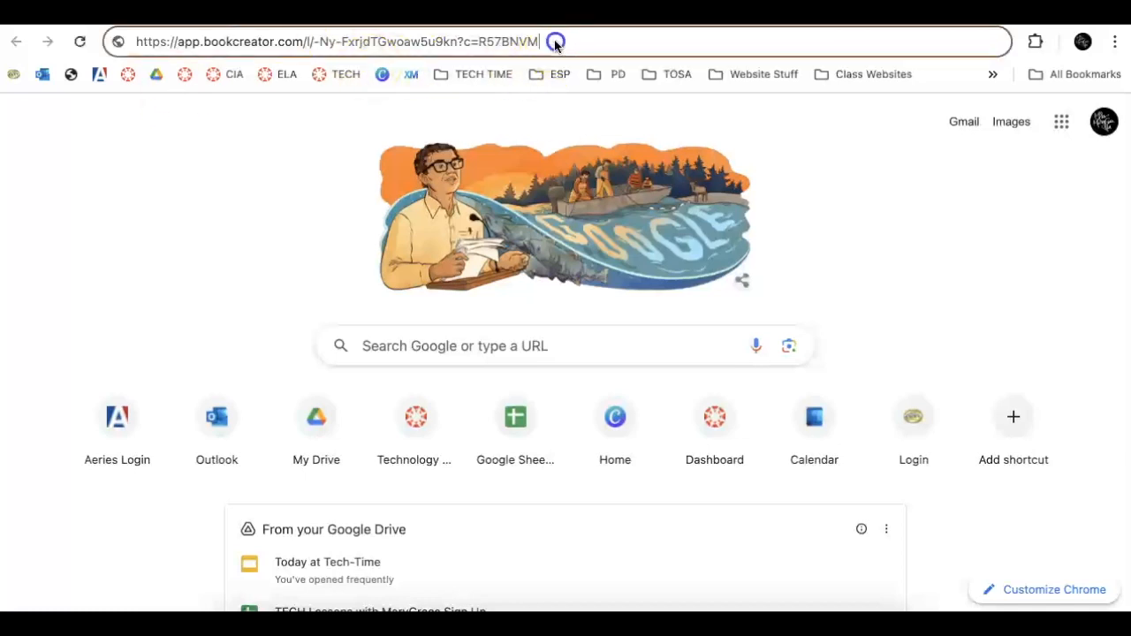
key(Return)
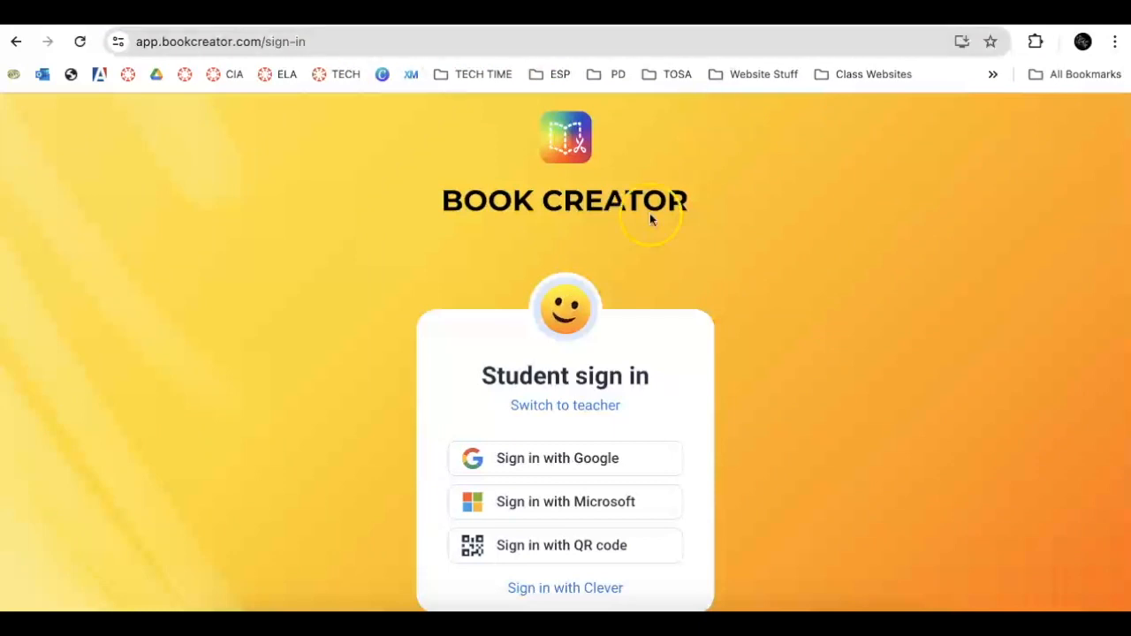
scroll(645, 330, down, 1)
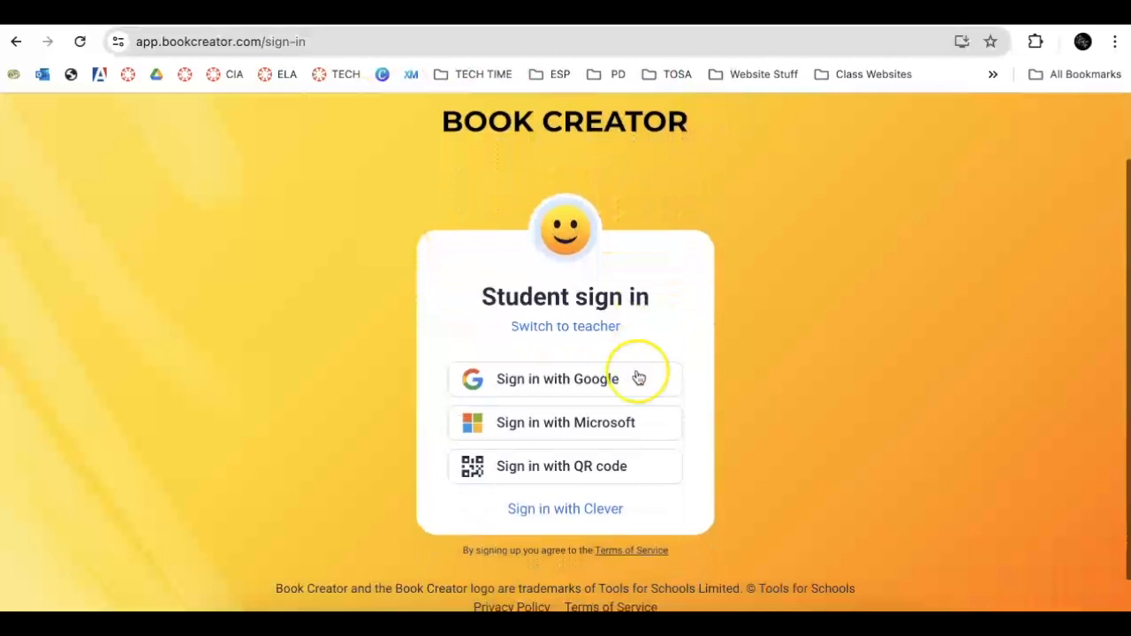
click(602, 426)
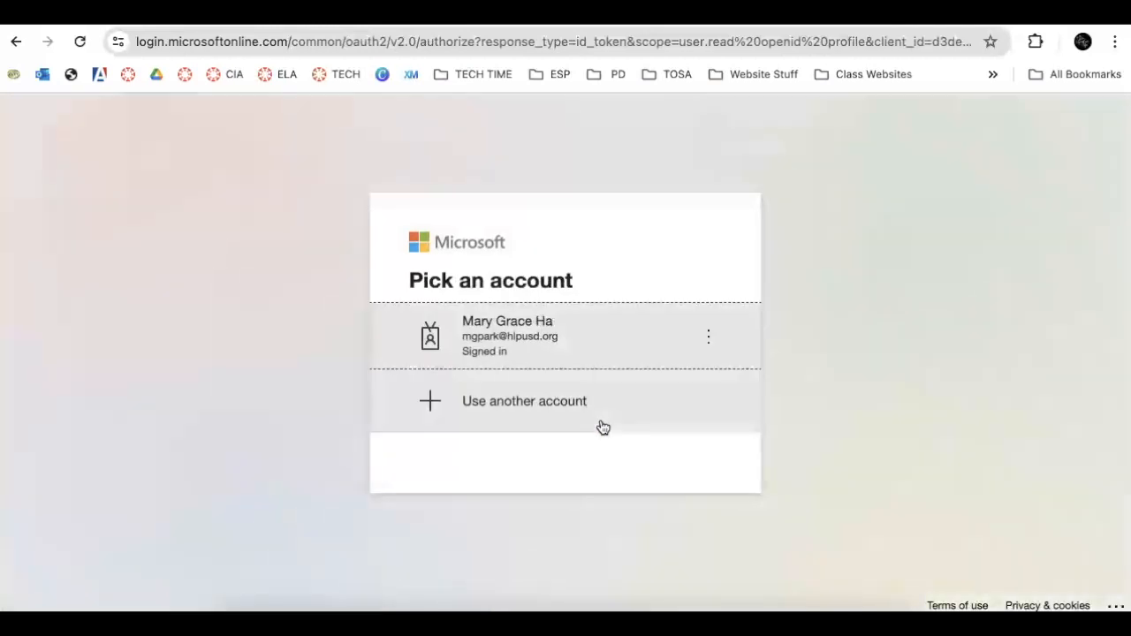
click(585, 403)
click(586, 345)
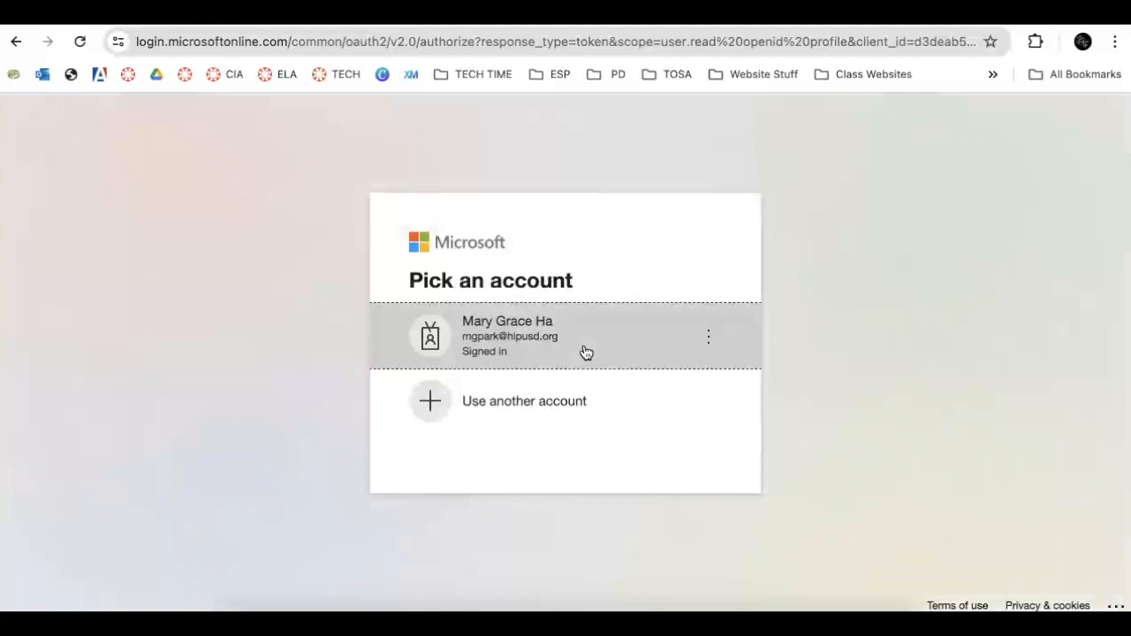
click(585, 350)
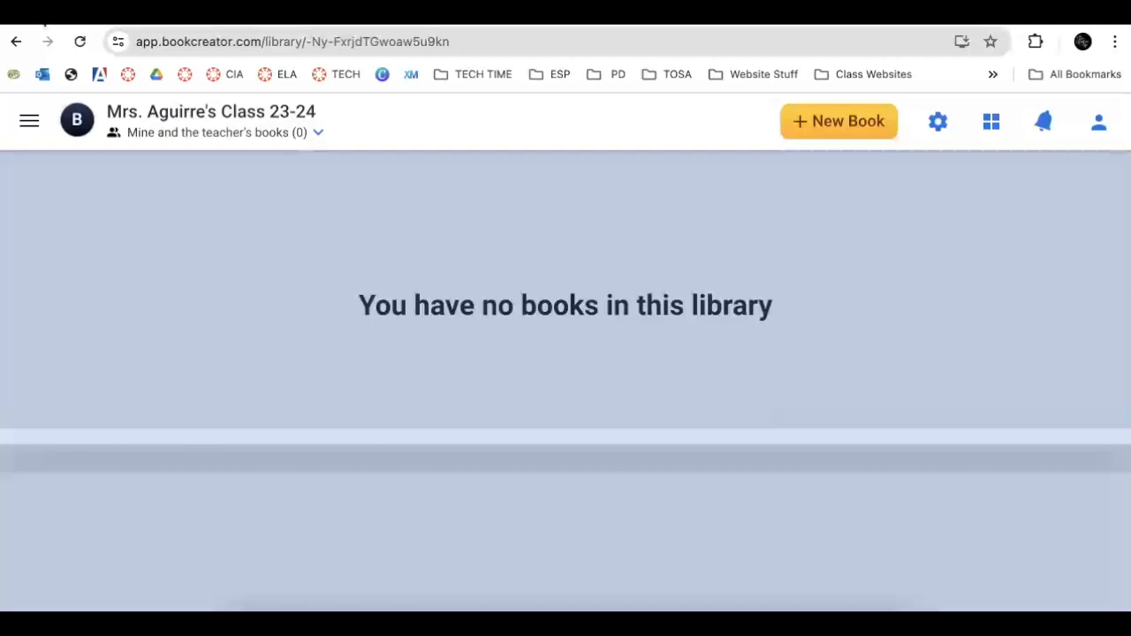
- Create a new book in the class library from the Yearbook template
click(841, 133)
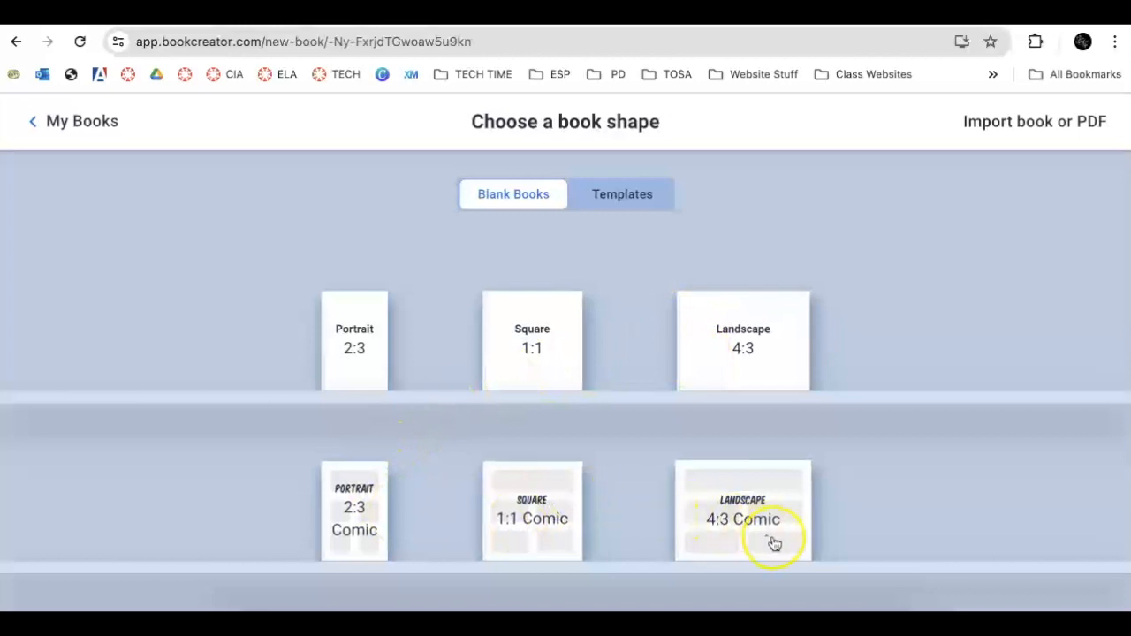
click(631, 199)
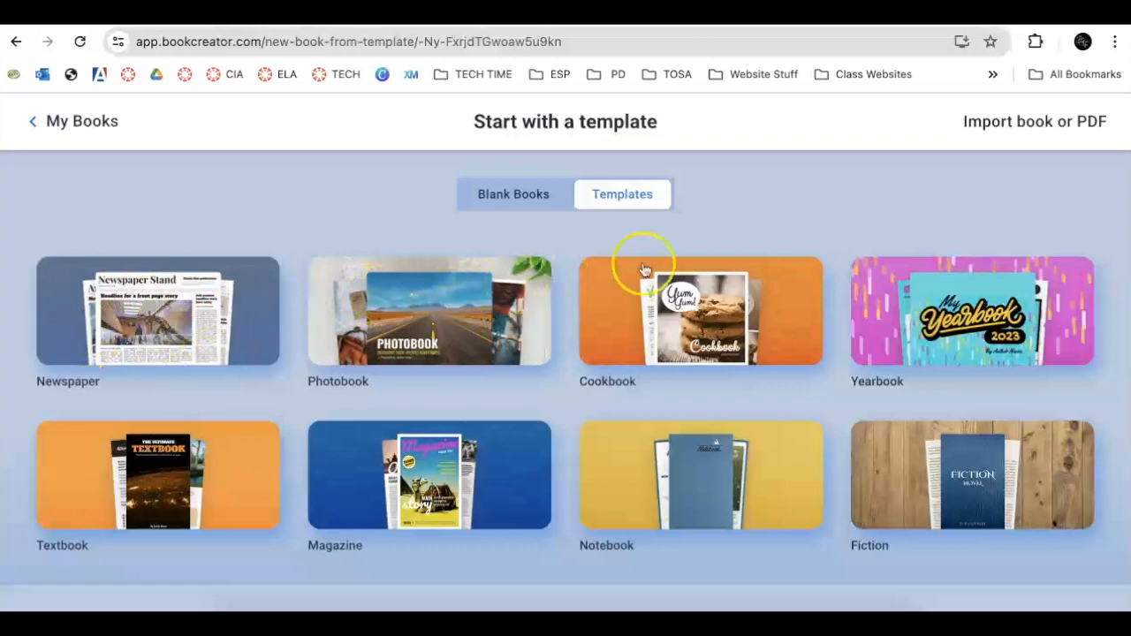
scroll(672, 283, down, 1)
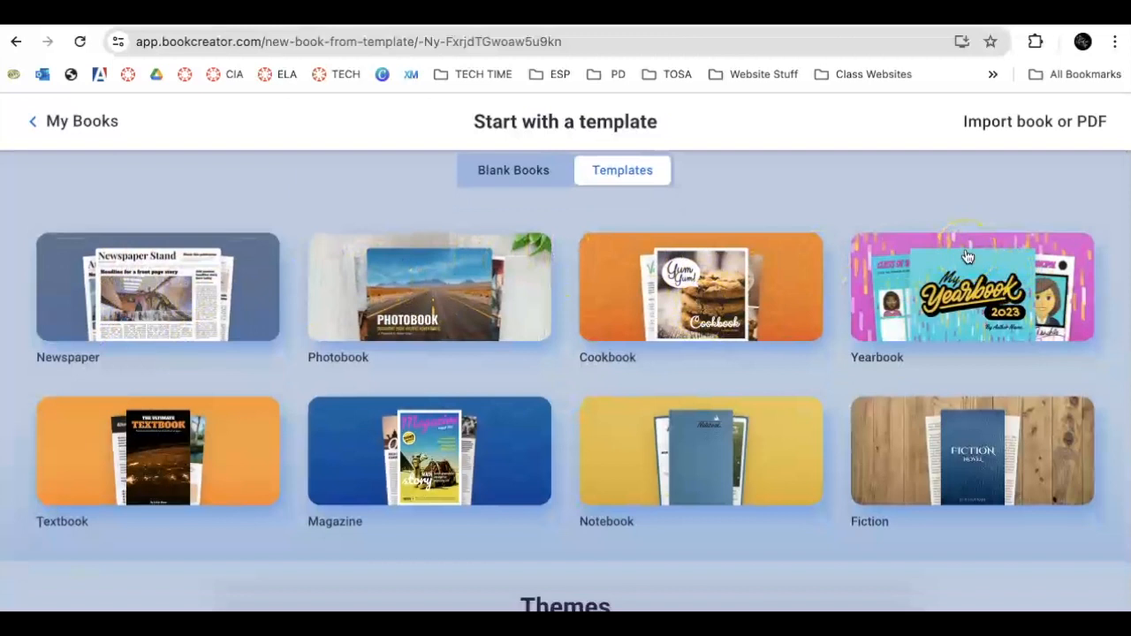
click(793, 373)
click(977, 328)
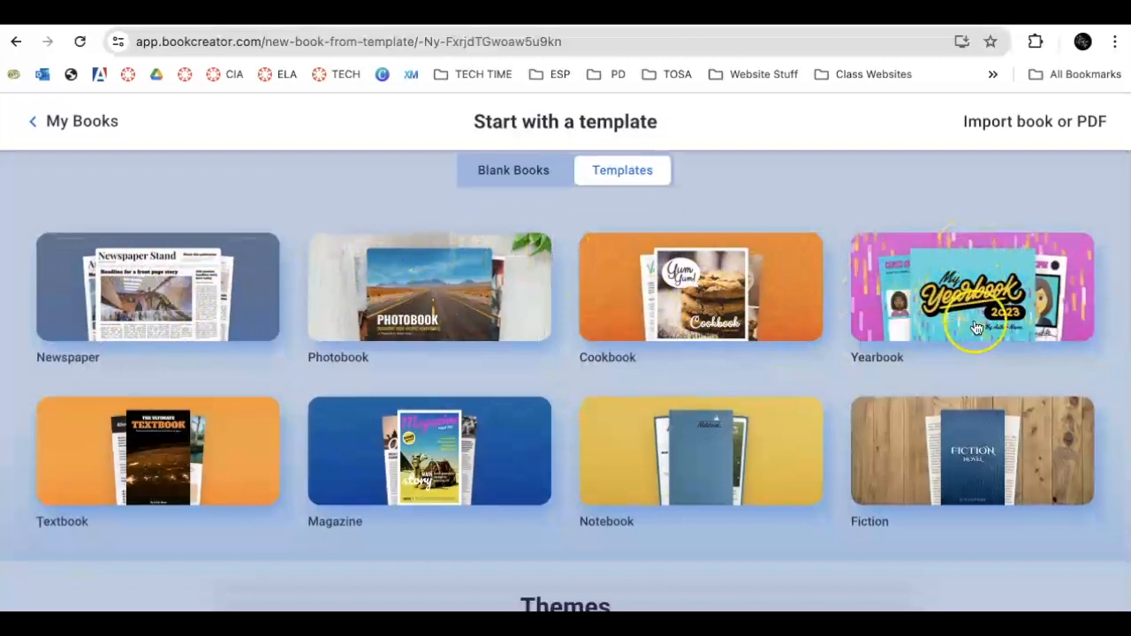
scroll(941, 430, down, 3)
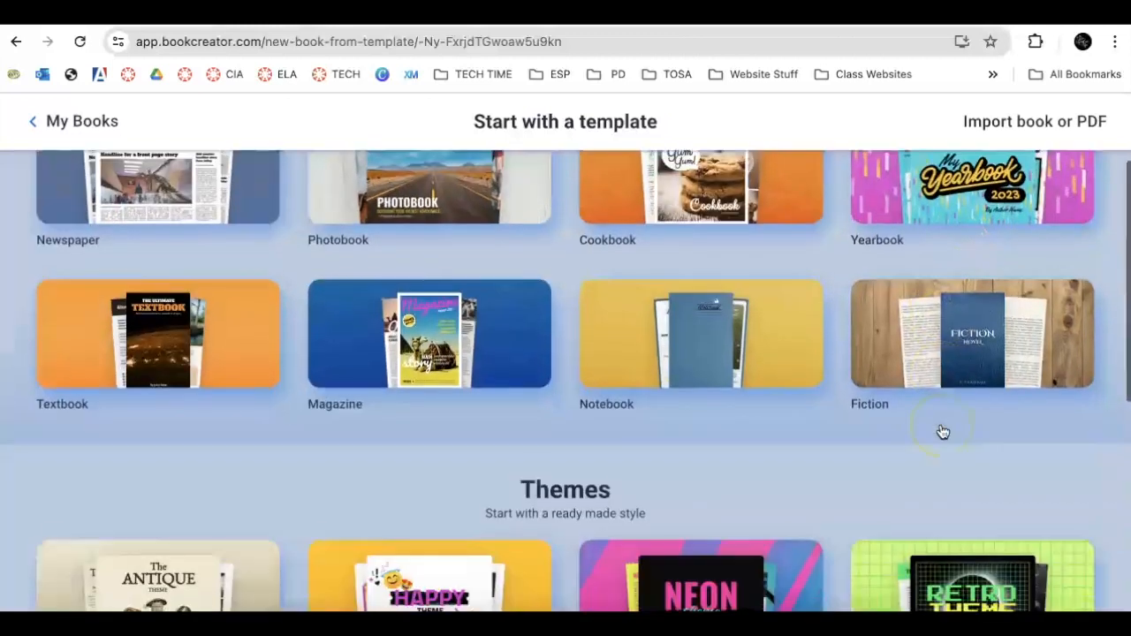
scroll(941, 431, down, 3)
scroll(861, 346, down, 2)
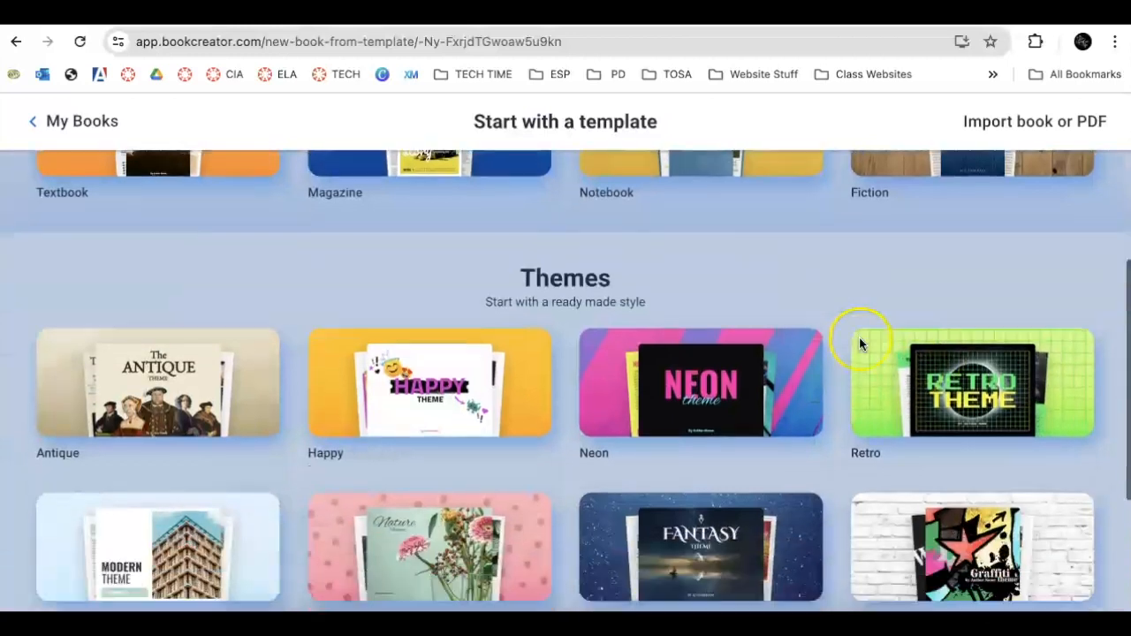
scroll(662, 429, down, 2)
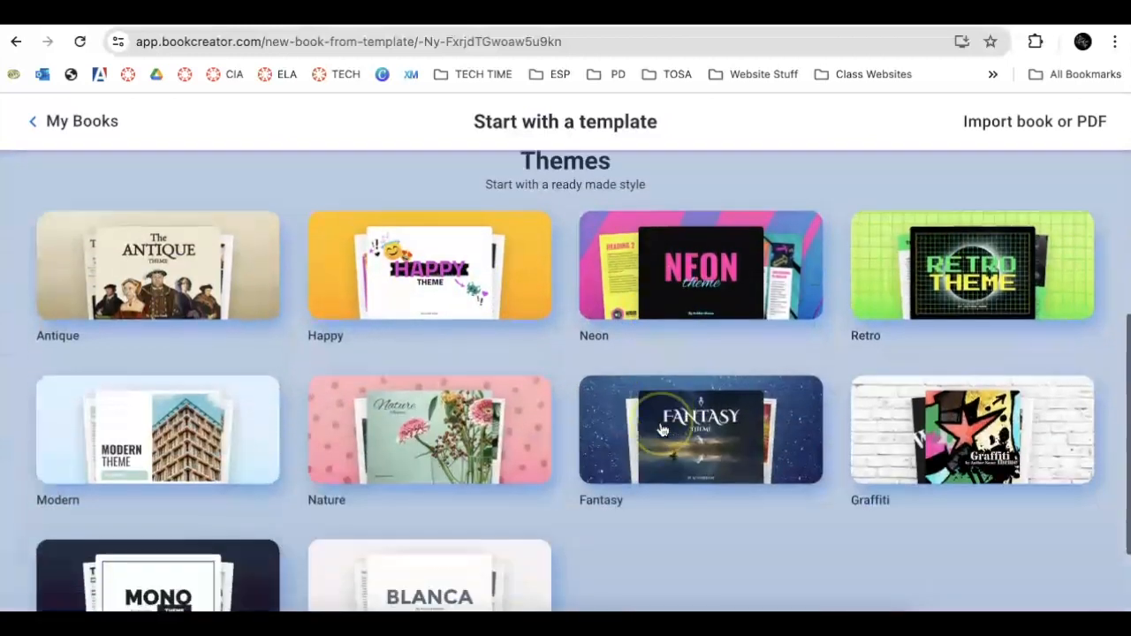
scroll(662, 430, down, 2)
scroll(662, 430, up, 3)
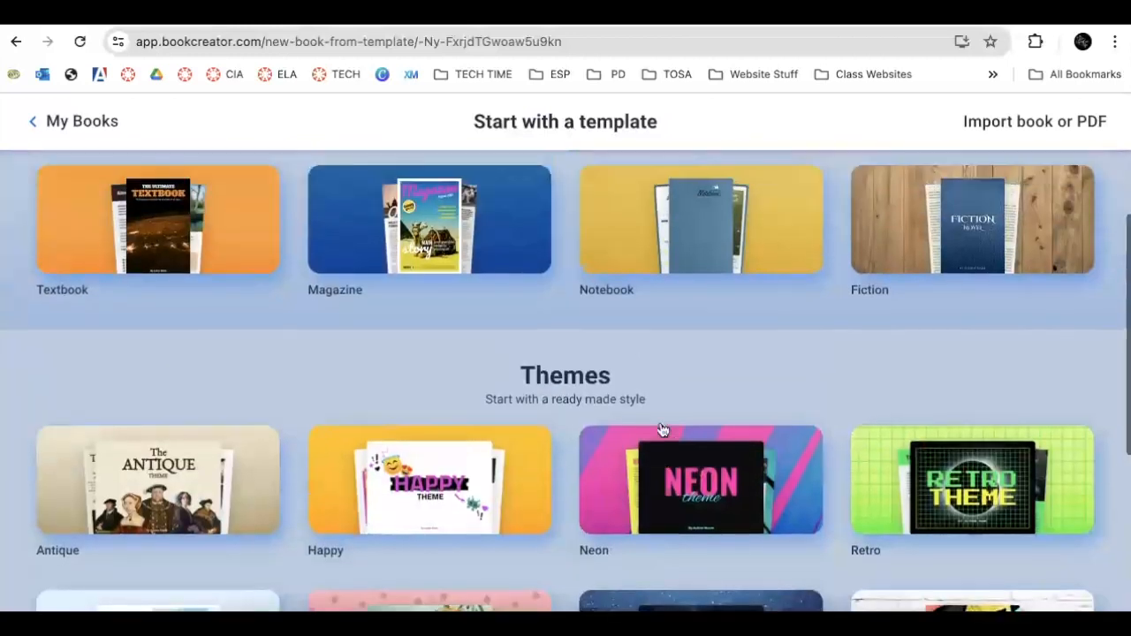
scroll(662, 429, up, 3)
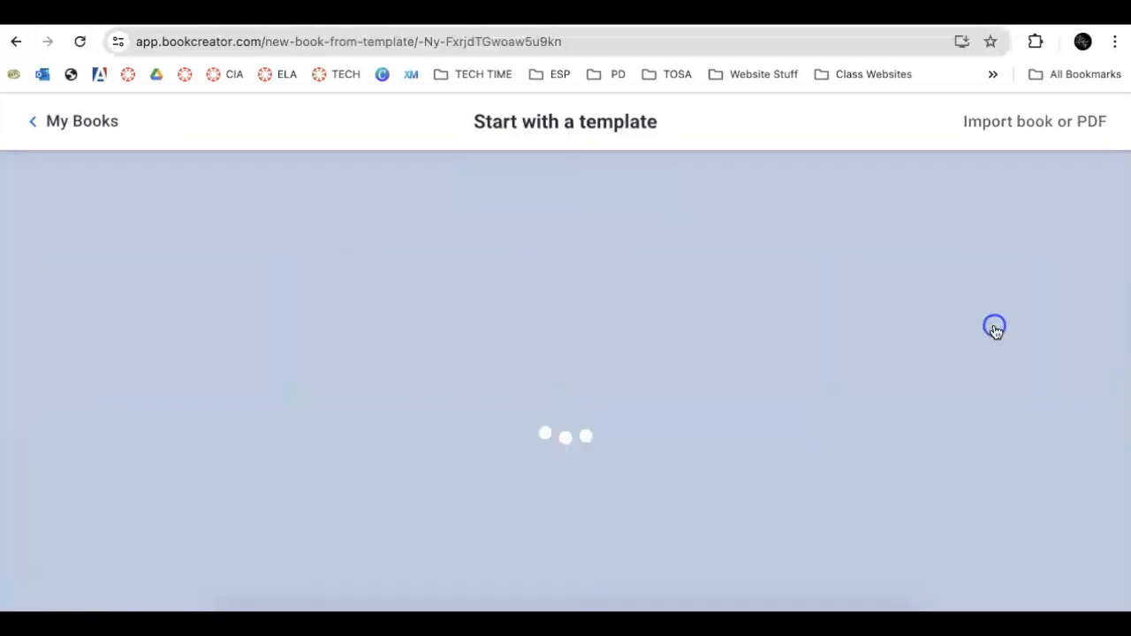
click(995, 329)
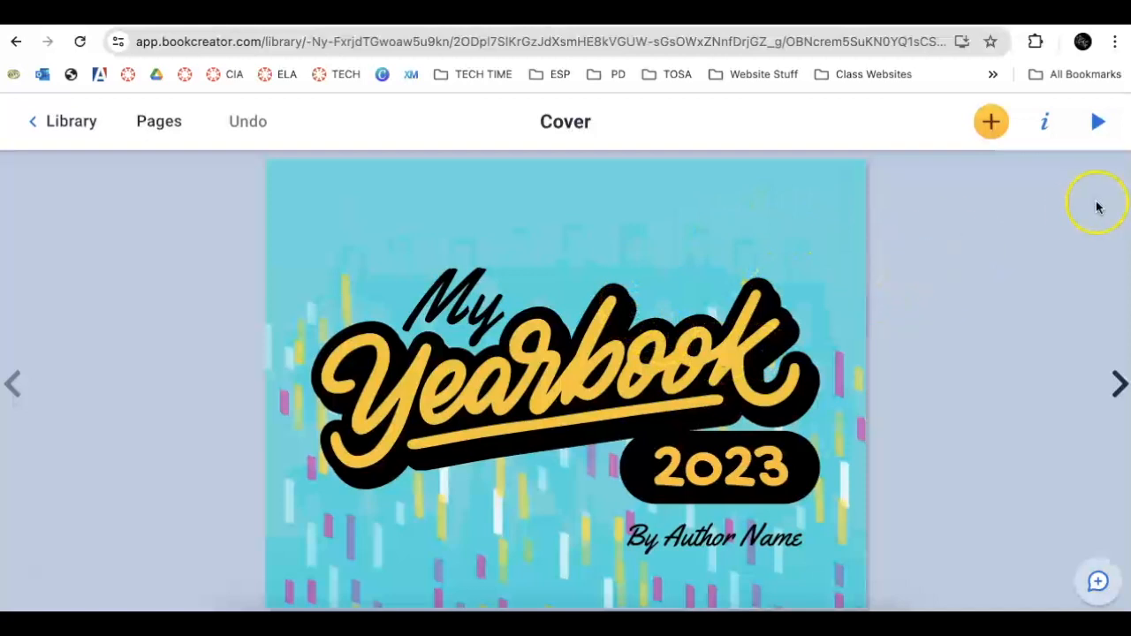
- Examine the media, shape, file and embed options available for adding content to the yearbook cover
click(991, 125)
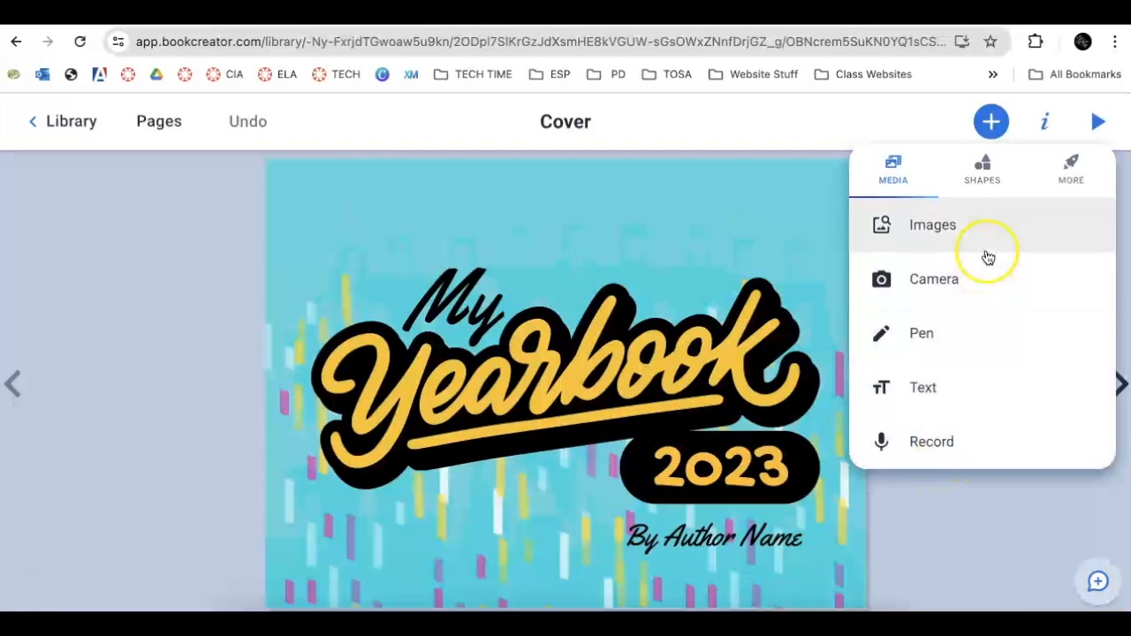
click(987, 174)
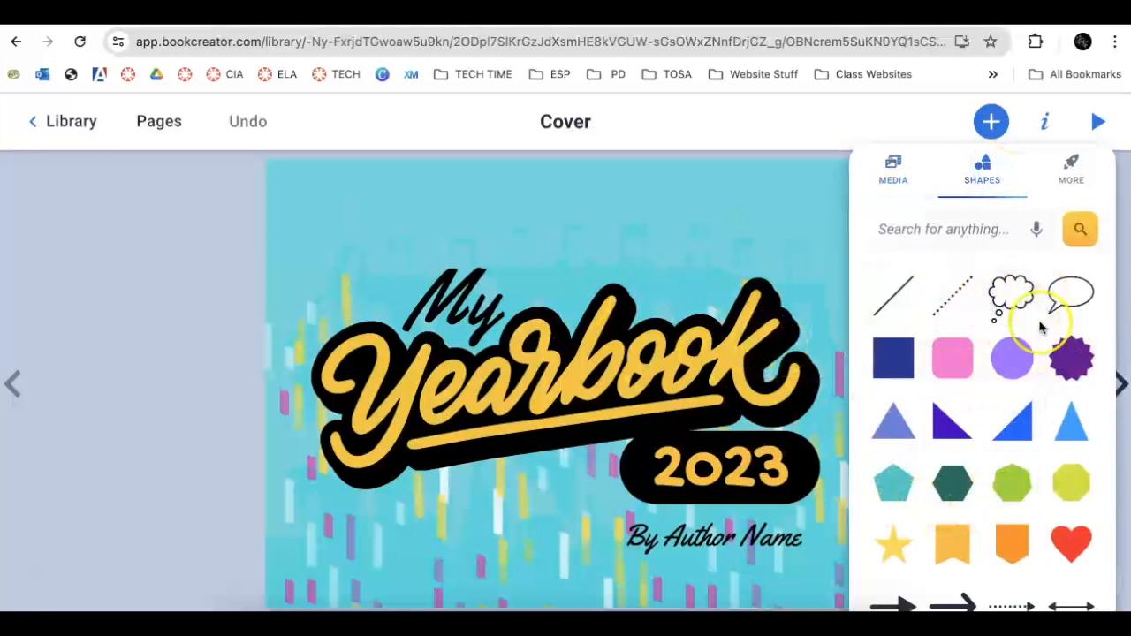
scroll(1017, 318, down, 1)
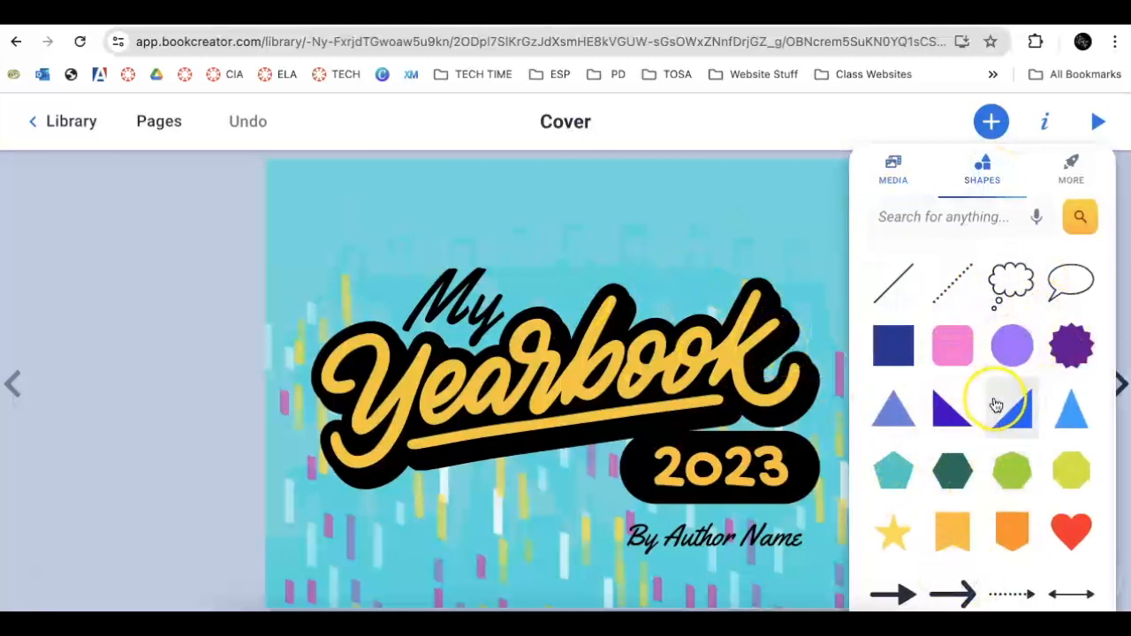
scroll(998, 404, up, 1)
click(1073, 177)
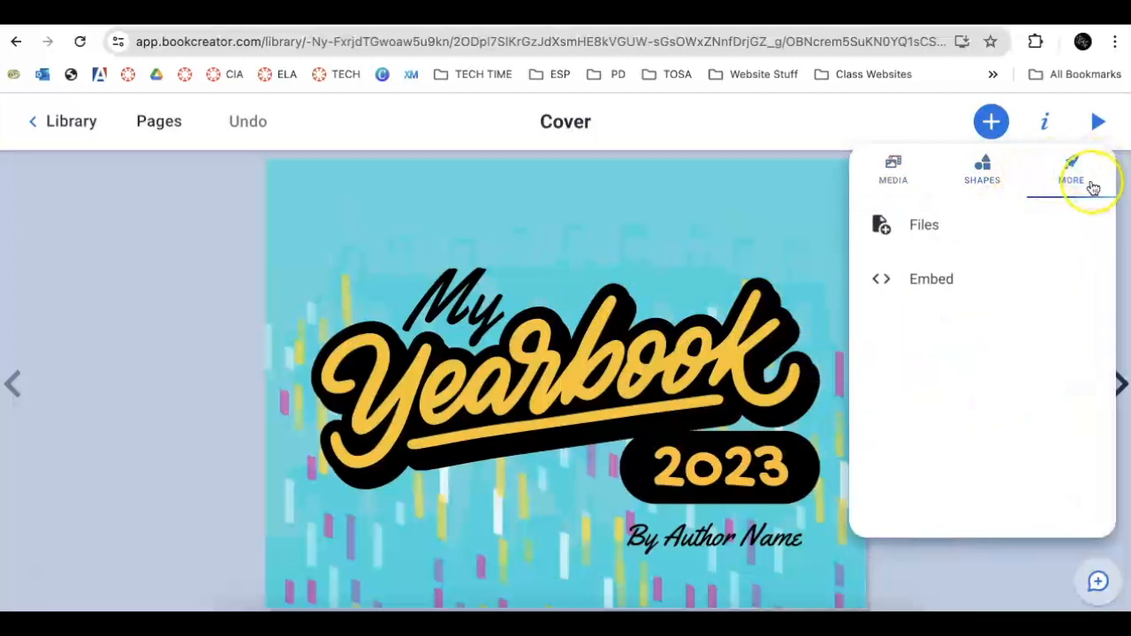
click(919, 240)
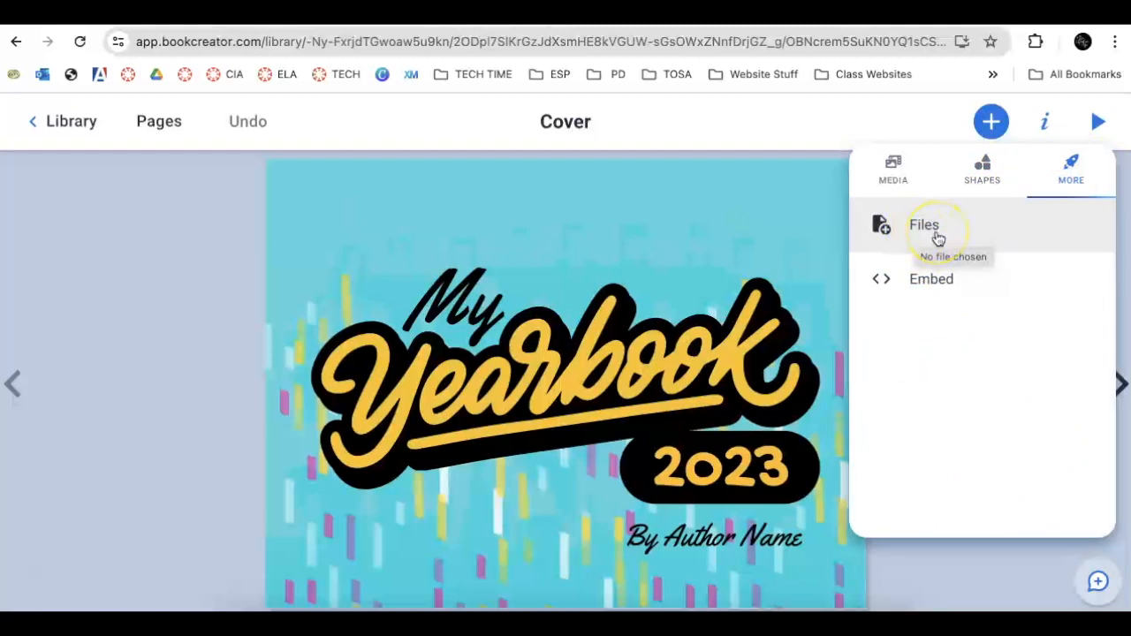
click(919, 288)
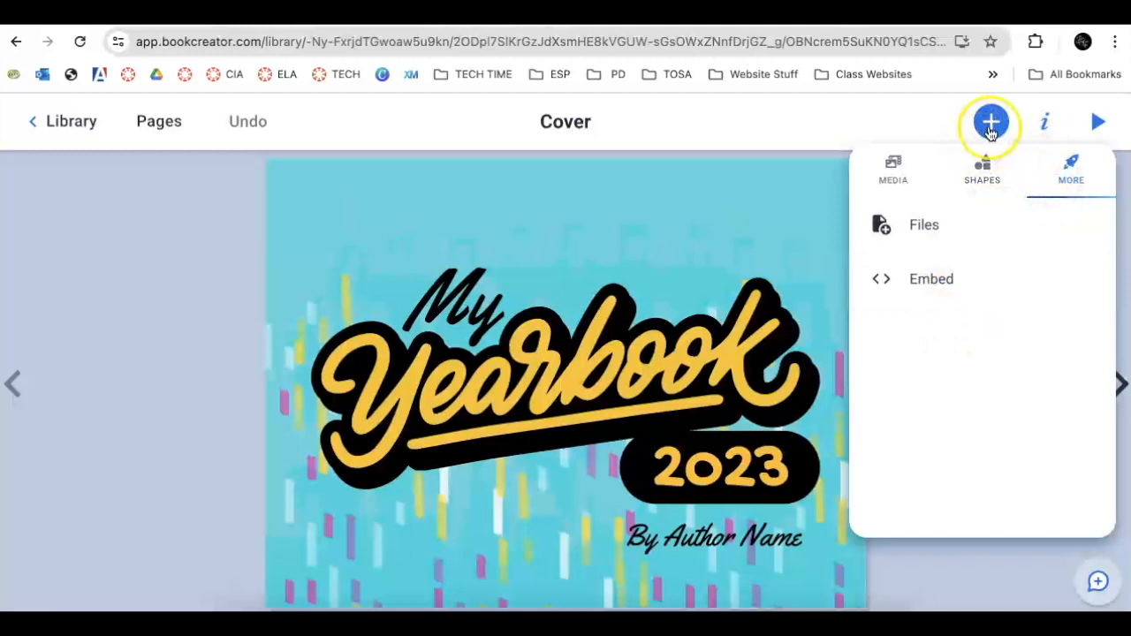
click(892, 168)
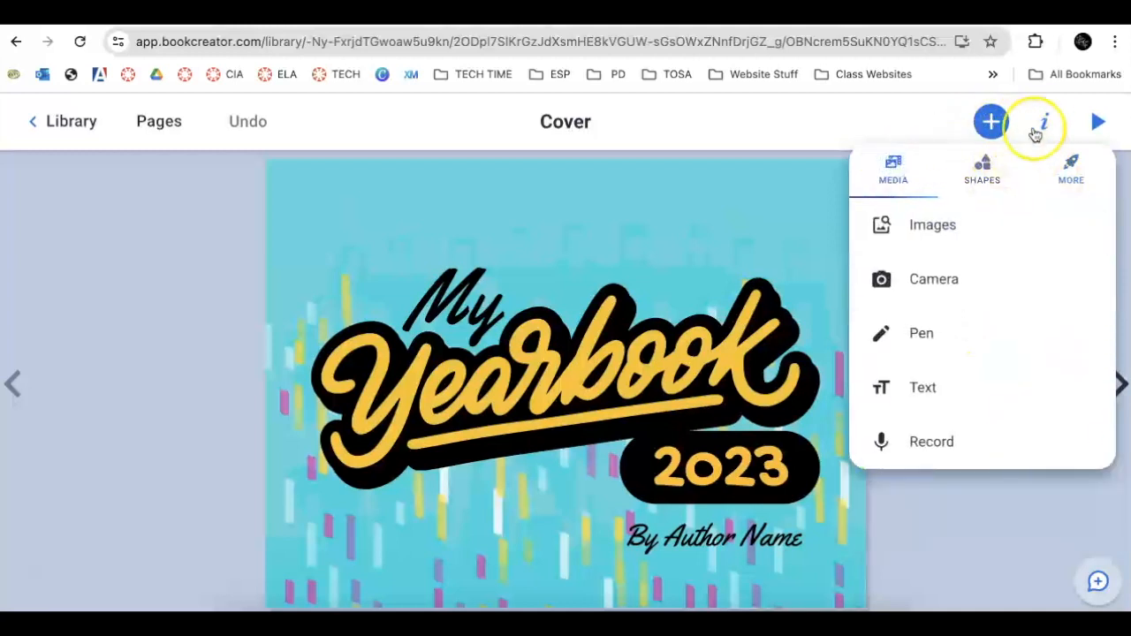
- Set the cover's page background to the solid peach color
click(1045, 123)
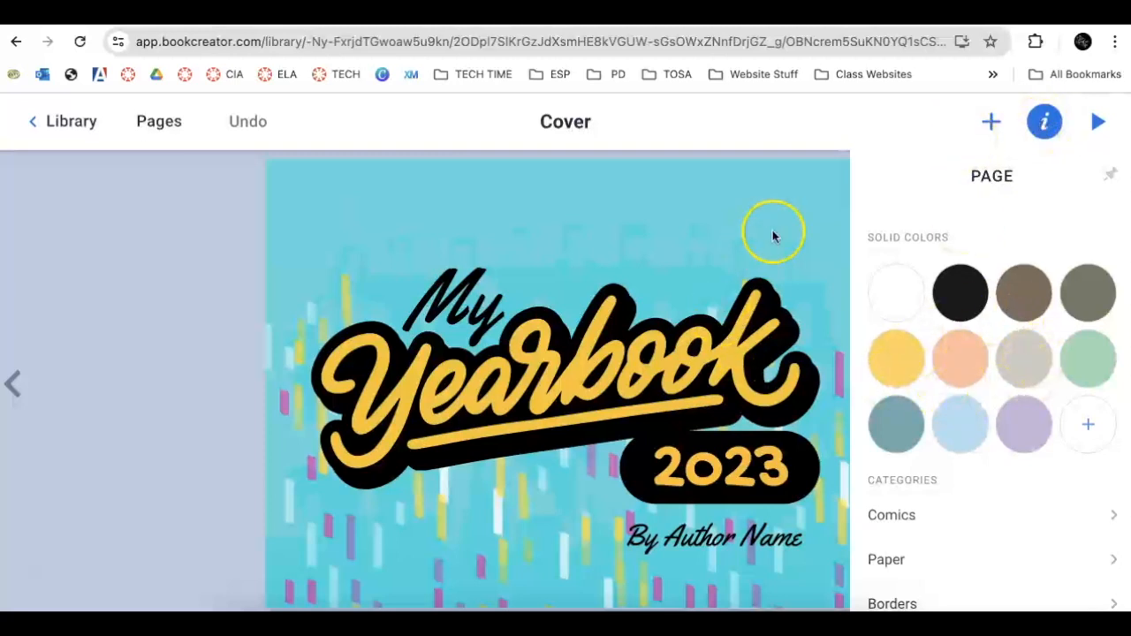
scroll(921, 436, down, 1)
scroll(921, 440, up, 1)
click(783, 274)
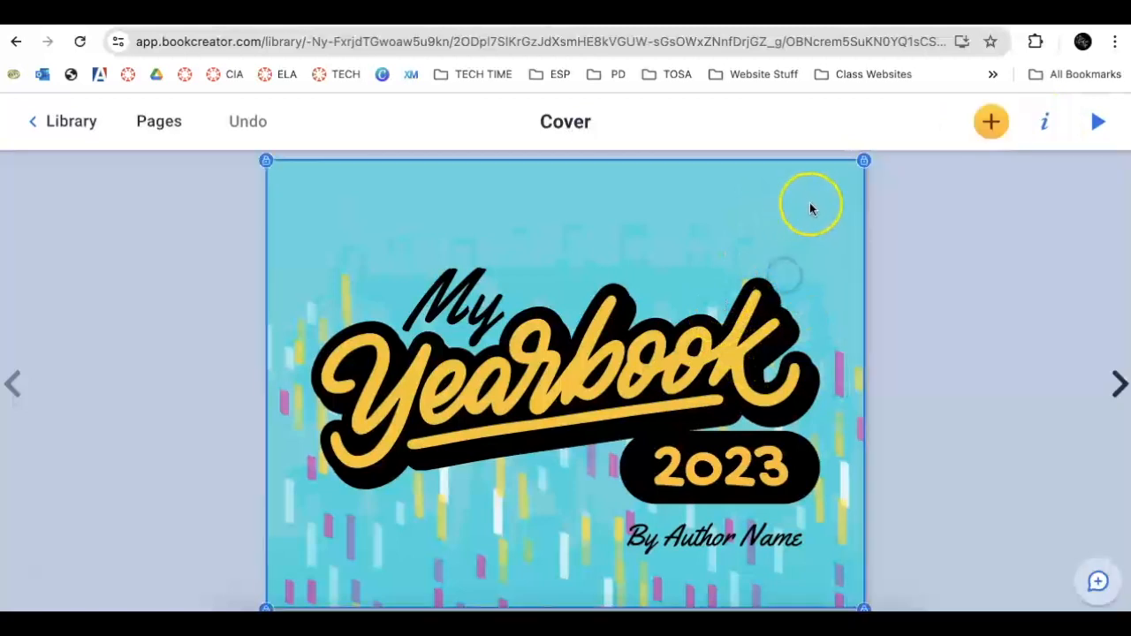
click(1044, 121)
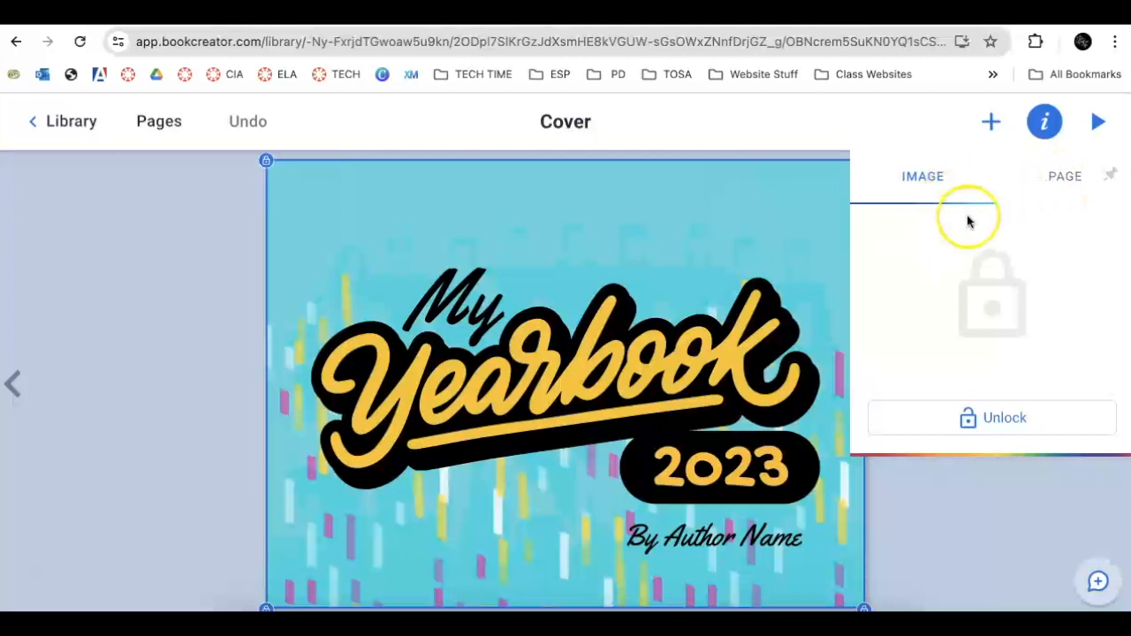
click(1060, 176)
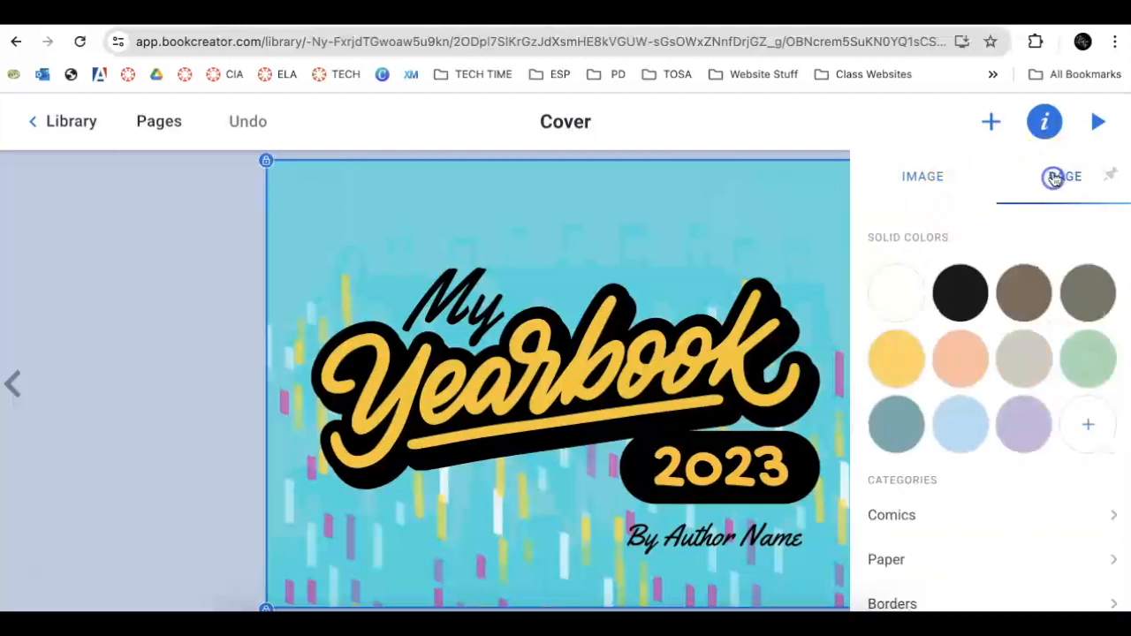
click(958, 375)
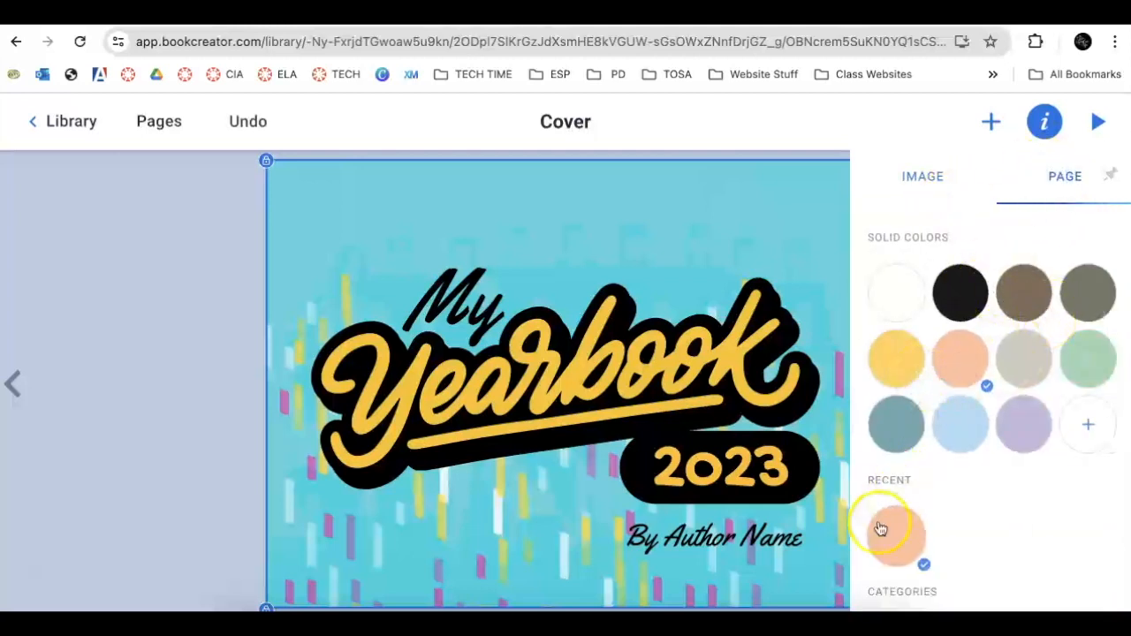
- Unlock the cover's background image and look through its image settings
click(819, 301)
click(834, 239)
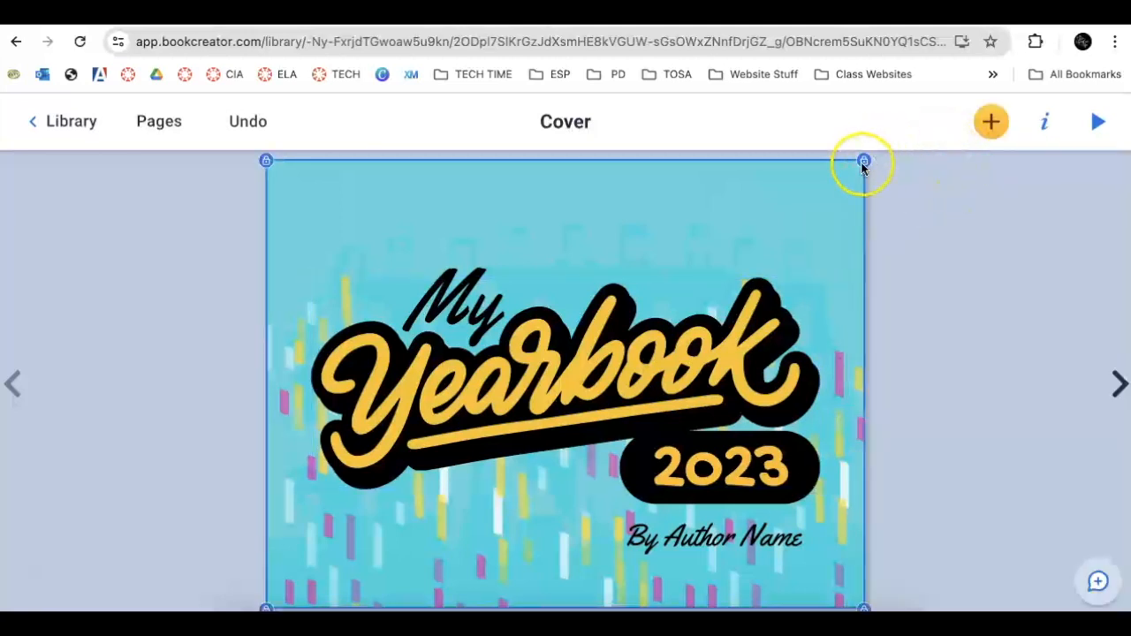
click(1045, 121)
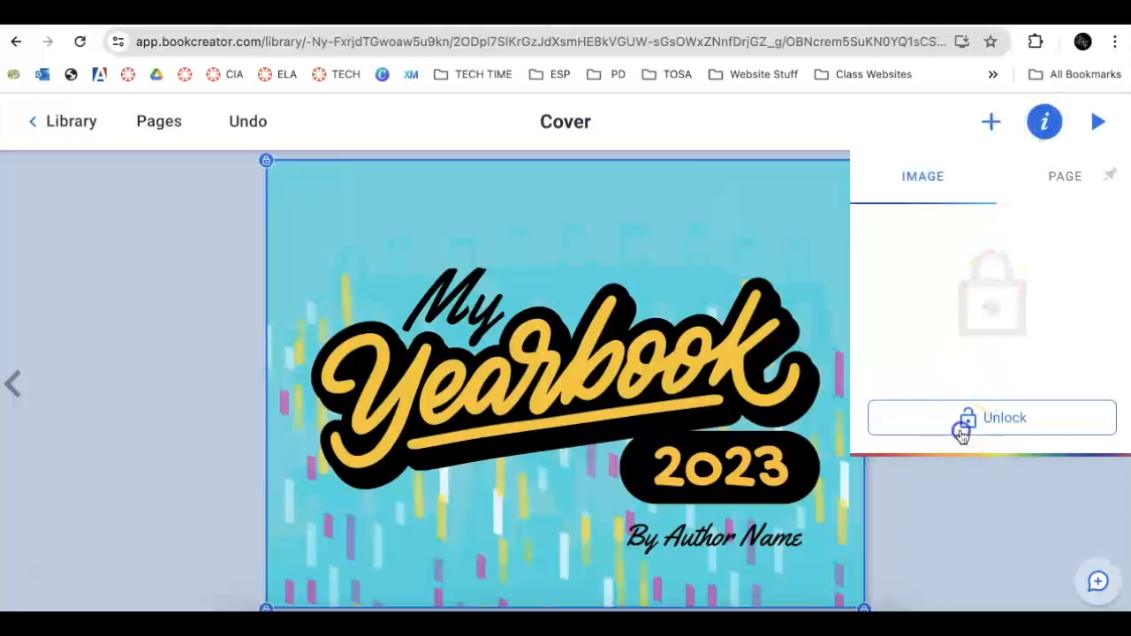
click(961, 432)
scroll(993, 302, down, 1)
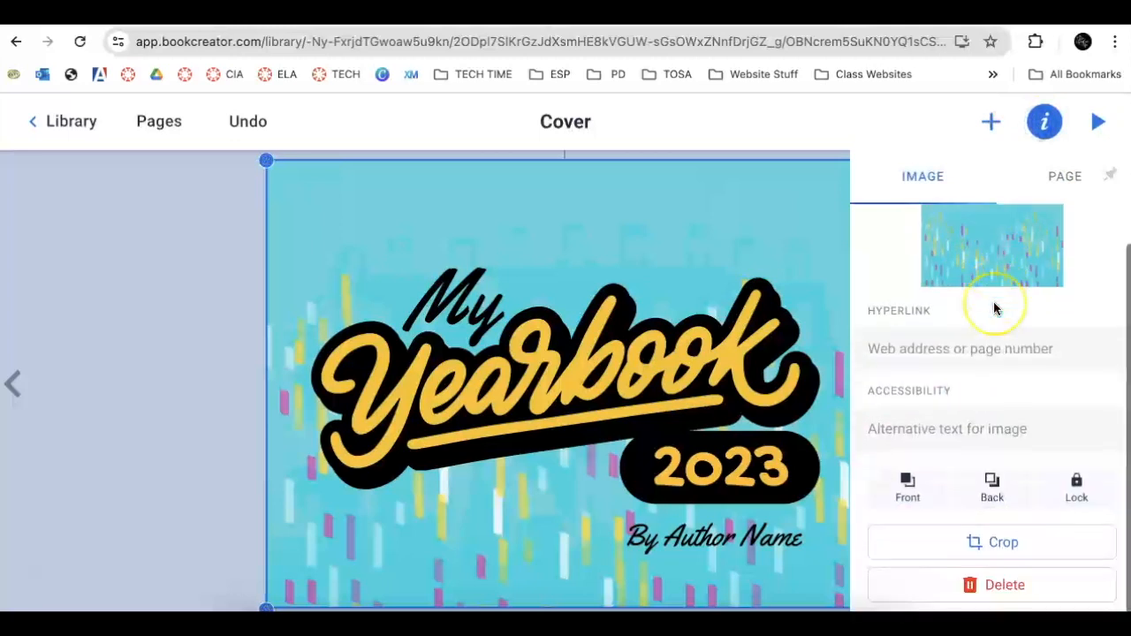
scroll(993, 302, up, 1)
click(1045, 123)
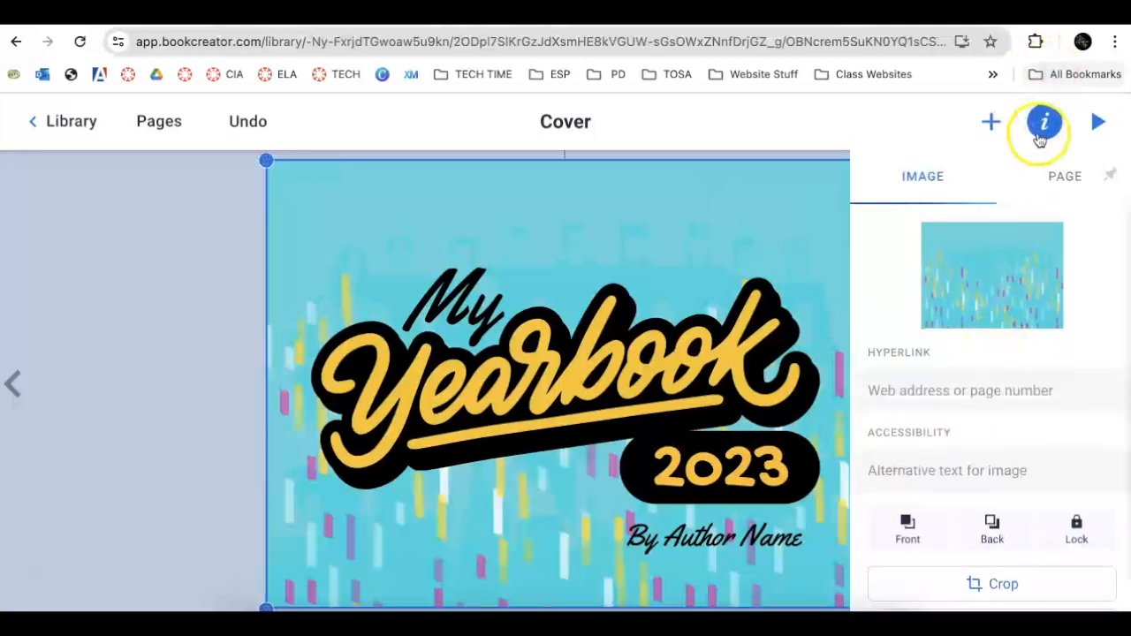
click(1047, 126)
- Set the cover's page background to the green comic pattern with pink rays from the Comics category
click(1065, 176)
click(962, 372)
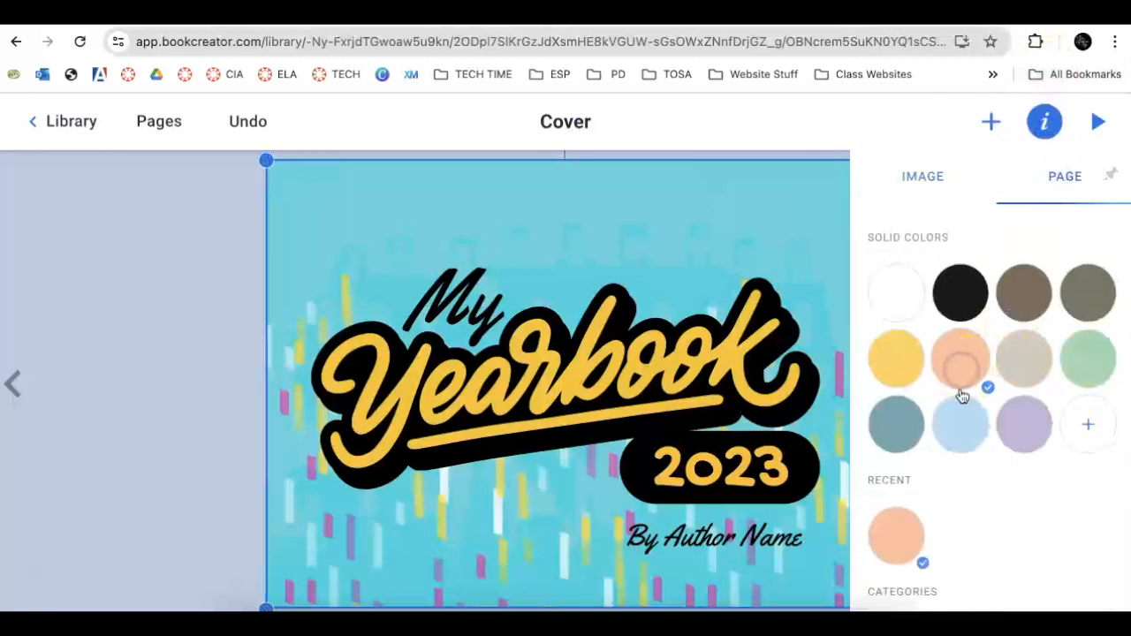
scroll(922, 498, down, 3)
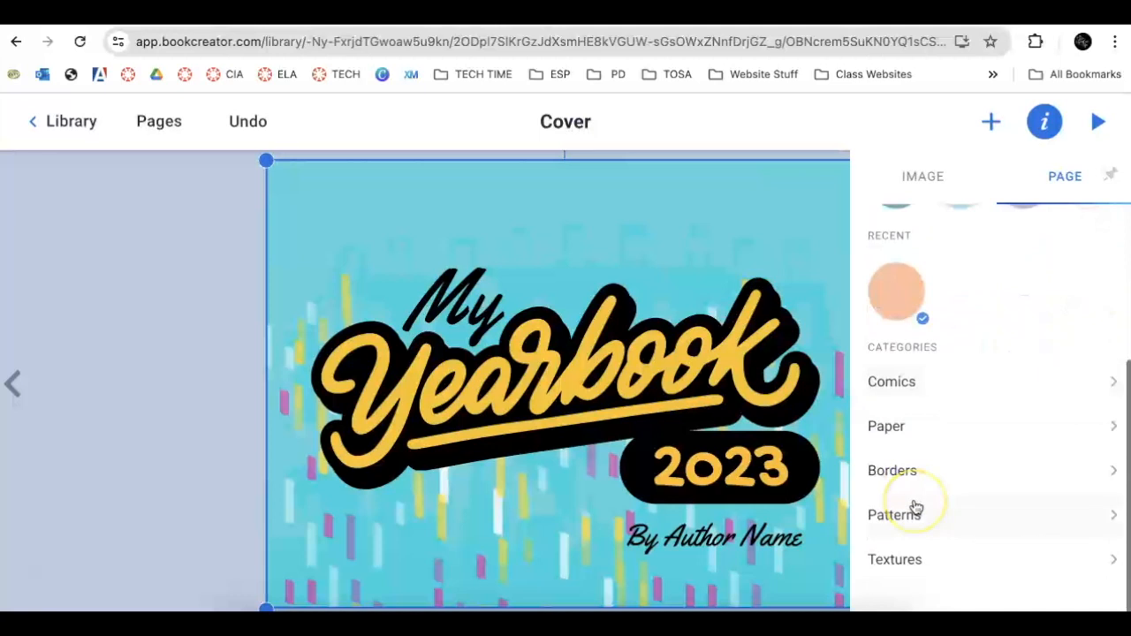
click(894, 394)
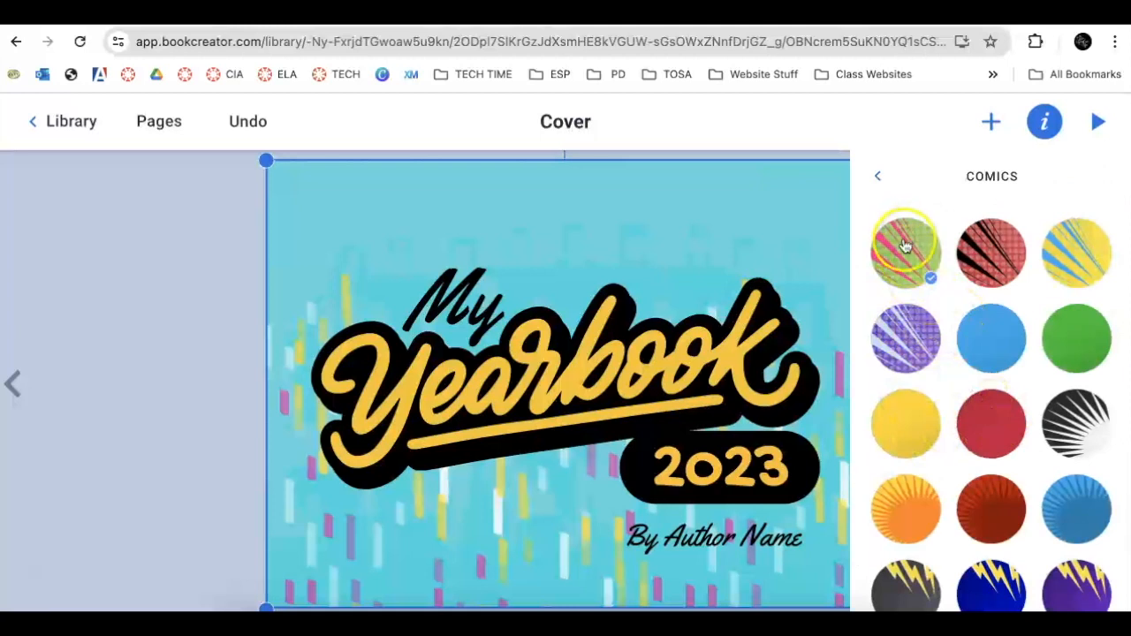
- Move the blue confetti background image aside and delete it from the cover
click(781, 242)
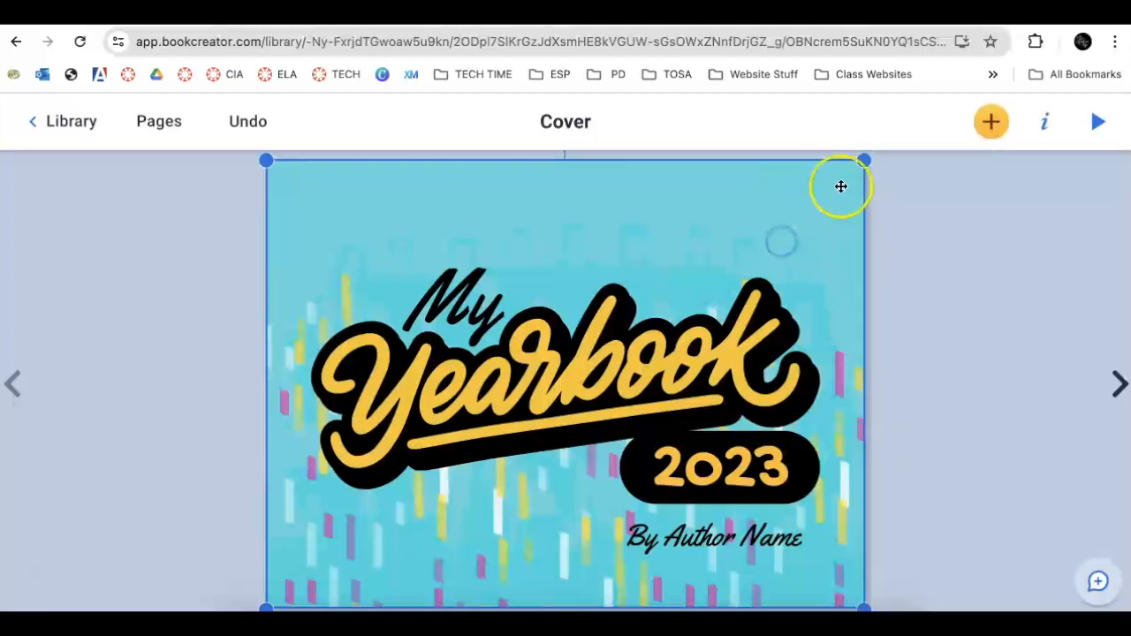
drag(830, 274, 953, 314)
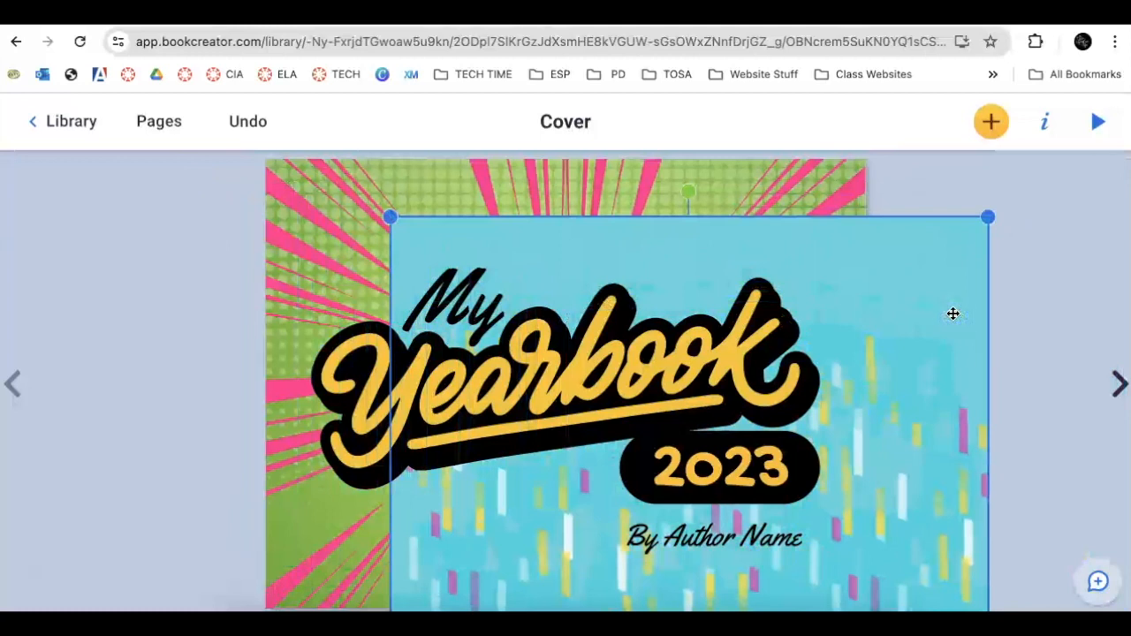
key(Delete)
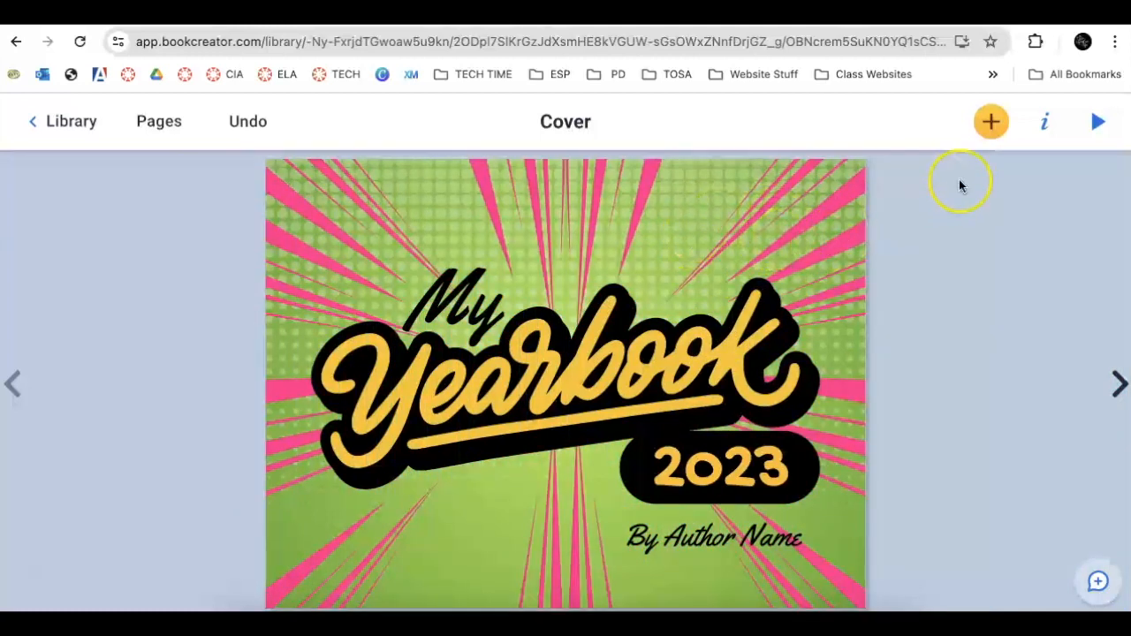
- Try the first two grid patterns from the Paper category as the cover's page background
click(1044, 123)
scroll(932, 484, down, 3)
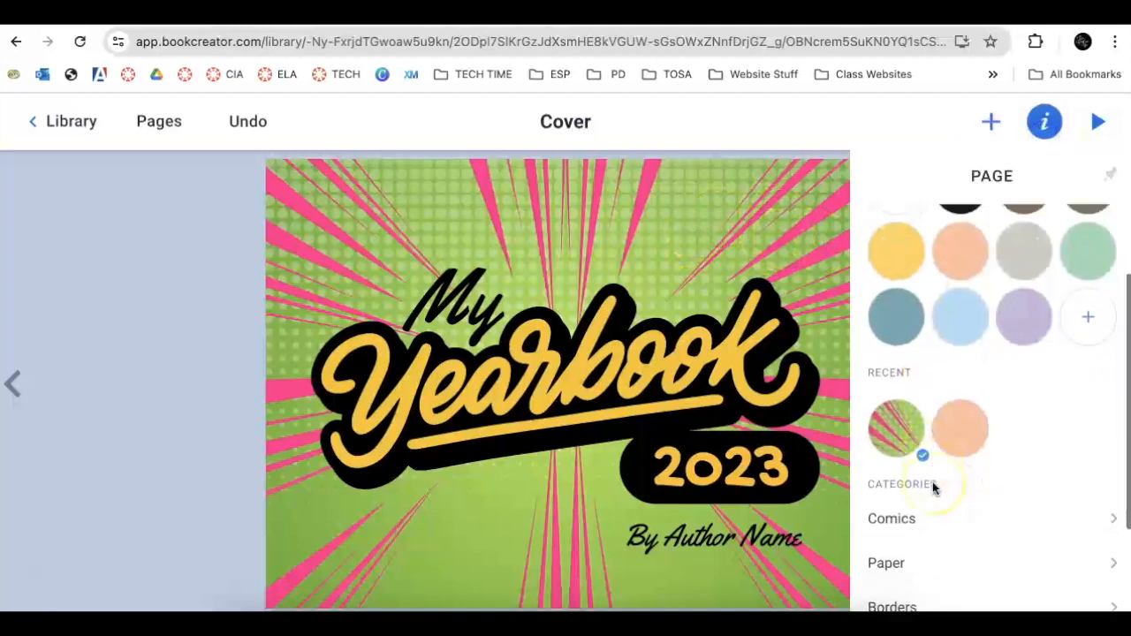
click(929, 439)
click(906, 267)
click(990, 256)
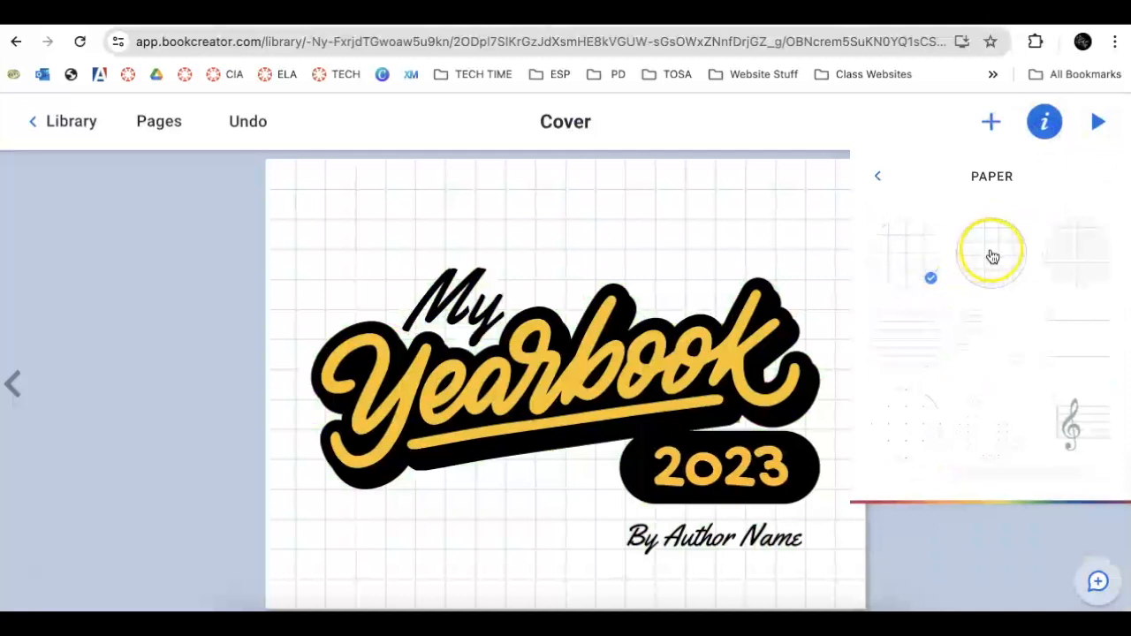
click(877, 179)
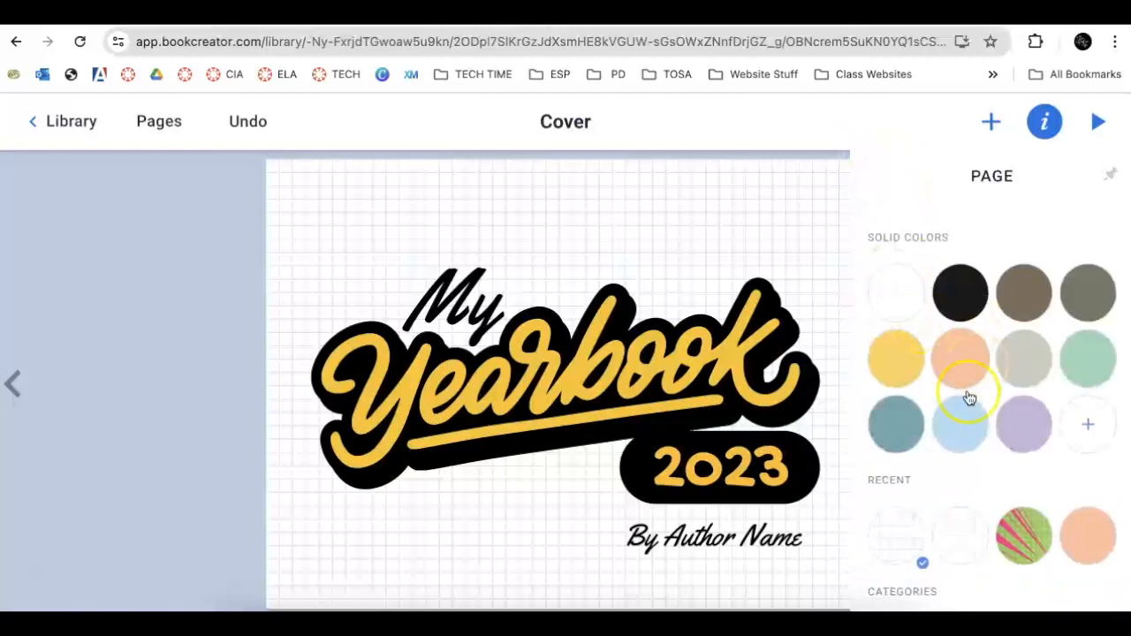
- Set the cover's page background back to the recently used green comic pattern with pink rays
click(1017, 533)
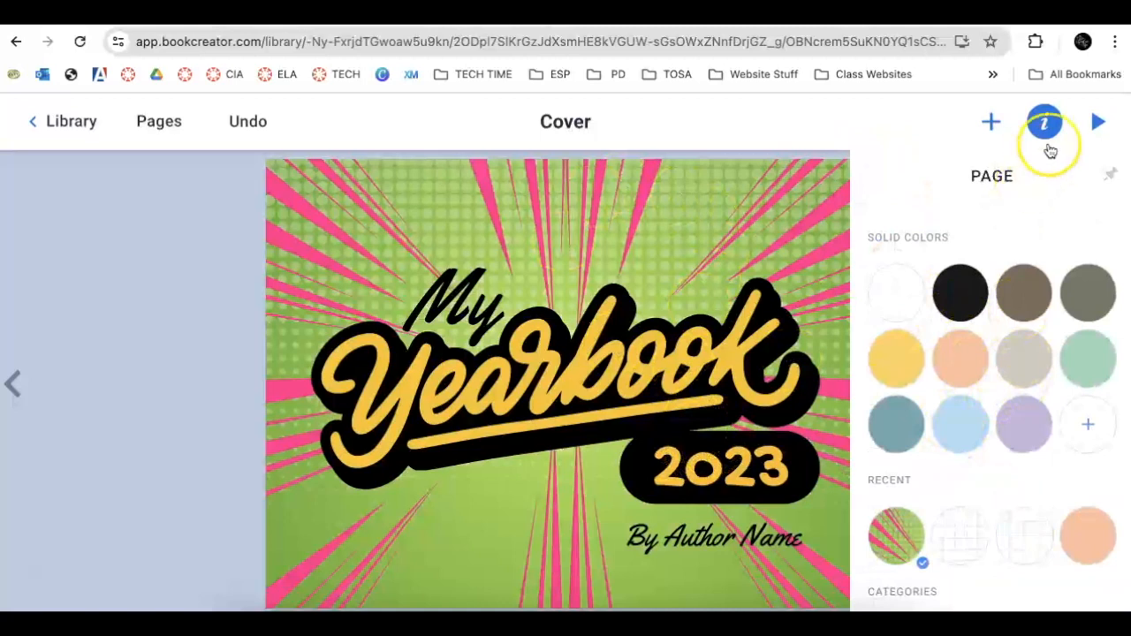
click(994, 127)
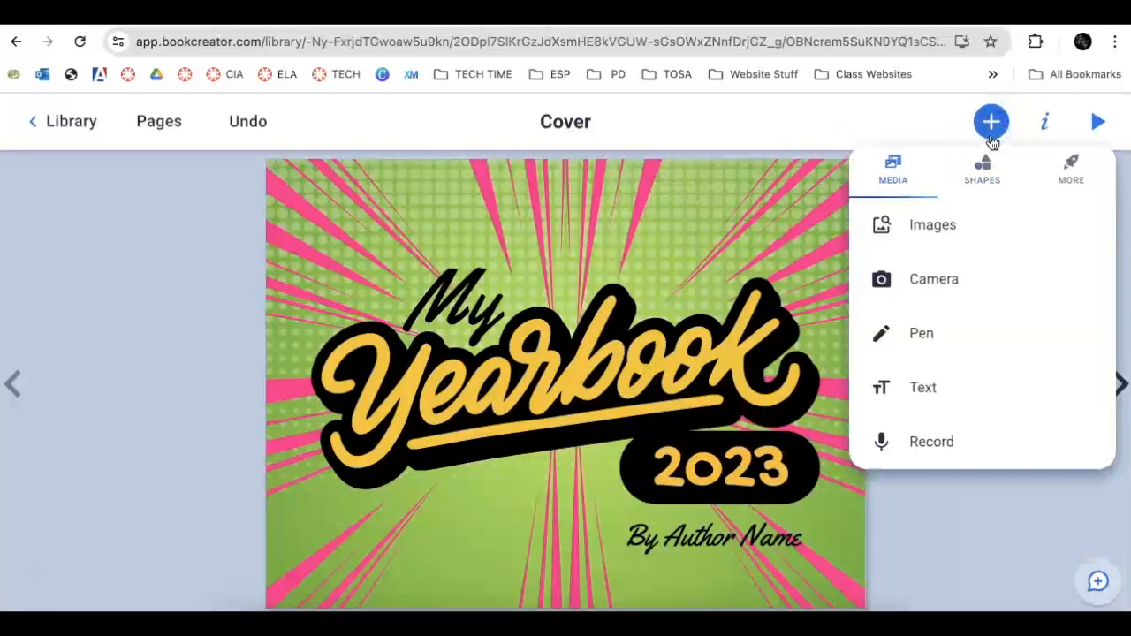
click(944, 118)
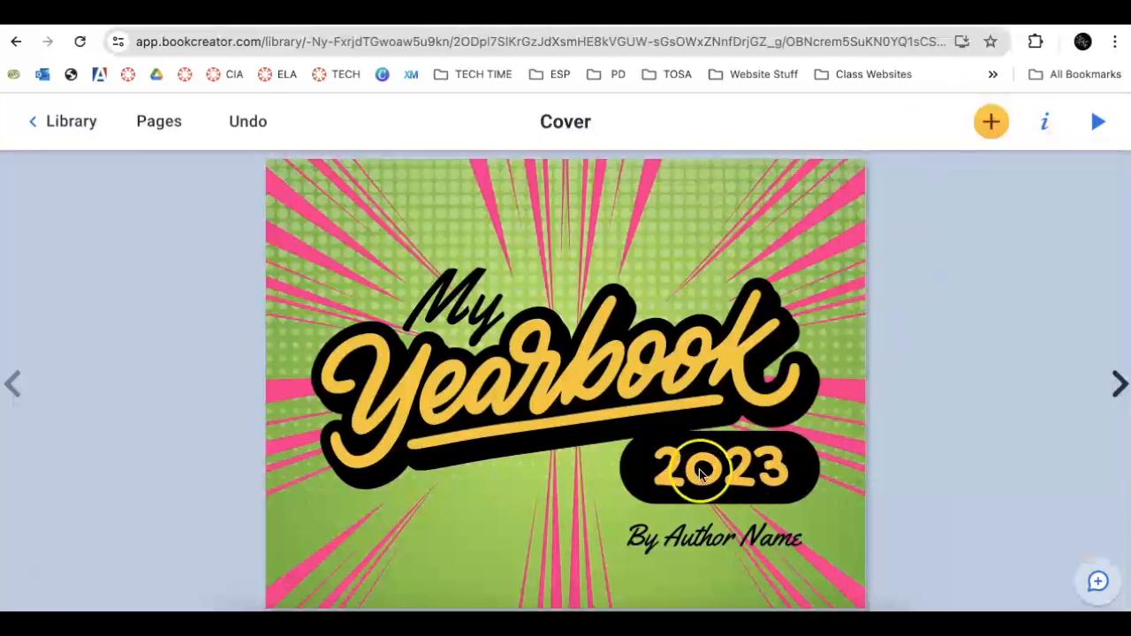
- Replace the author placeholder below the year with "By" and the author's name, and turn on bold in the text editor
double_click(682, 535)
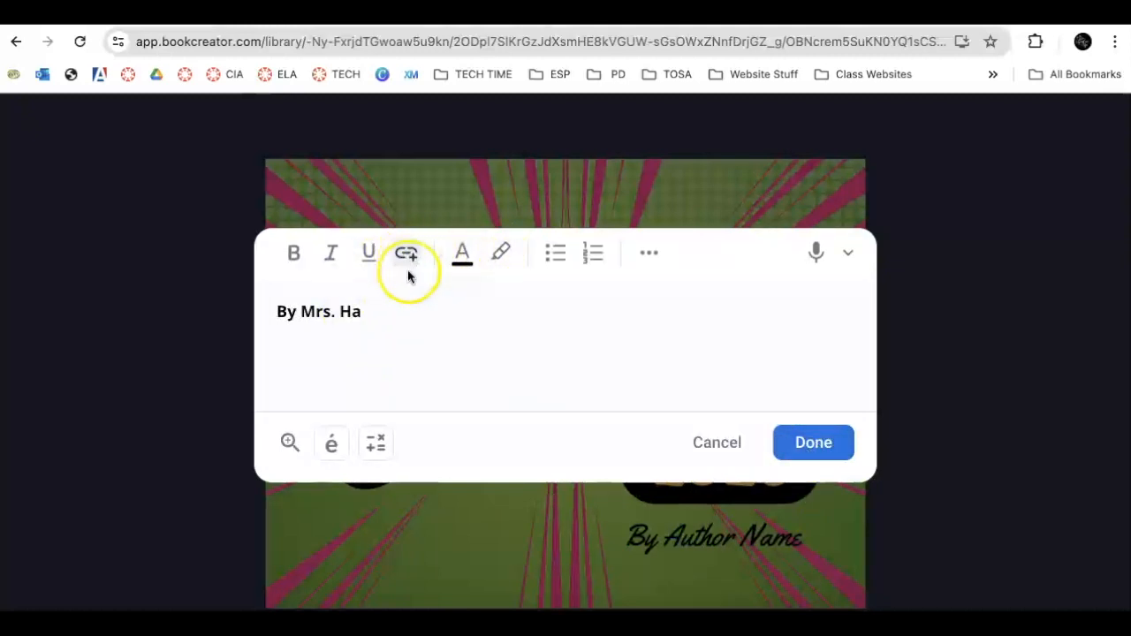
click(293, 252)
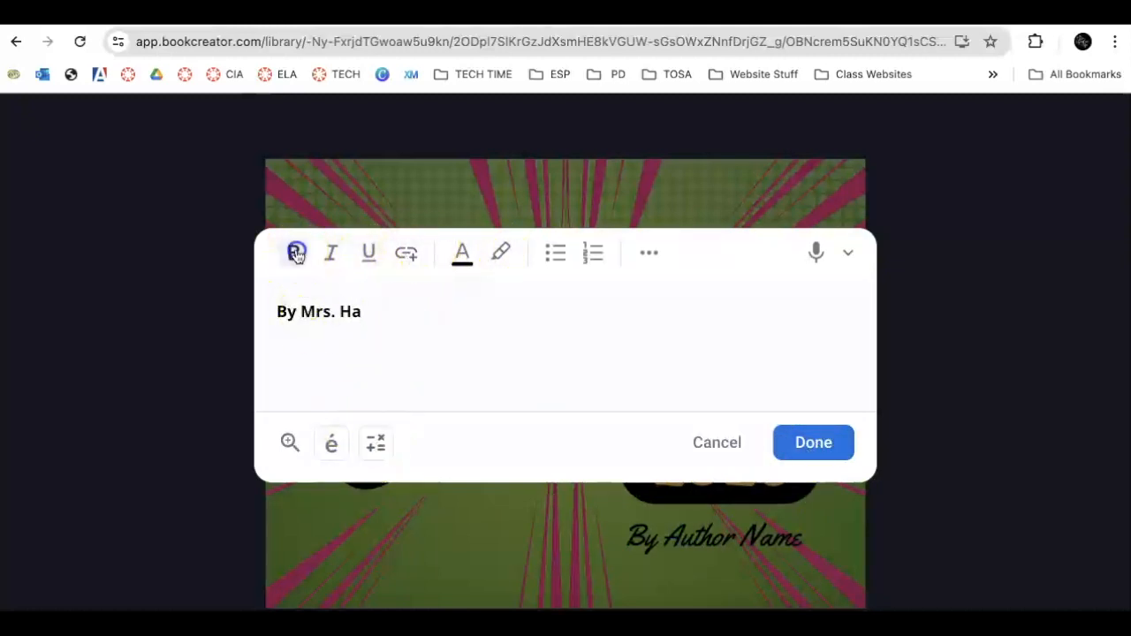
click(645, 253)
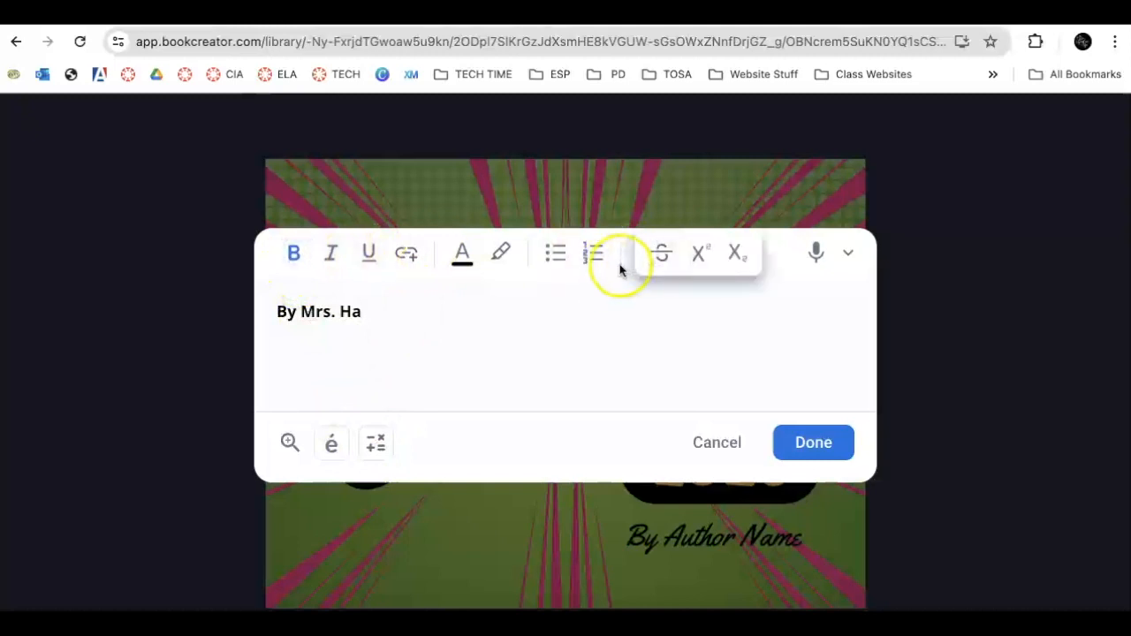
click(621, 265)
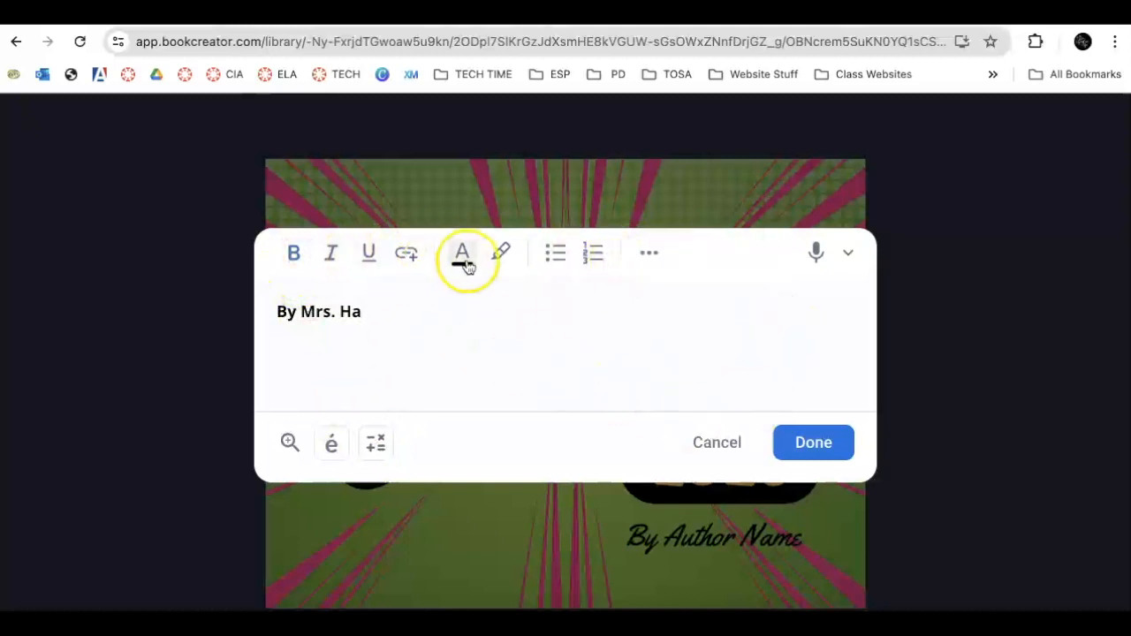
click(813, 449)
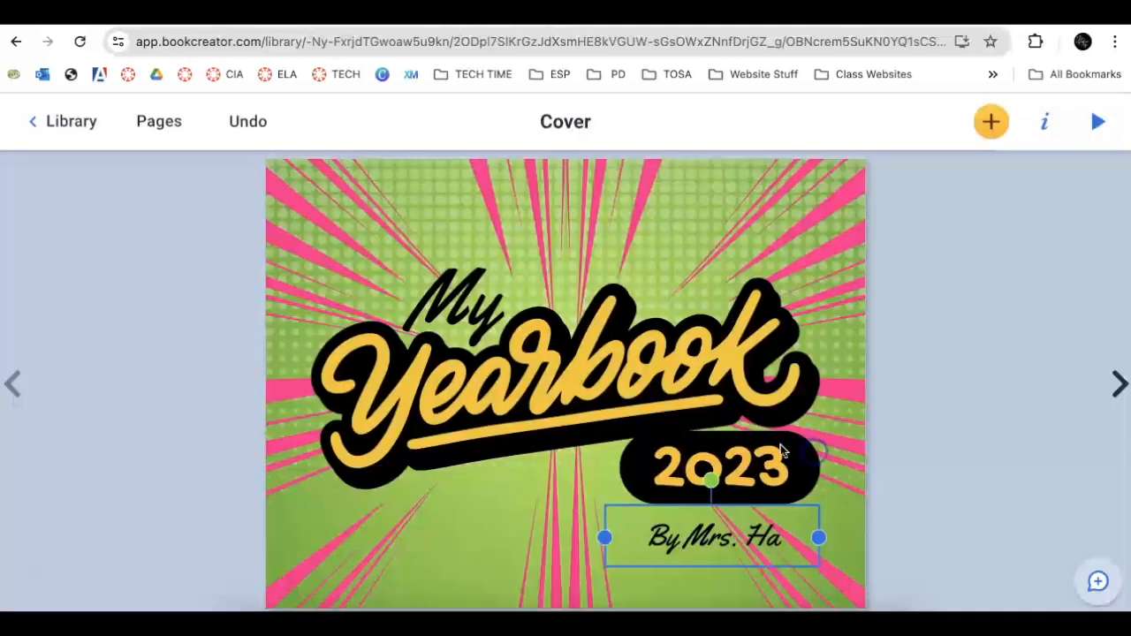
- Set the font of the author line on the cover to Komika Title
click(1046, 137)
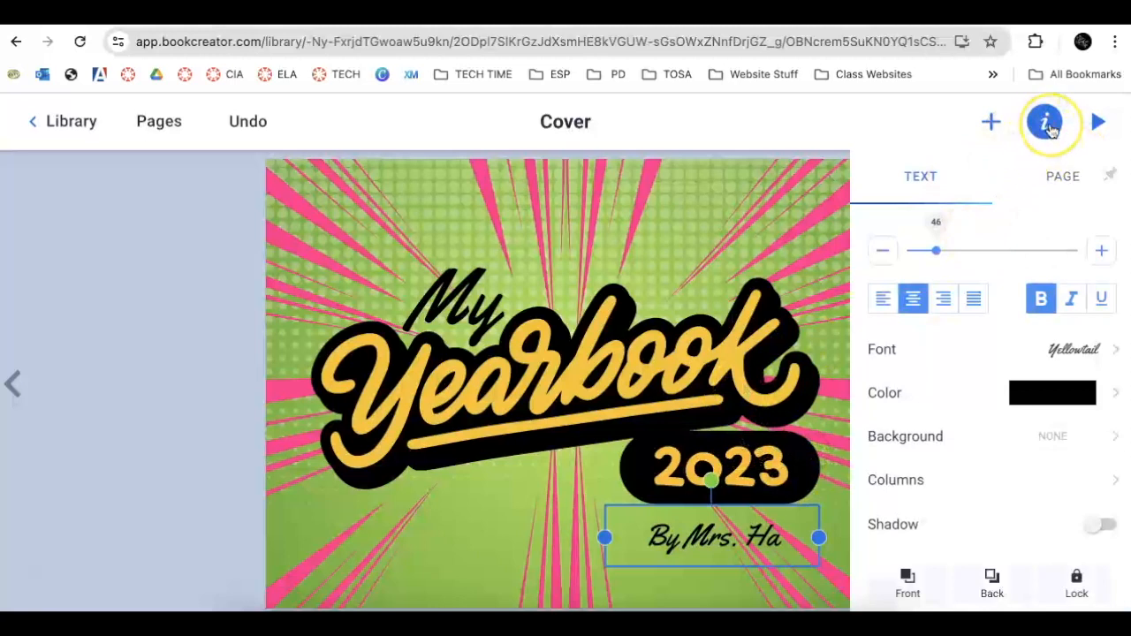
click(1083, 351)
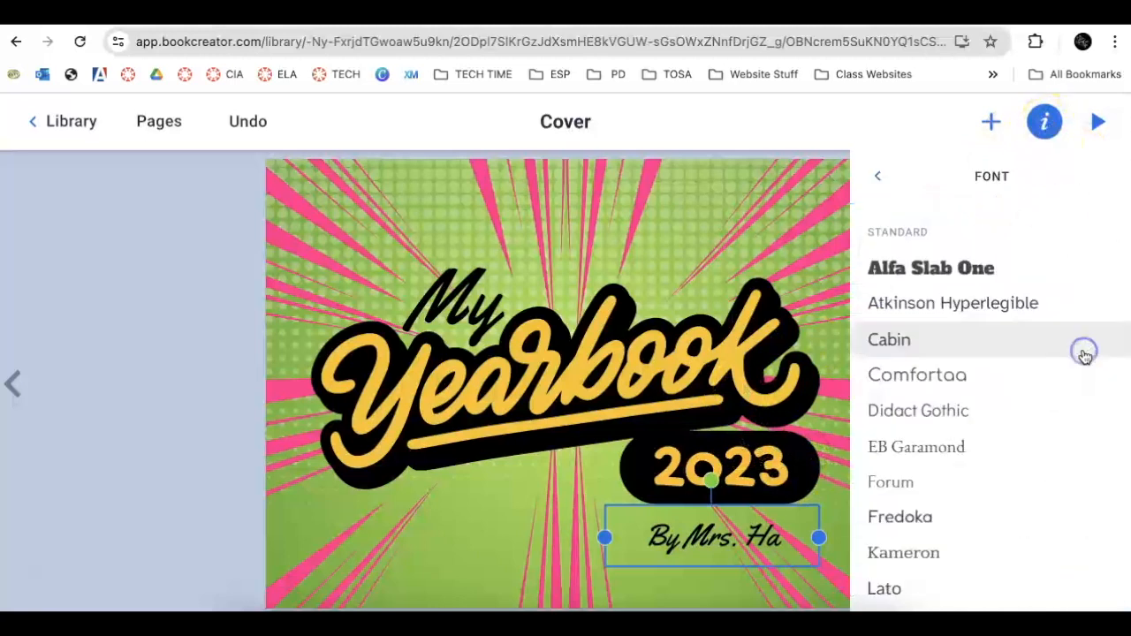
scroll(1012, 356, down, 15)
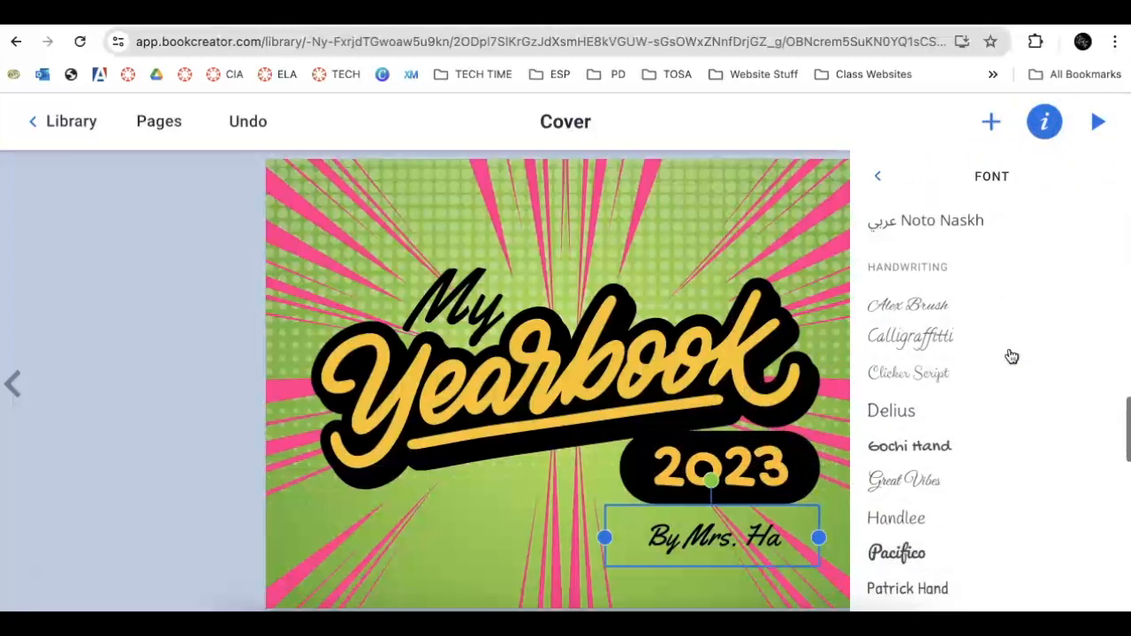
scroll(1012, 357, down, 8)
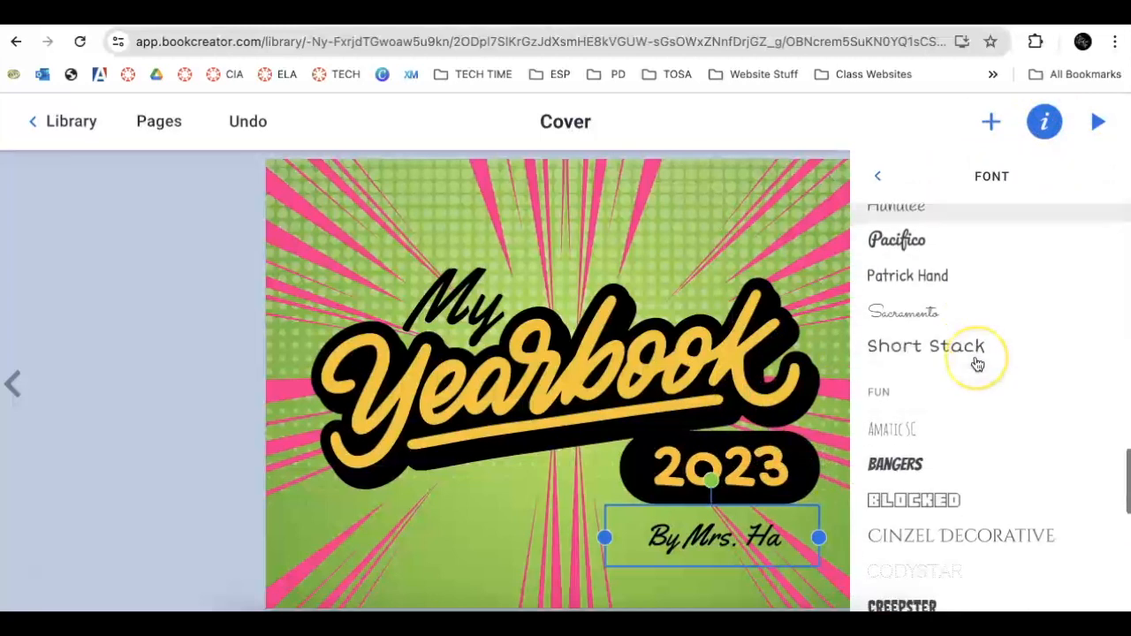
scroll(977, 363, down, 10)
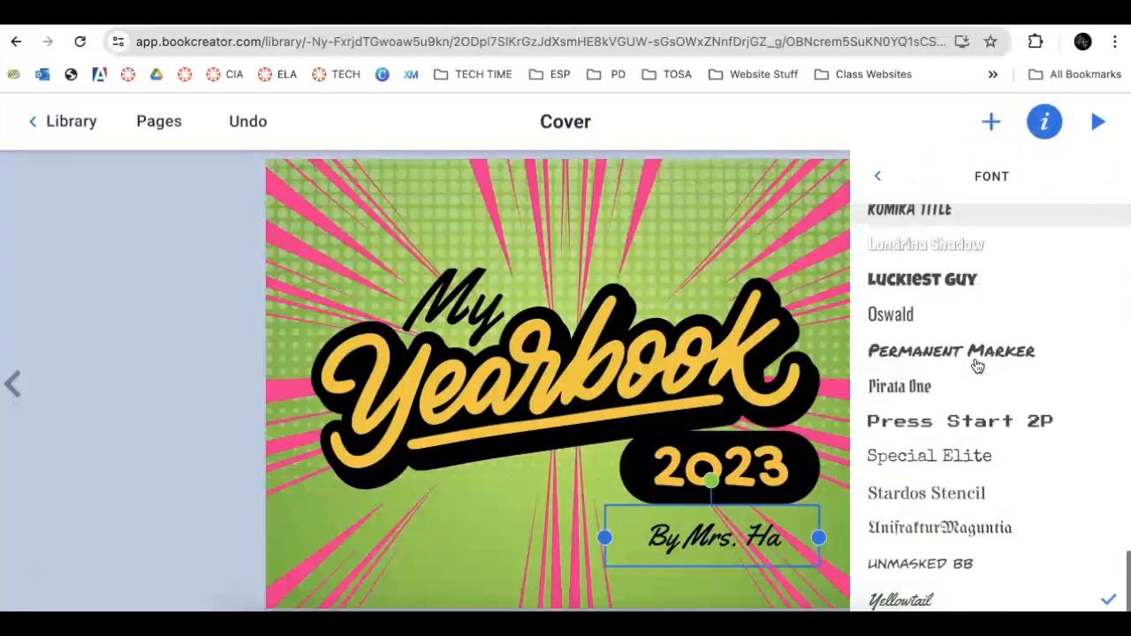
scroll(977, 317, up, 4)
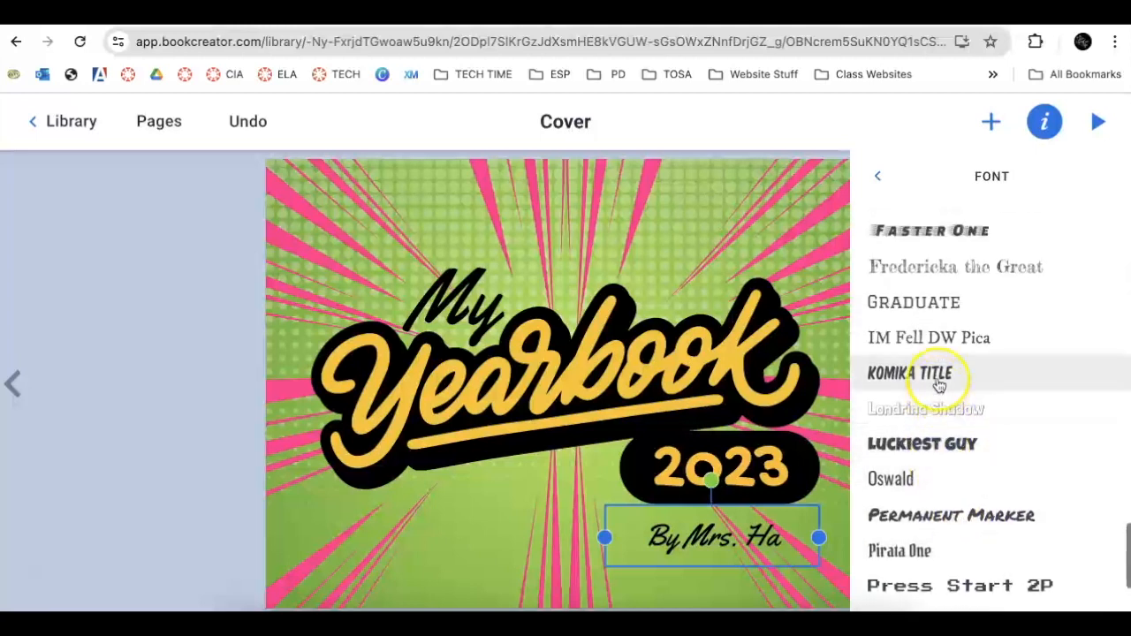
click(937, 374)
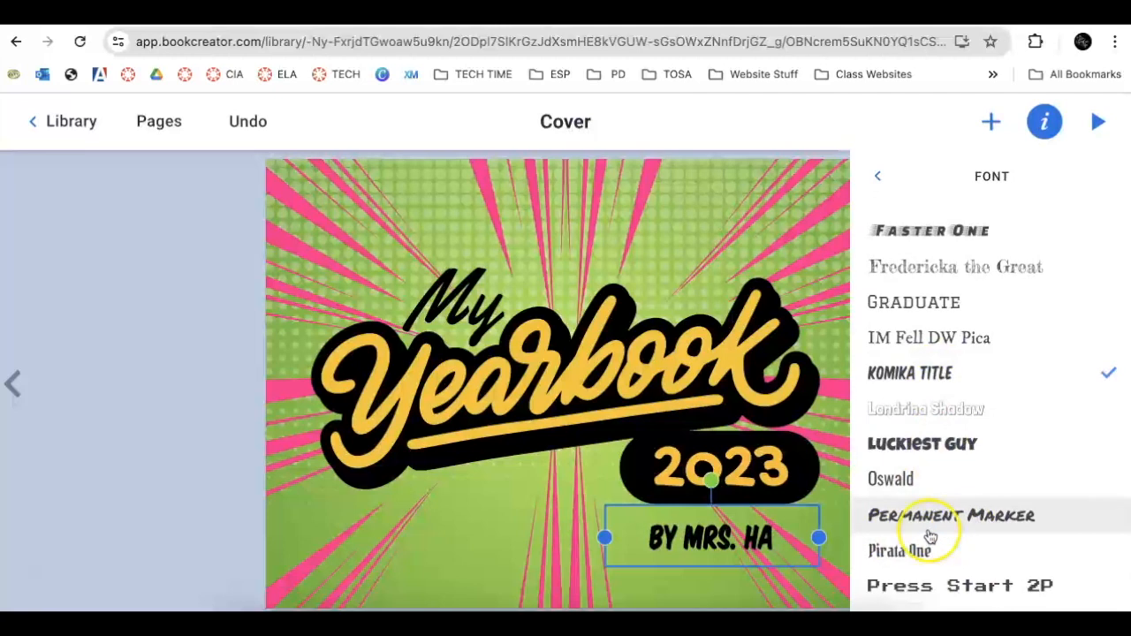
scroll(931, 537, down, 2)
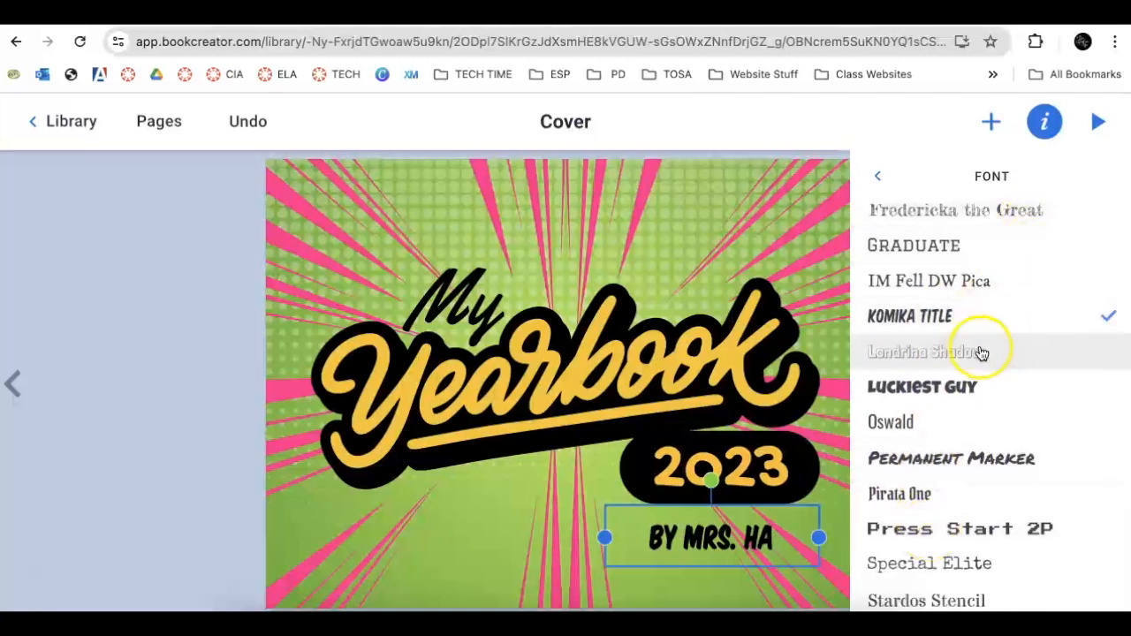
- Widen the 2023 text box slightly and shift it a little to the left on its black badge
click(771, 473)
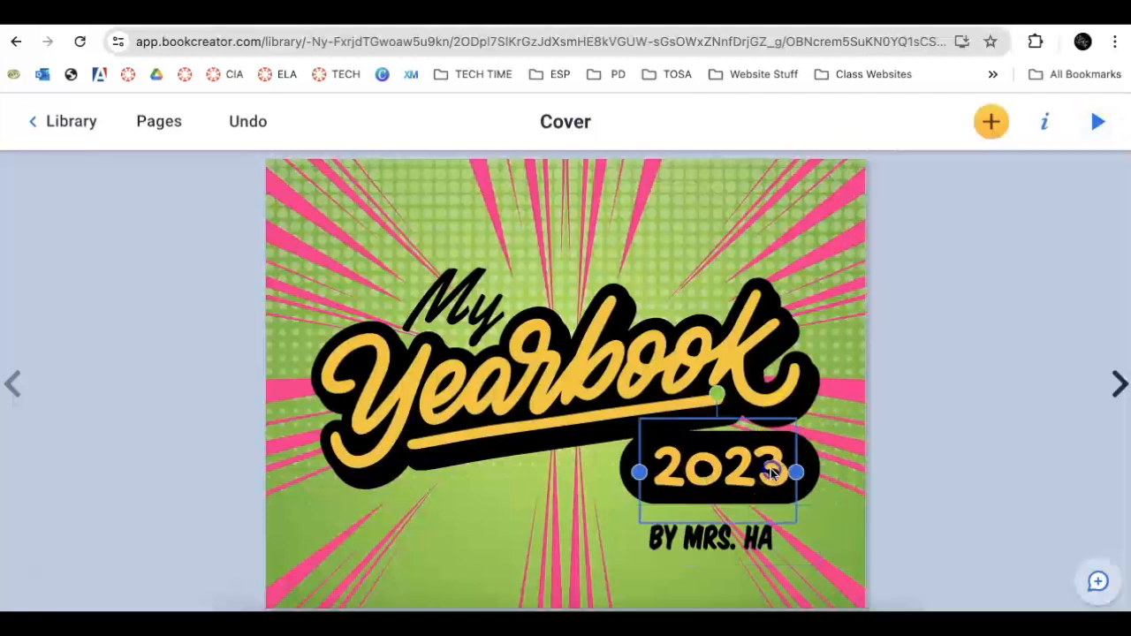
mouse_move(797, 474)
mouse_down()
mouse_move(730, 478)
mouse_move(872, 475)
mouse_move(735, 475)
mouse_move(809, 475)
mouse_up()
drag(723, 393, 737, 419)
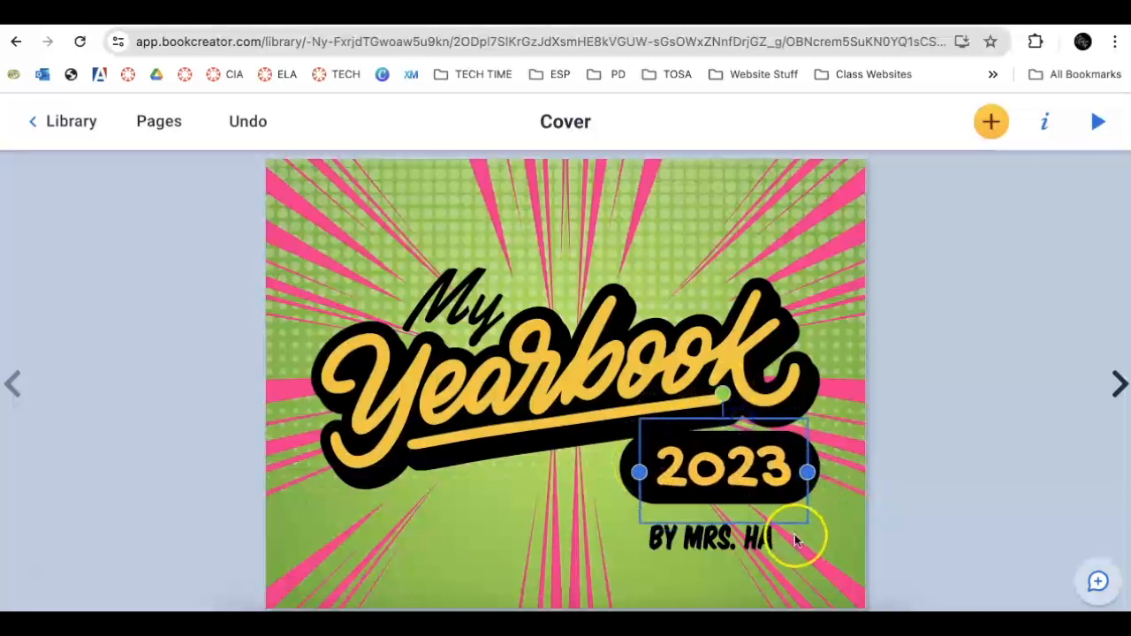
drag(801, 503, 778, 495)
- Change the year text on the cover to 2023-2024 and widen its text box to the left
double_click(752, 462)
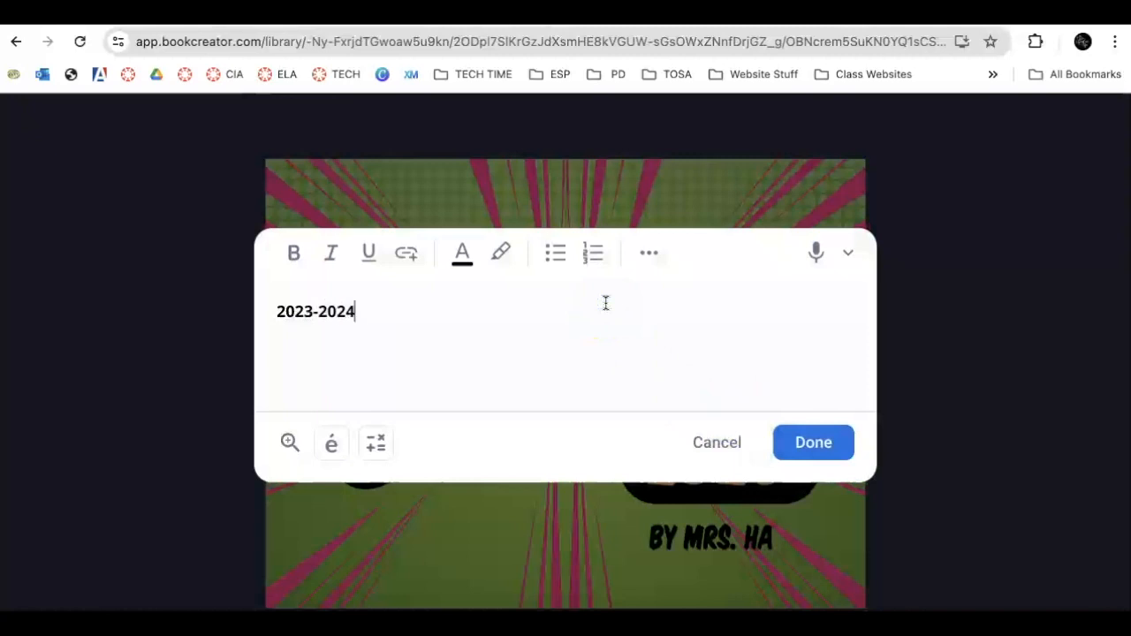
click(801, 445)
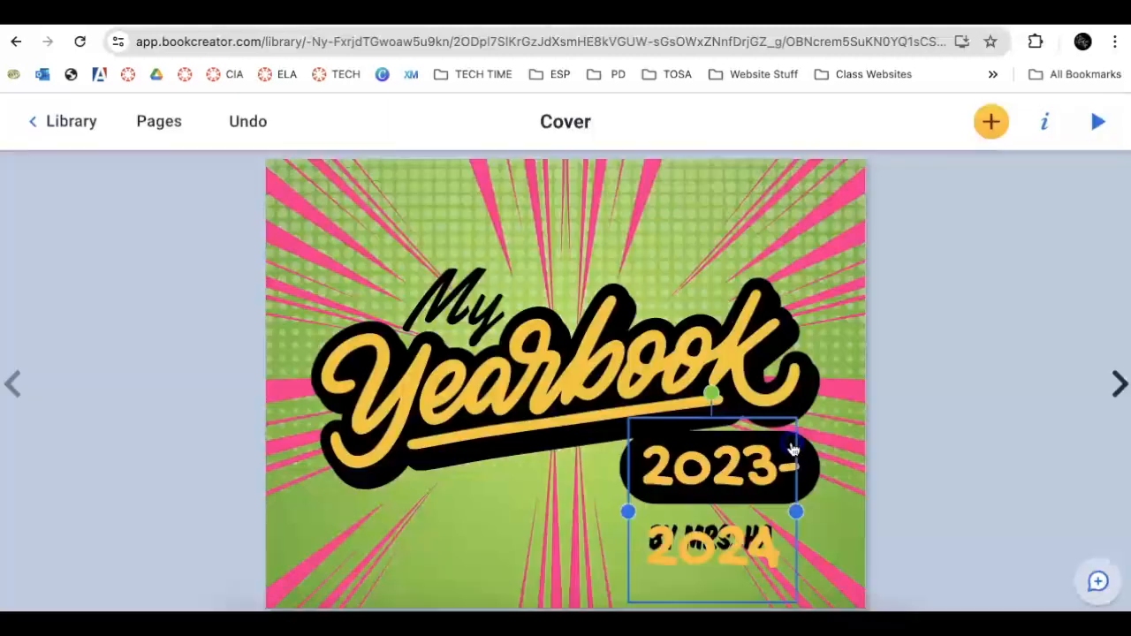
drag(629, 512, 491, 481)
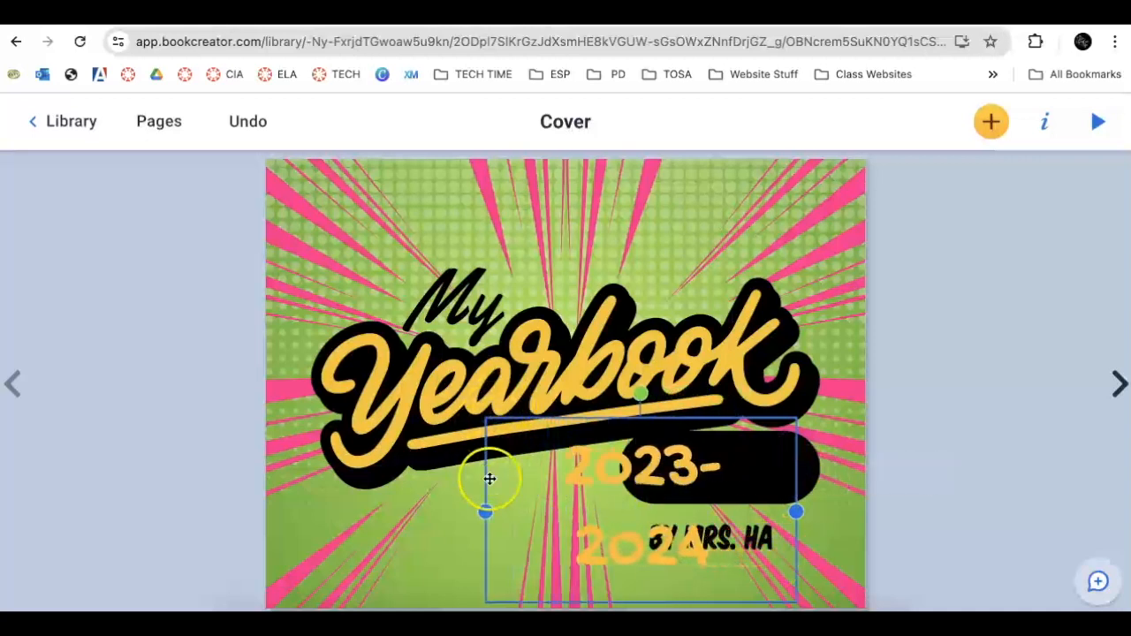
double_click(581, 468)
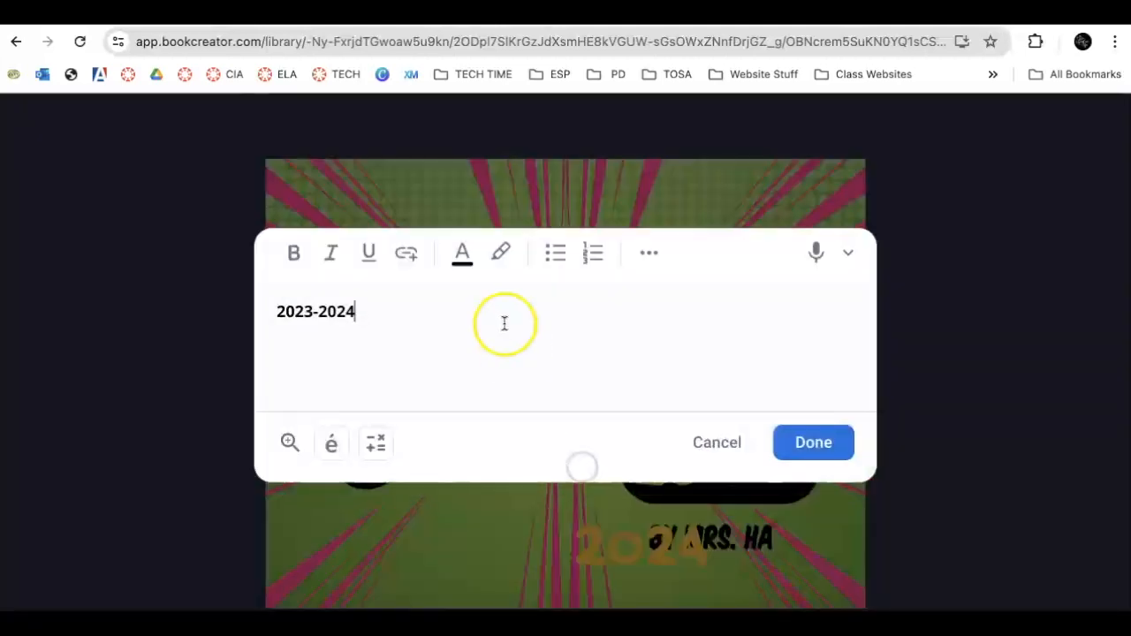
click(553, 337)
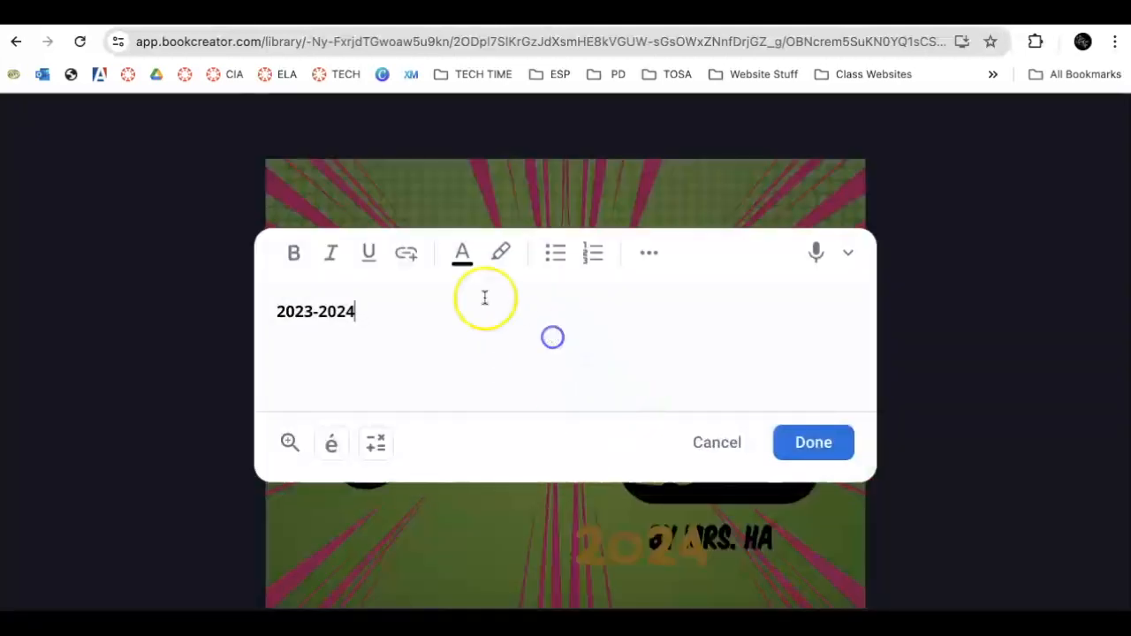
triple_click(438, 327)
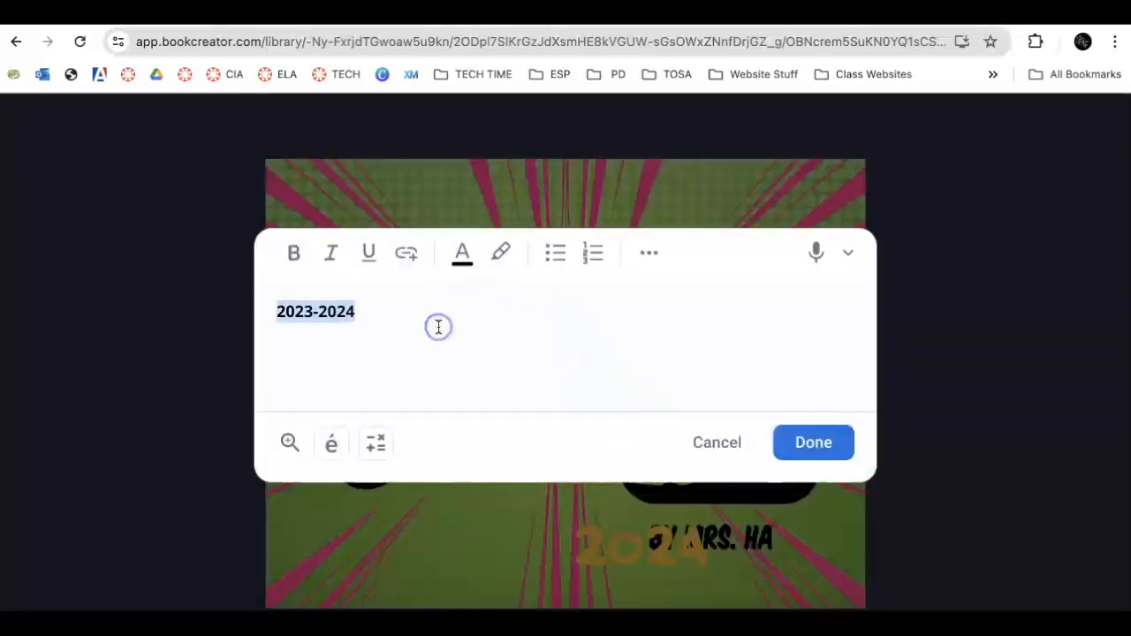
click(786, 442)
- Narrow the 2023-2024 text box from its right edge and move it slightly down and to the right
drag(783, 500, 638, 502)
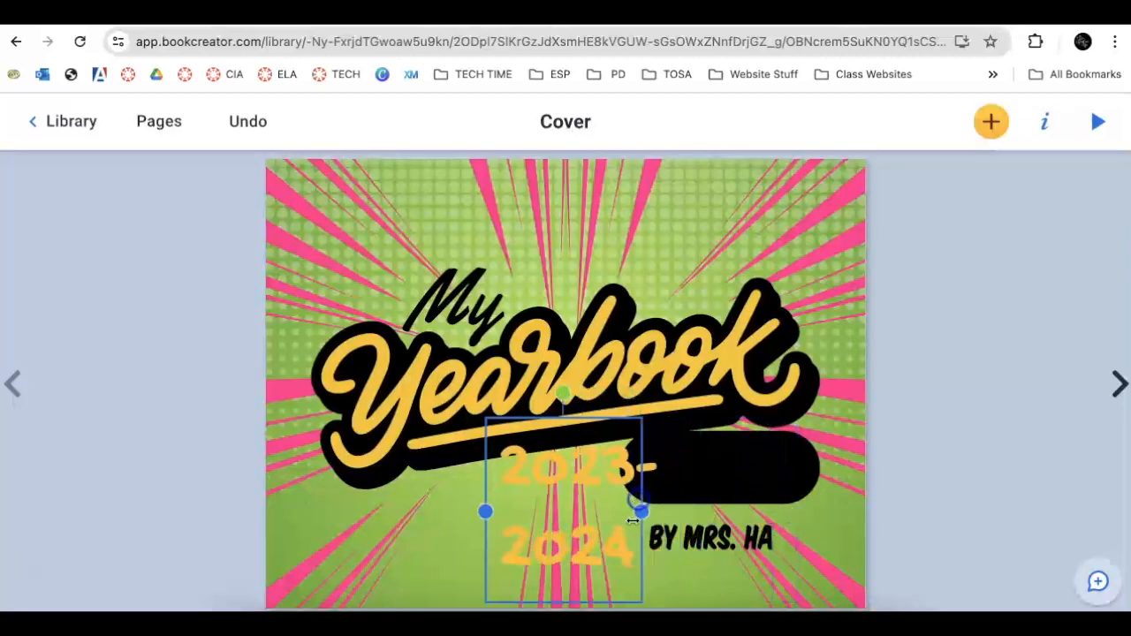
double_click(620, 580)
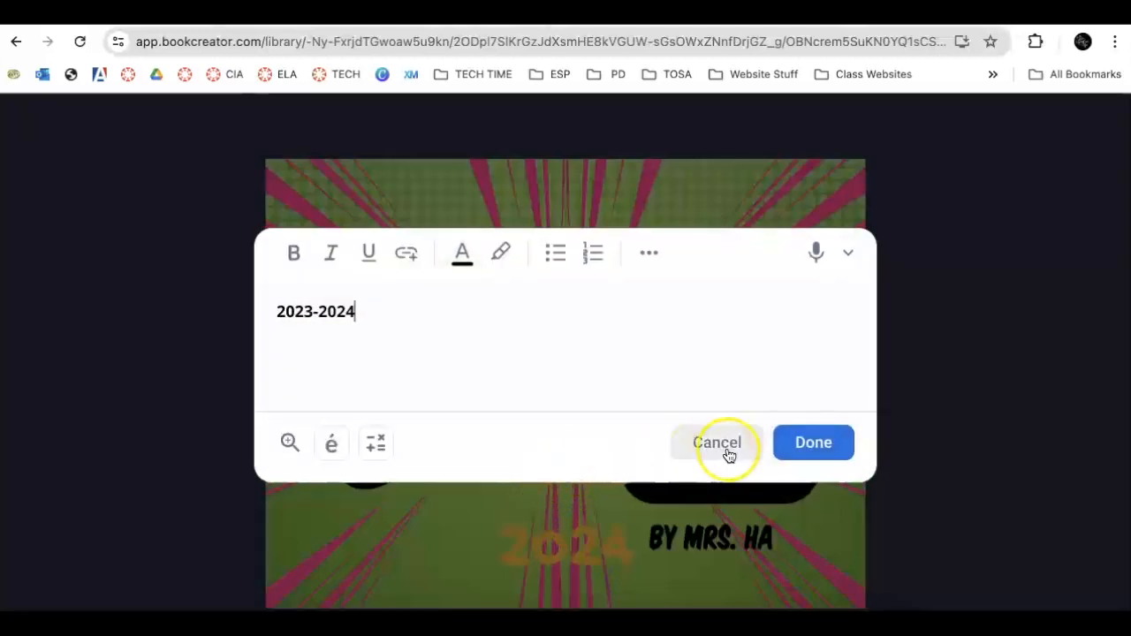
click(813, 443)
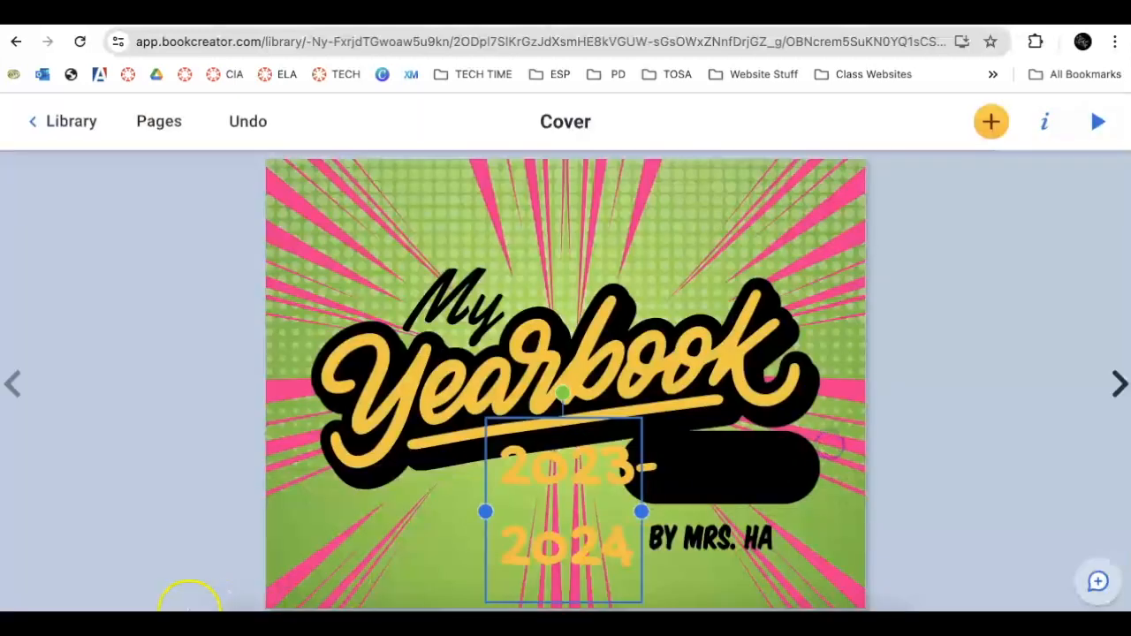
drag(617, 520, 654, 535)
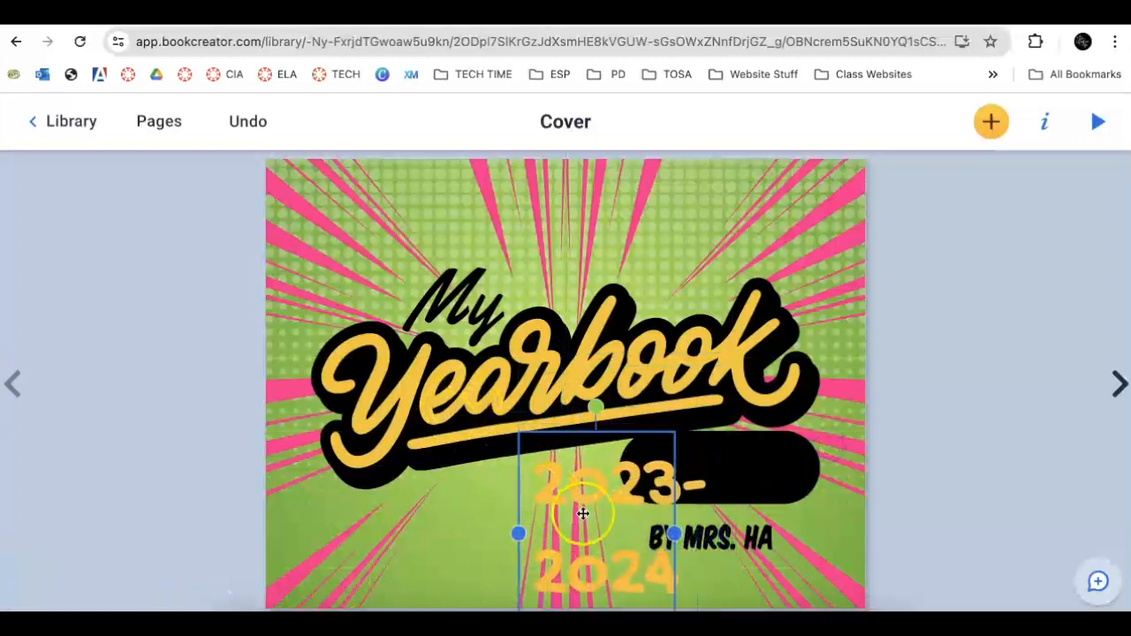
- Reduce the font size of the 2023-2024 text on the cover and position it centrally inside the black badge
double_click(588, 515)
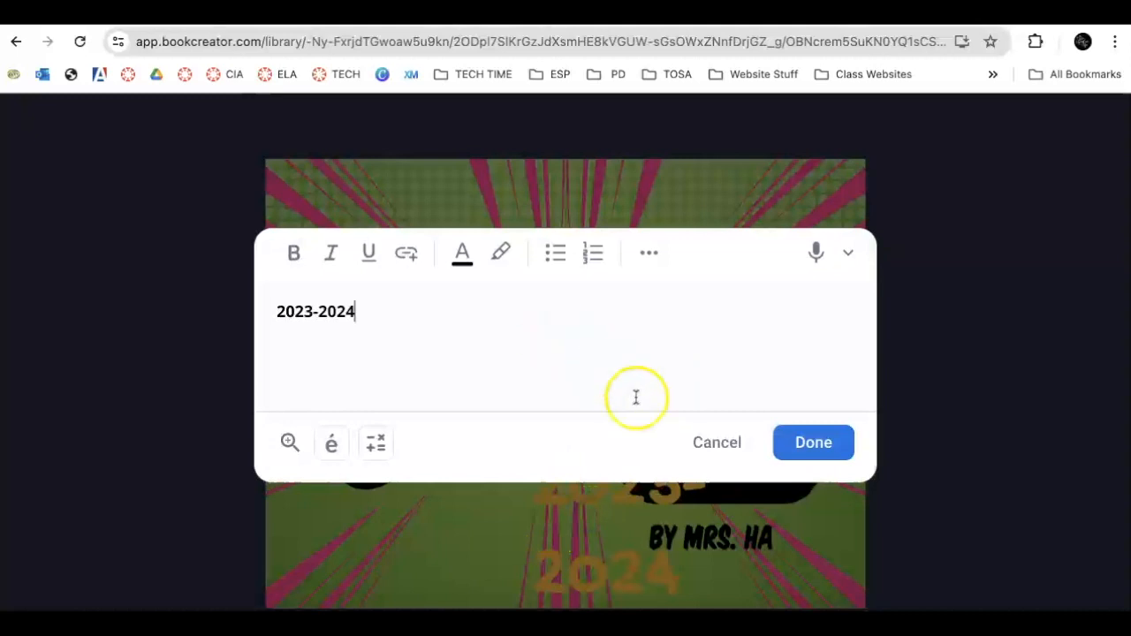
click(702, 437)
click(1035, 128)
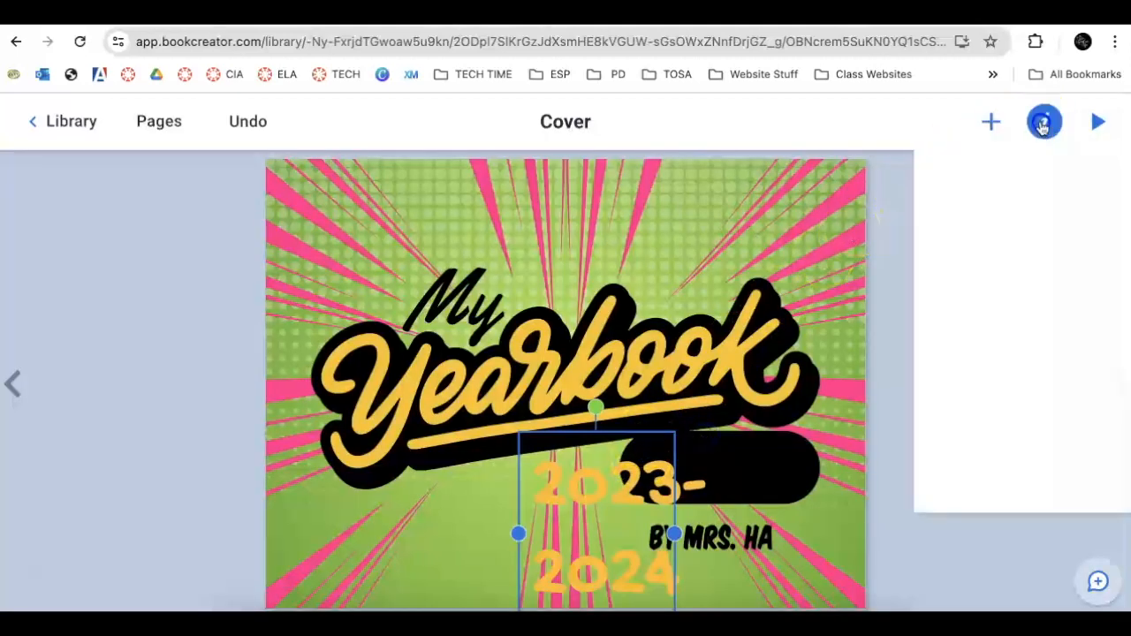
drag(981, 250, 944, 256)
drag(644, 458, 768, 463)
click(823, 427)
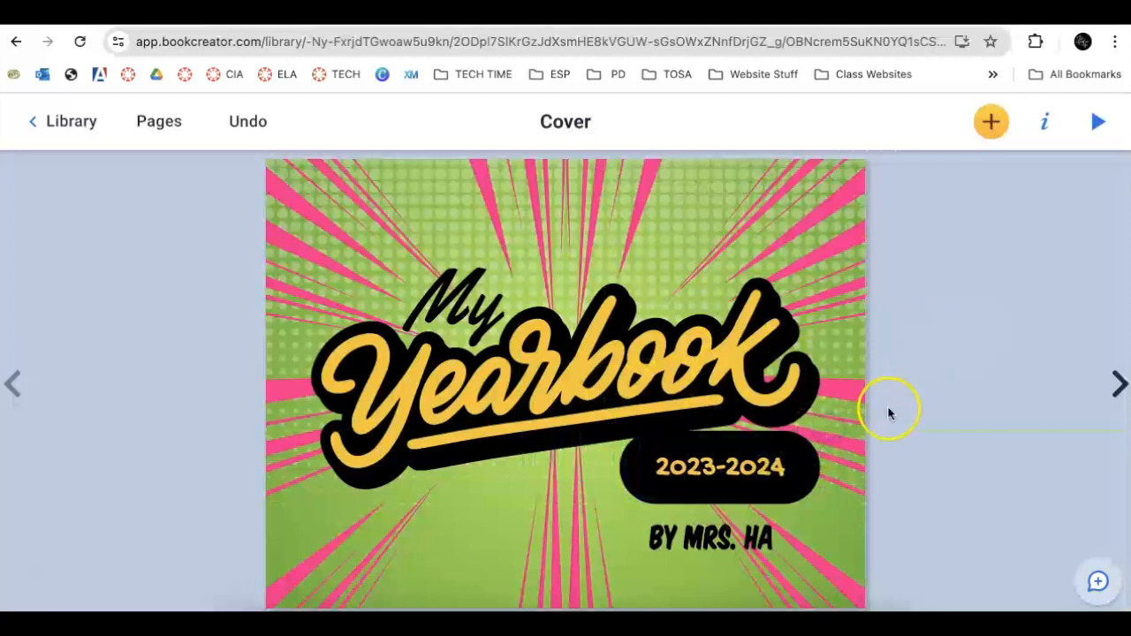
- Delete the Message From Your Principal page from the book
click(1117, 385)
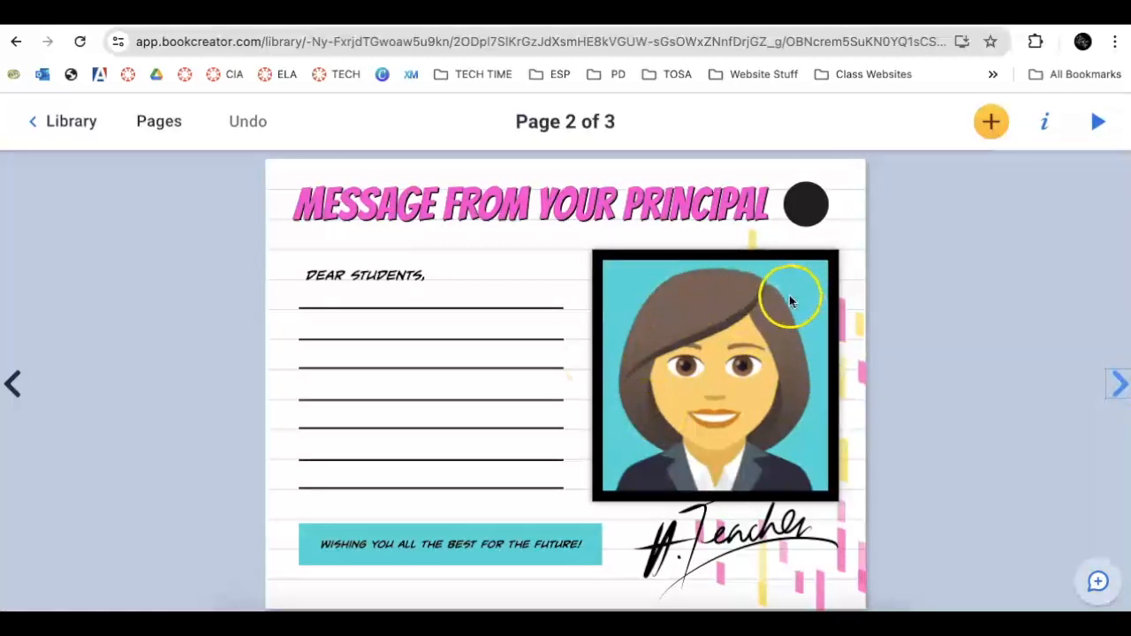
click(179, 130)
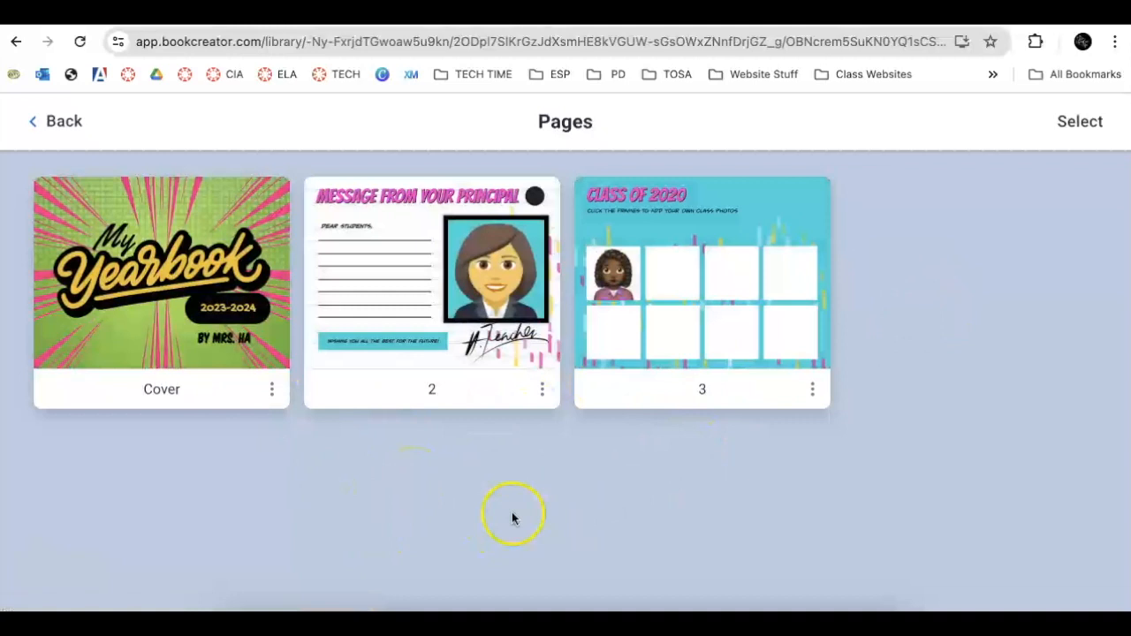
click(1092, 127)
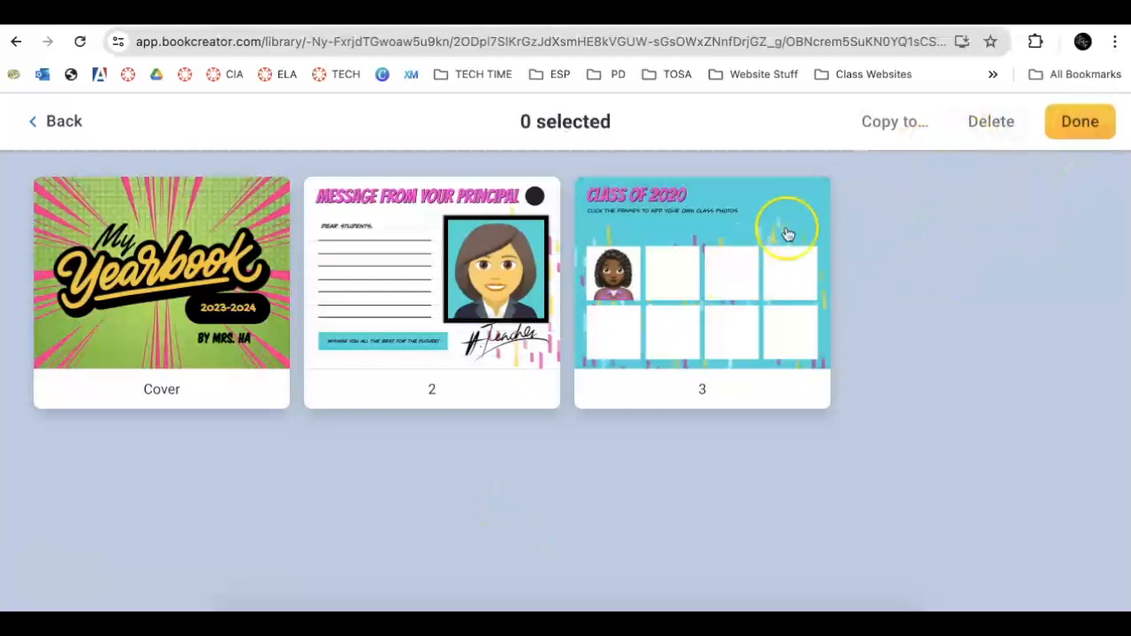
click(740, 280)
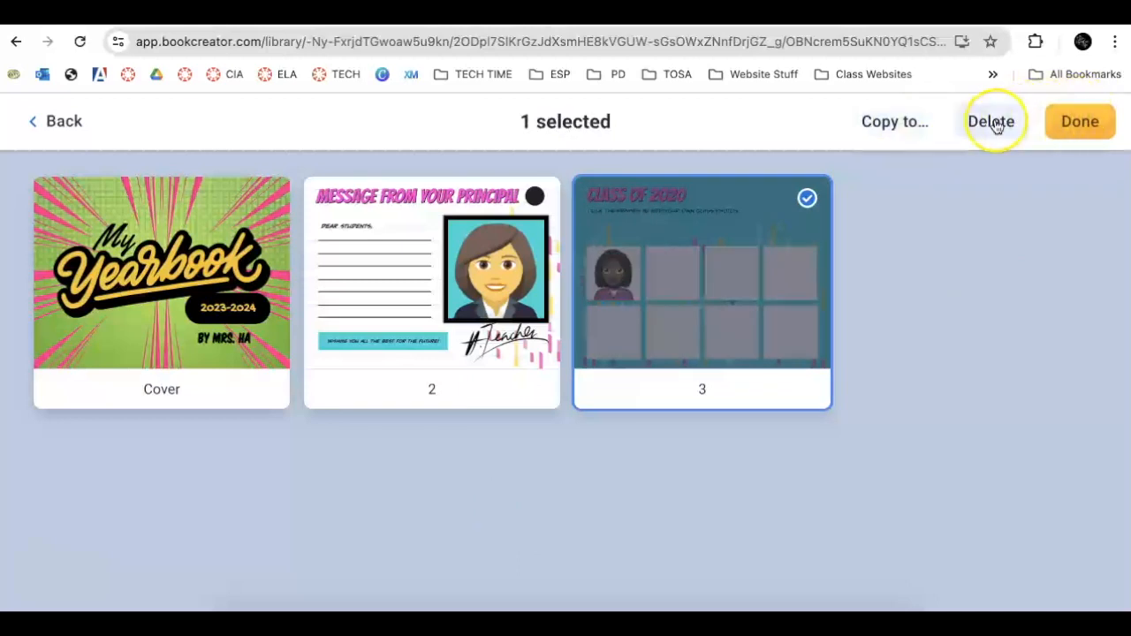
click(485, 280)
click(807, 198)
click(980, 126)
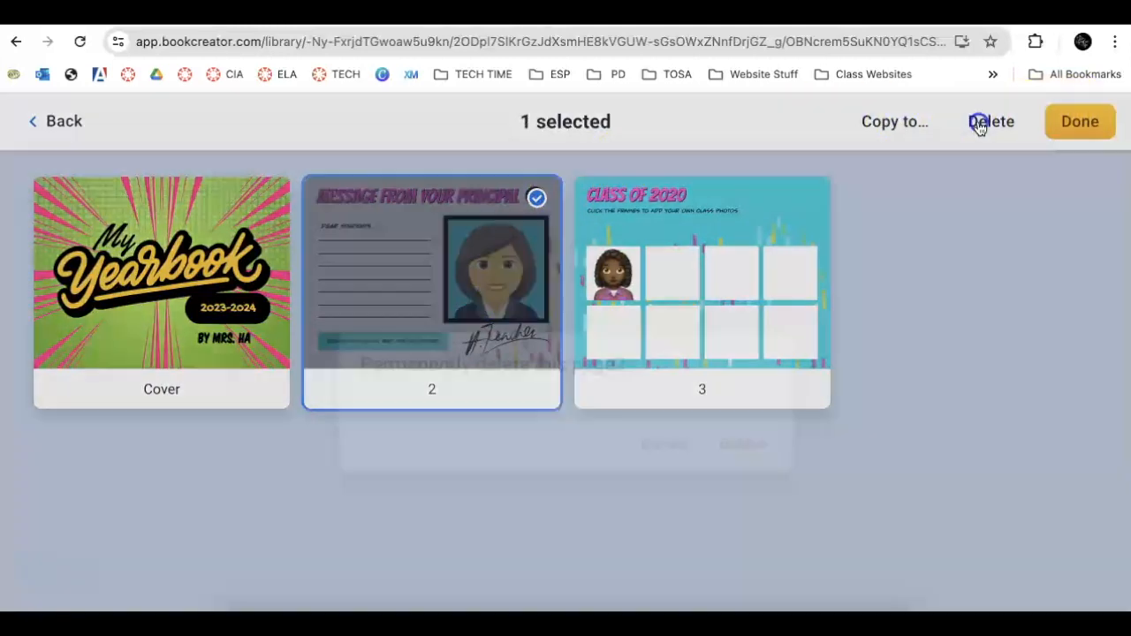
click(739, 397)
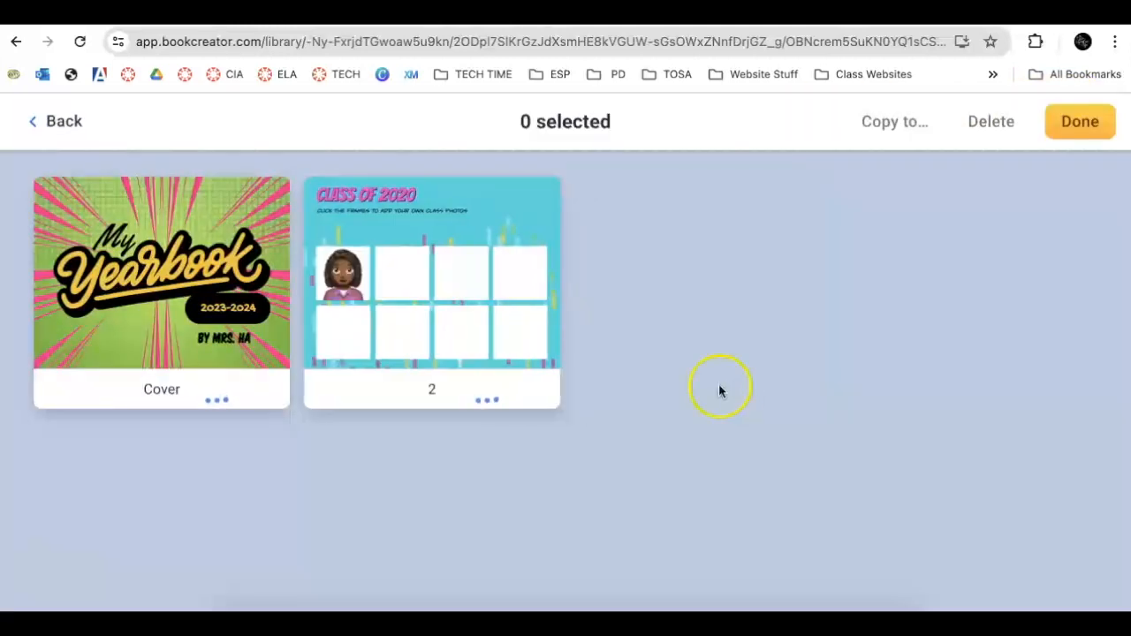
click(1057, 124)
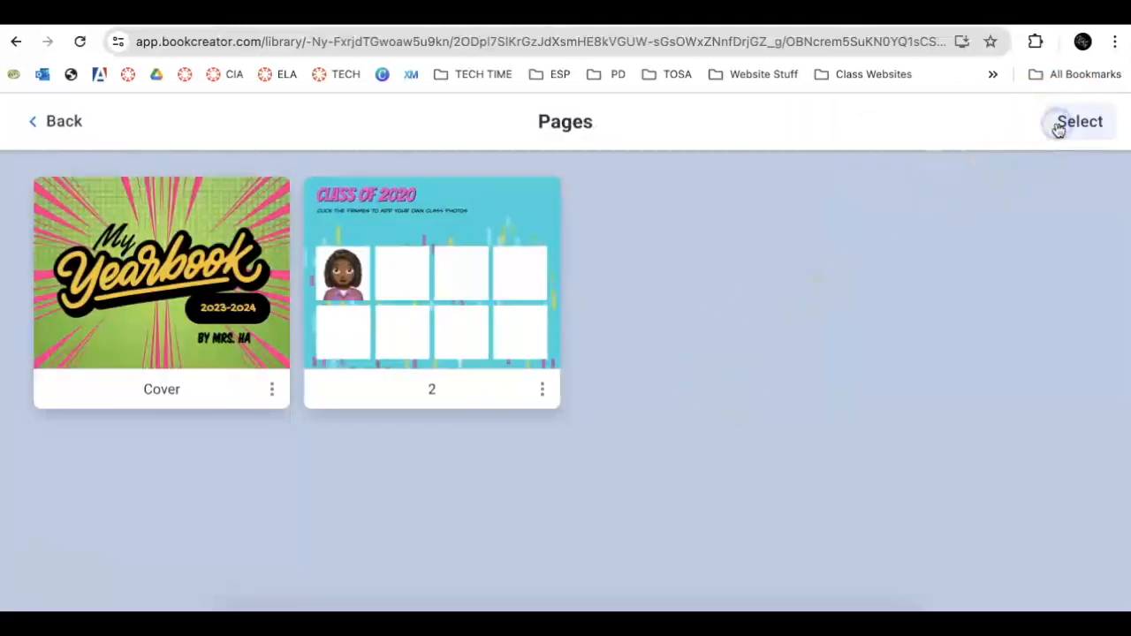
- Review the copy, move and insert options available for the Class of 2020 page
click(544, 396)
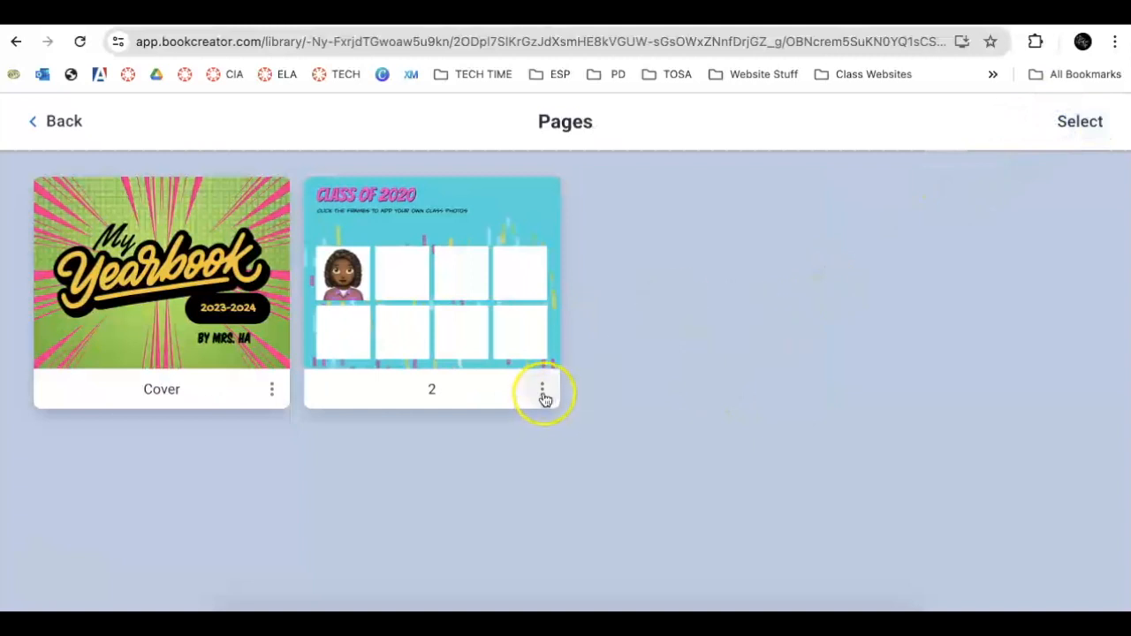
click(542, 394)
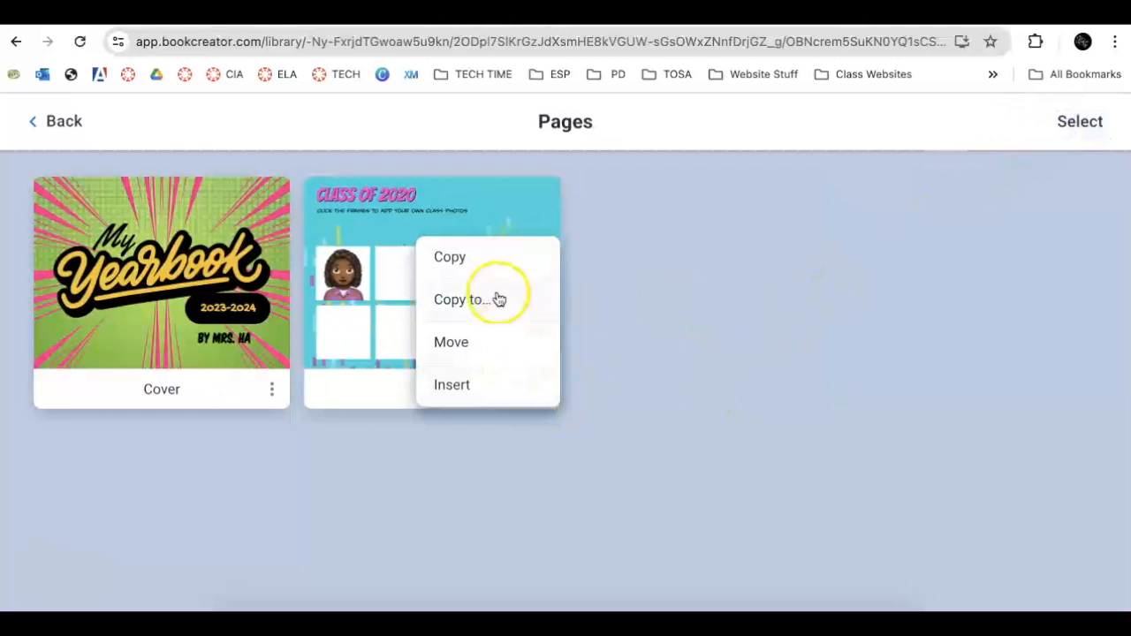
click(675, 366)
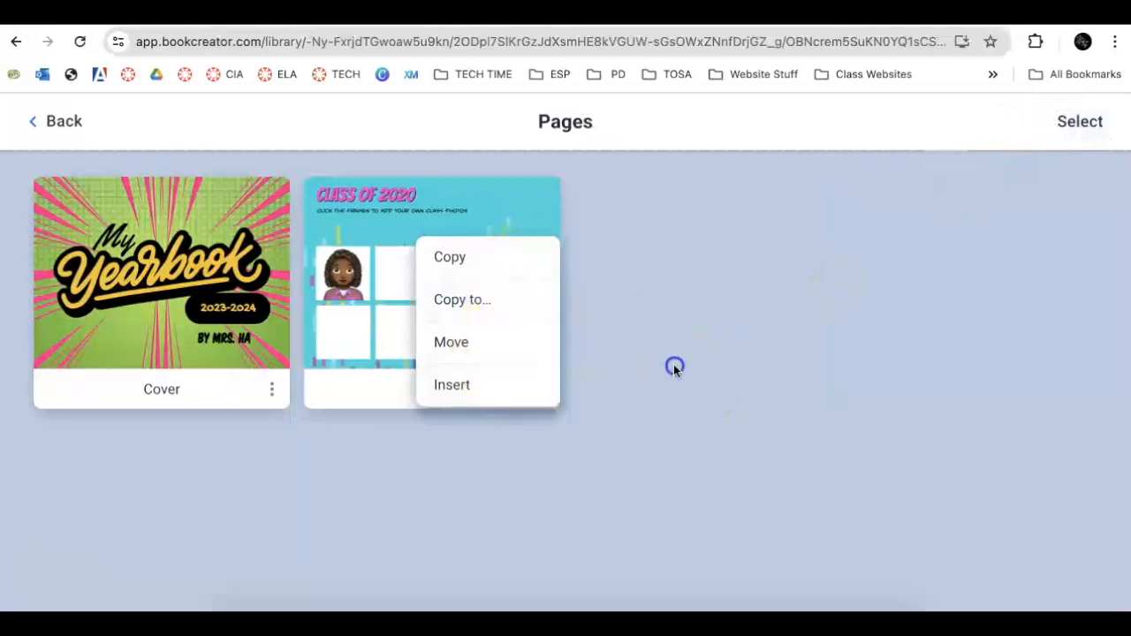
- Browse the page templates and add a Blank page after the Class of 2020 page
click(65, 126)
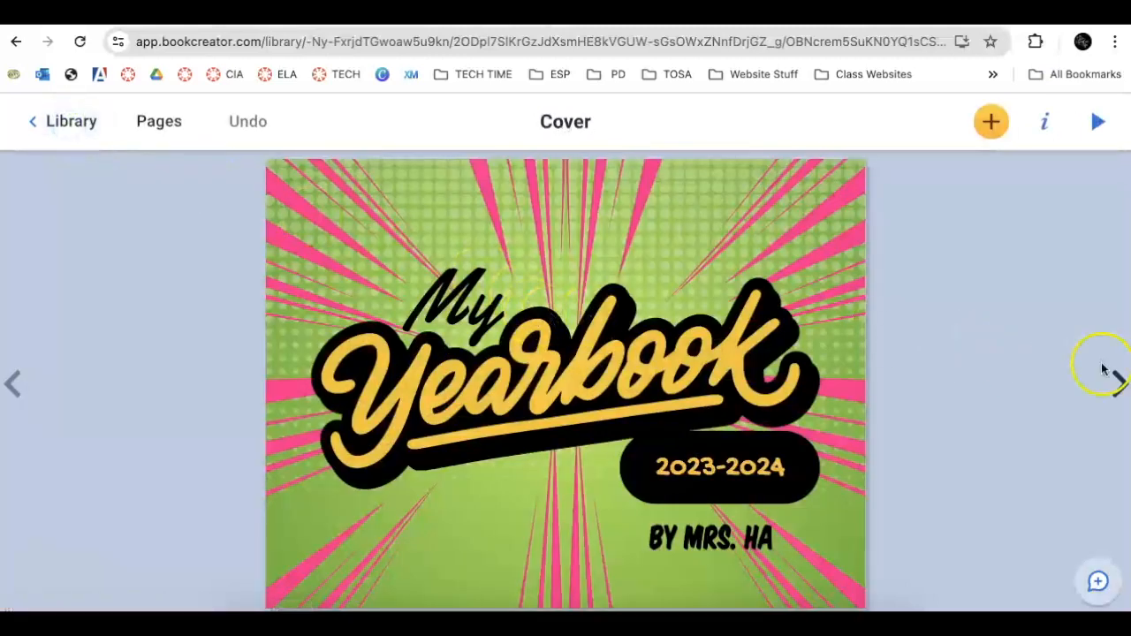
click(1118, 387)
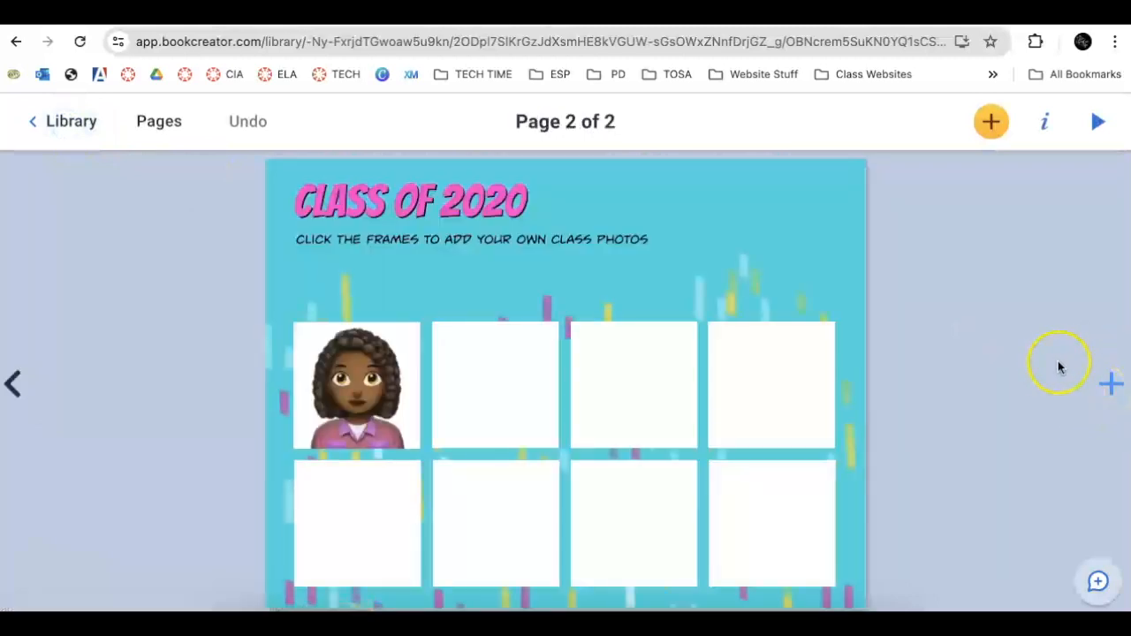
click(1110, 389)
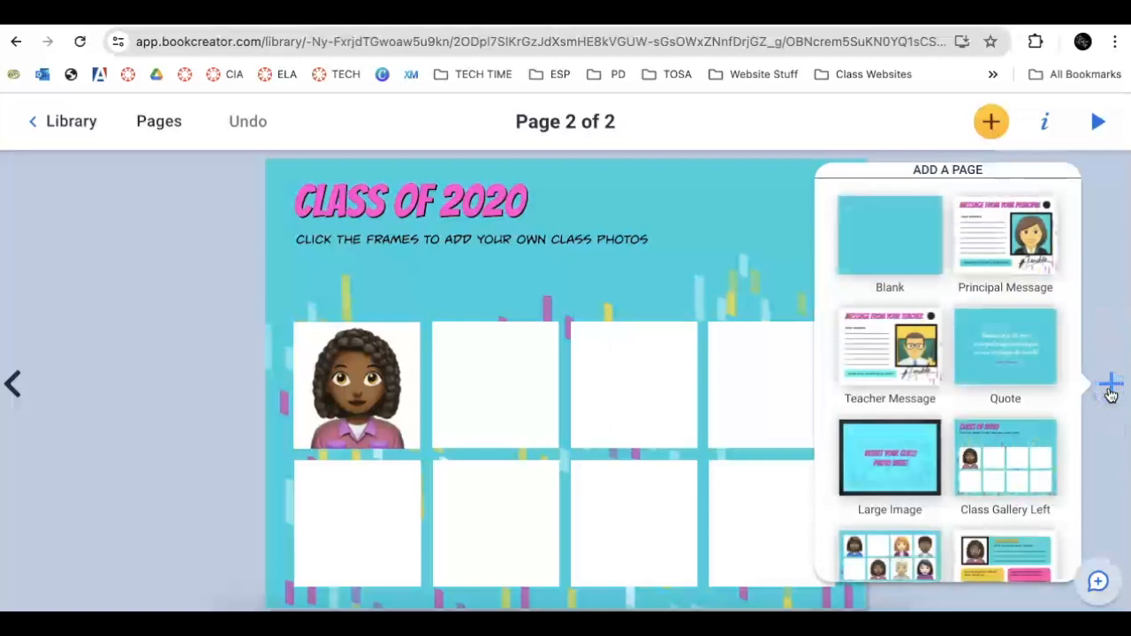
click(1108, 394)
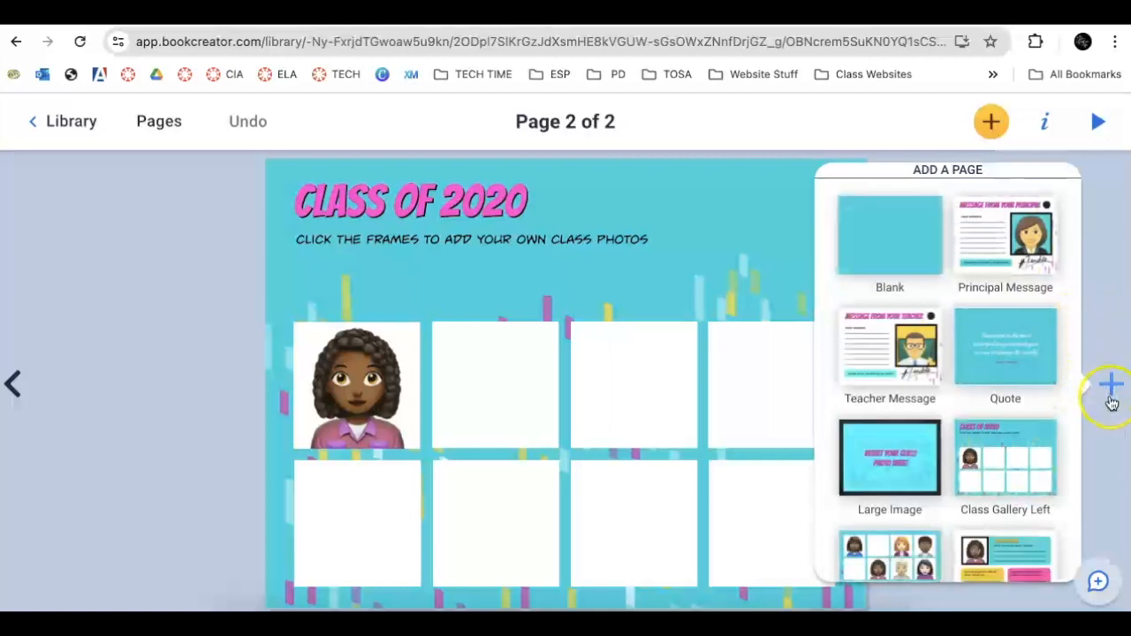
scroll(997, 303, down, 4)
scroll(997, 310, down, 6)
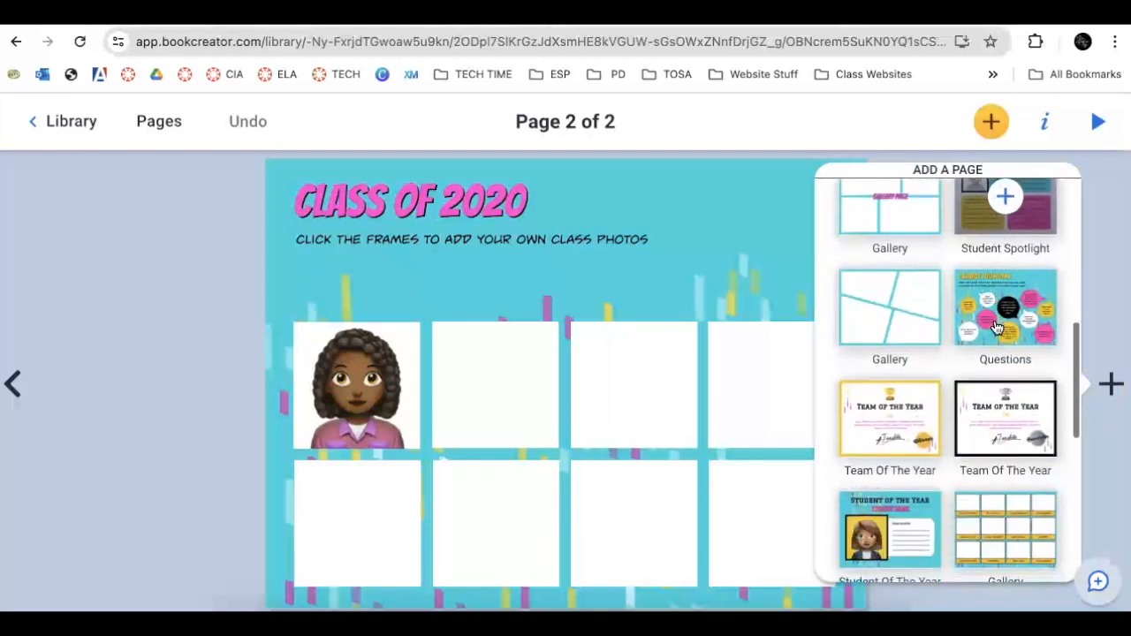
scroll(997, 327, up, 3)
click(923, 360)
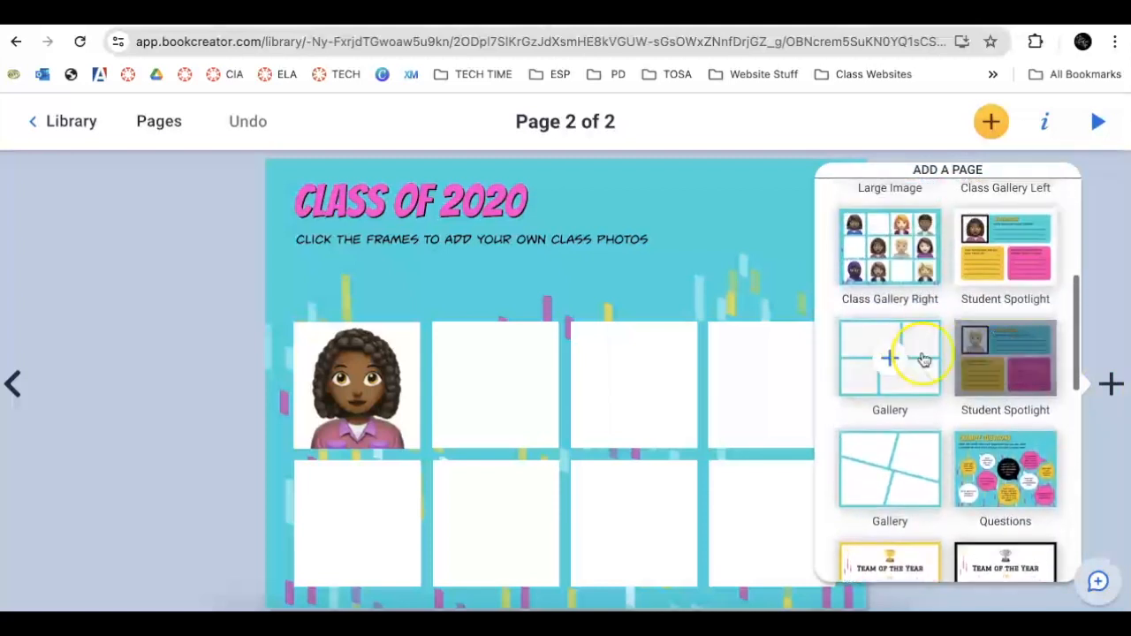
scroll(1003, 371, down, 4)
scroll(995, 377, down, 8)
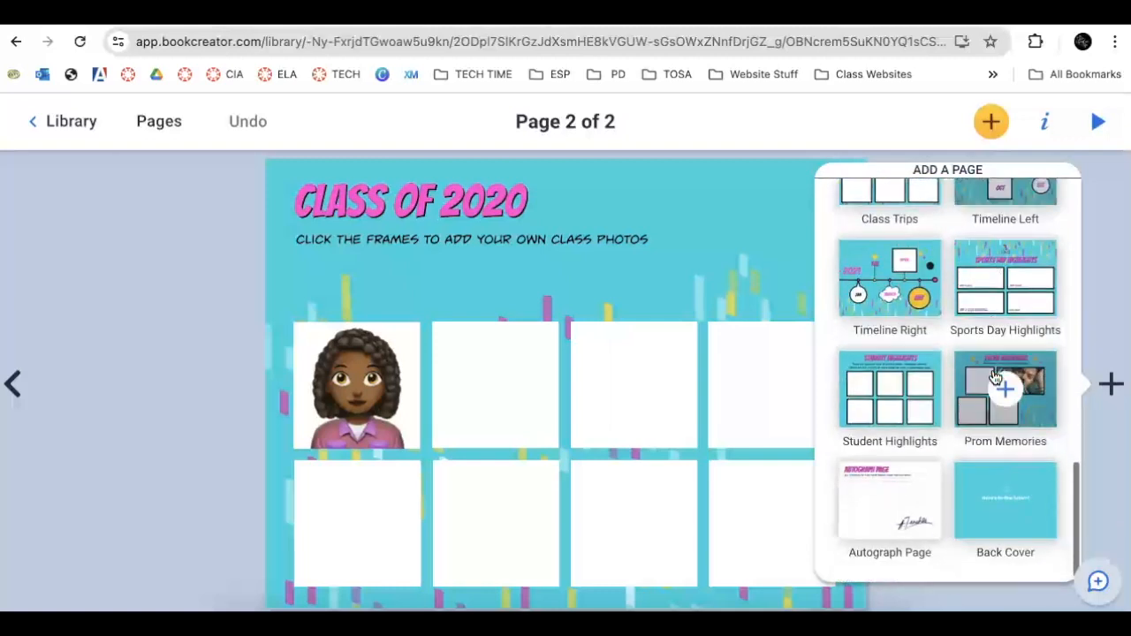
scroll(996, 377, down, 1)
scroll(996, 379, up, 12)
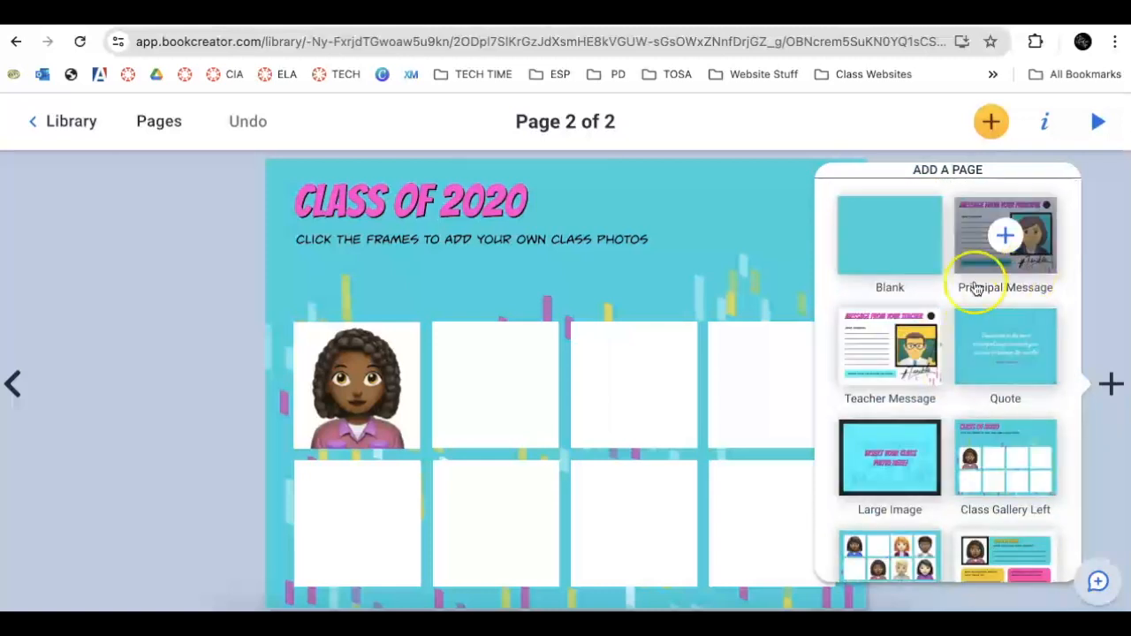
click(889, 236)
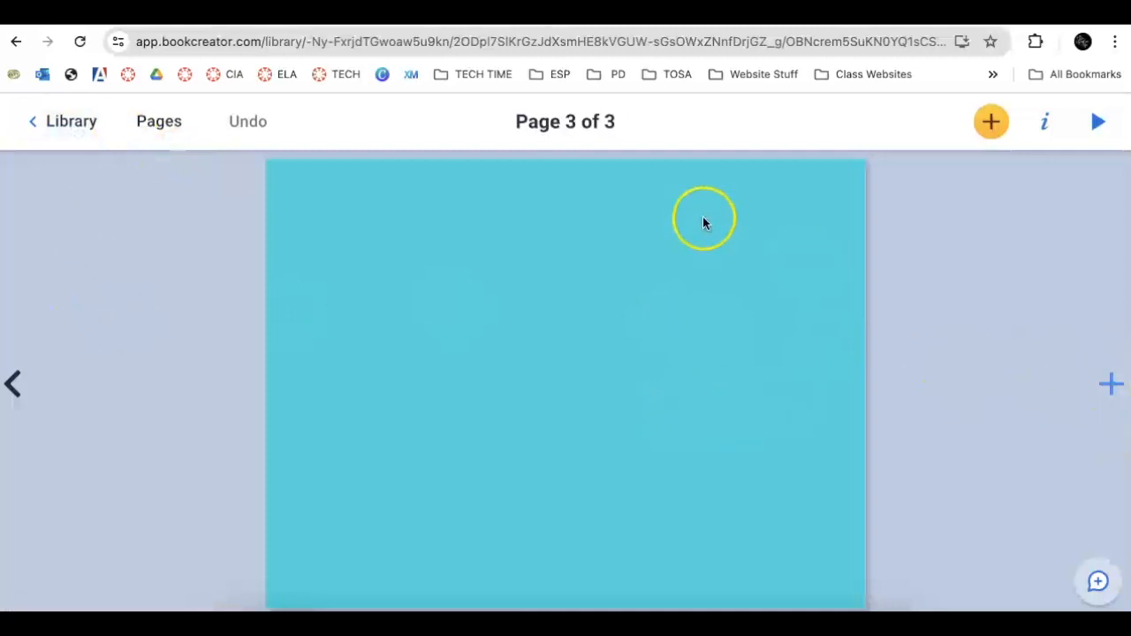
- Search the image library for Wedgeworth, and refine the search to Wedgeworth Elementary
click(991, 124)
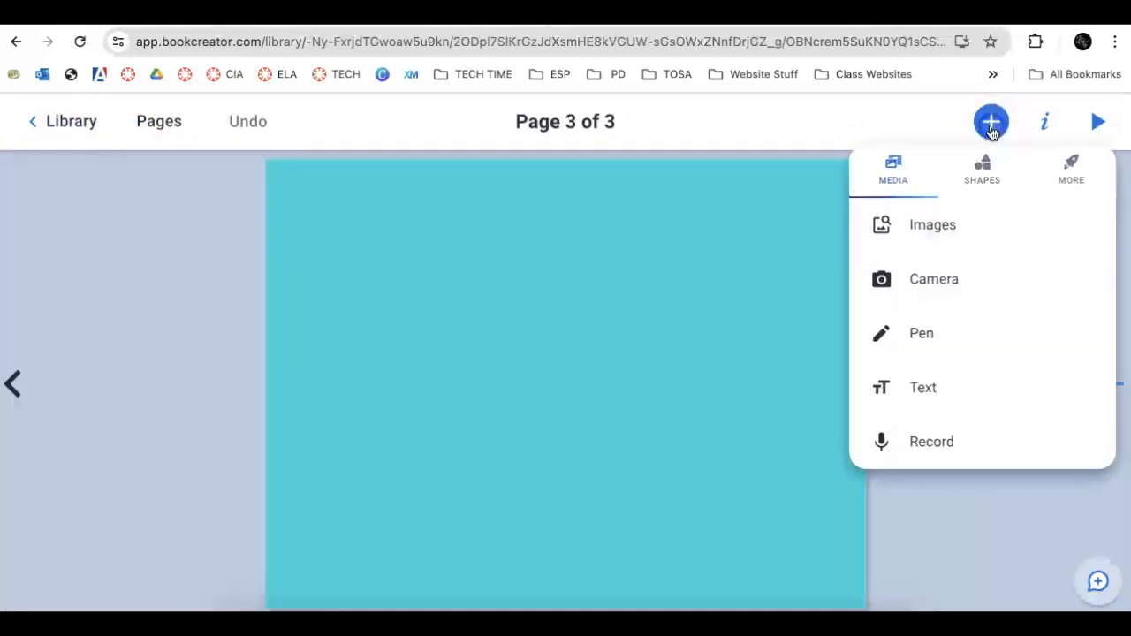
click(921, 231)
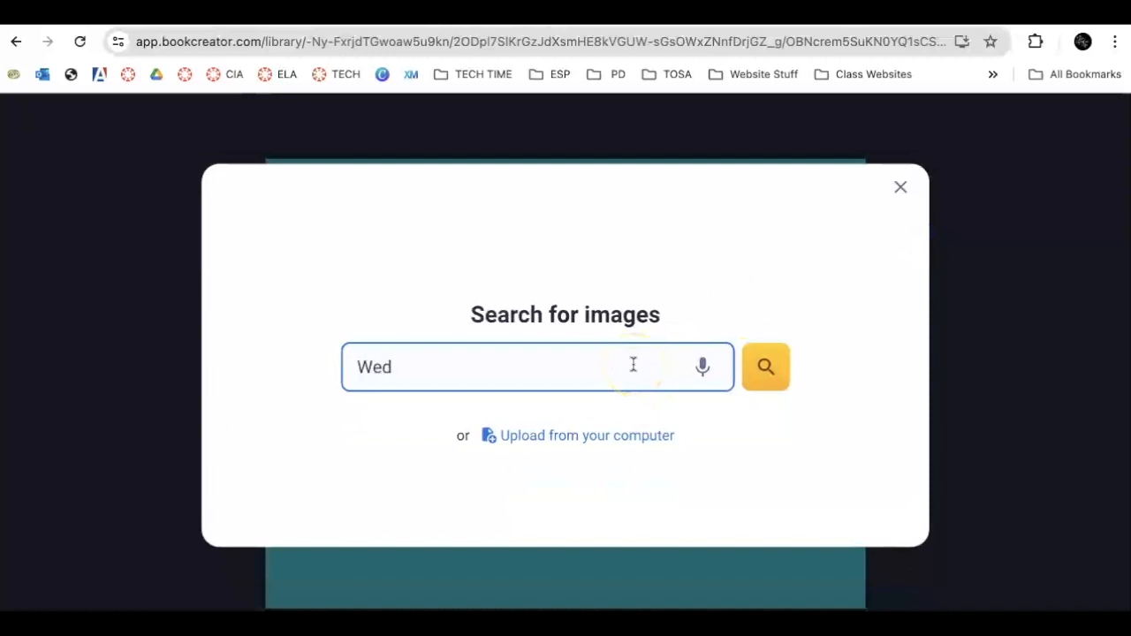
text(Wedgeworth)
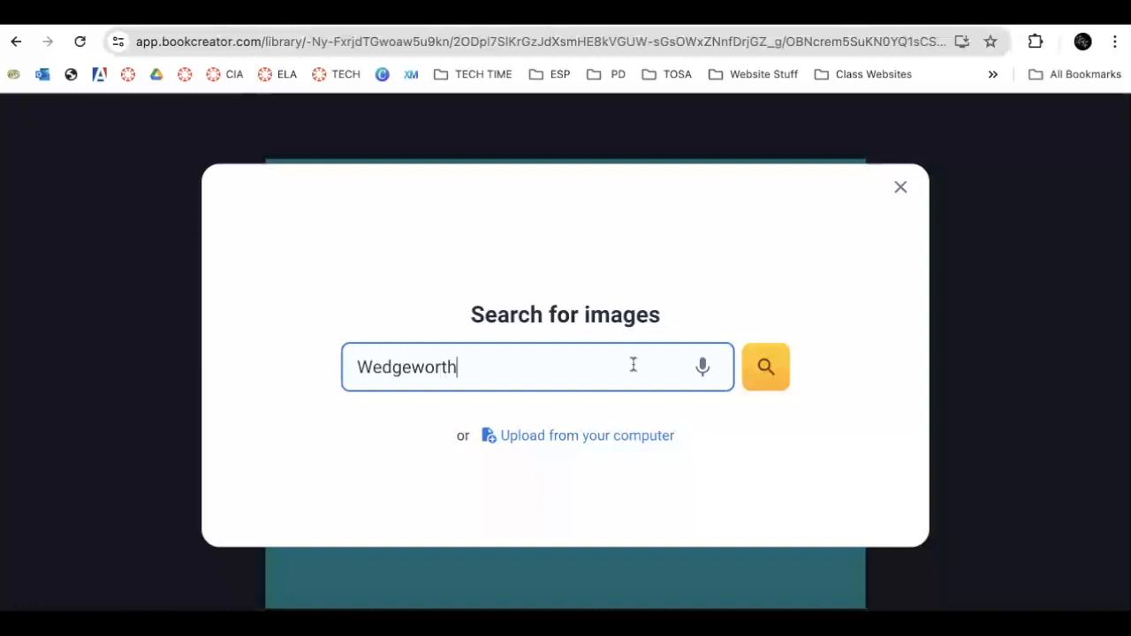
click(763, 365)
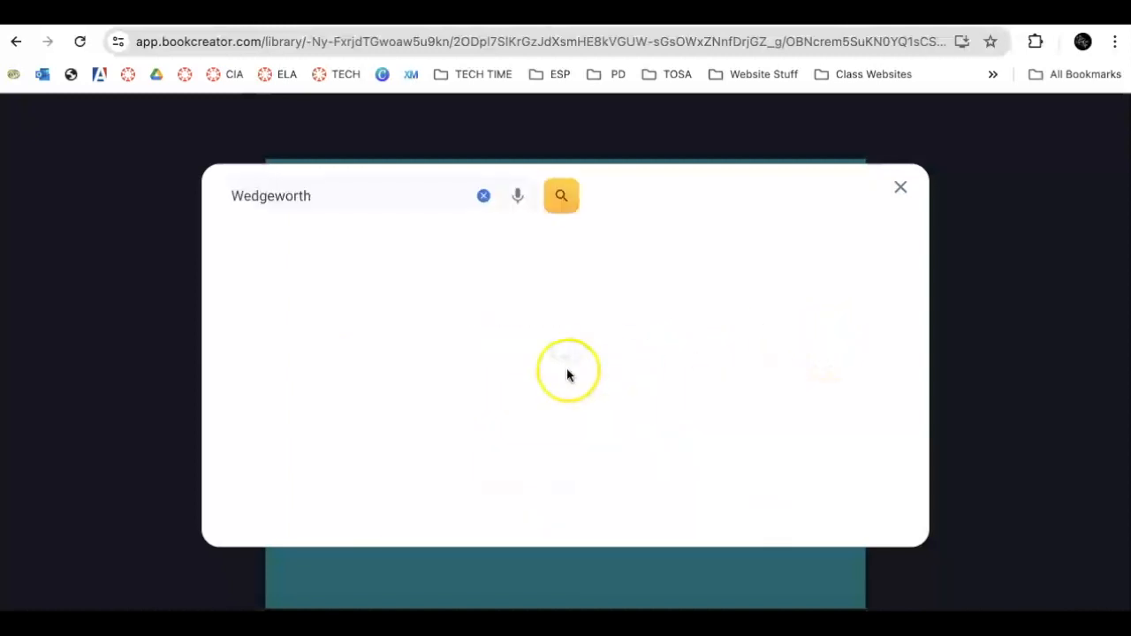
click(377, 201)
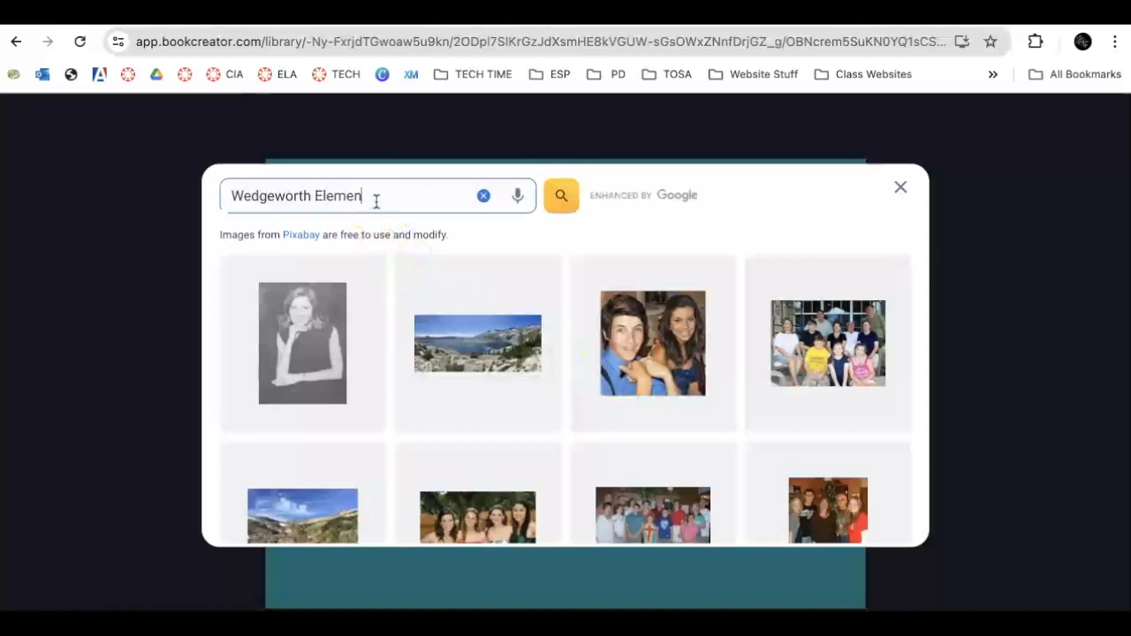
text(Elementary)
key(Return)
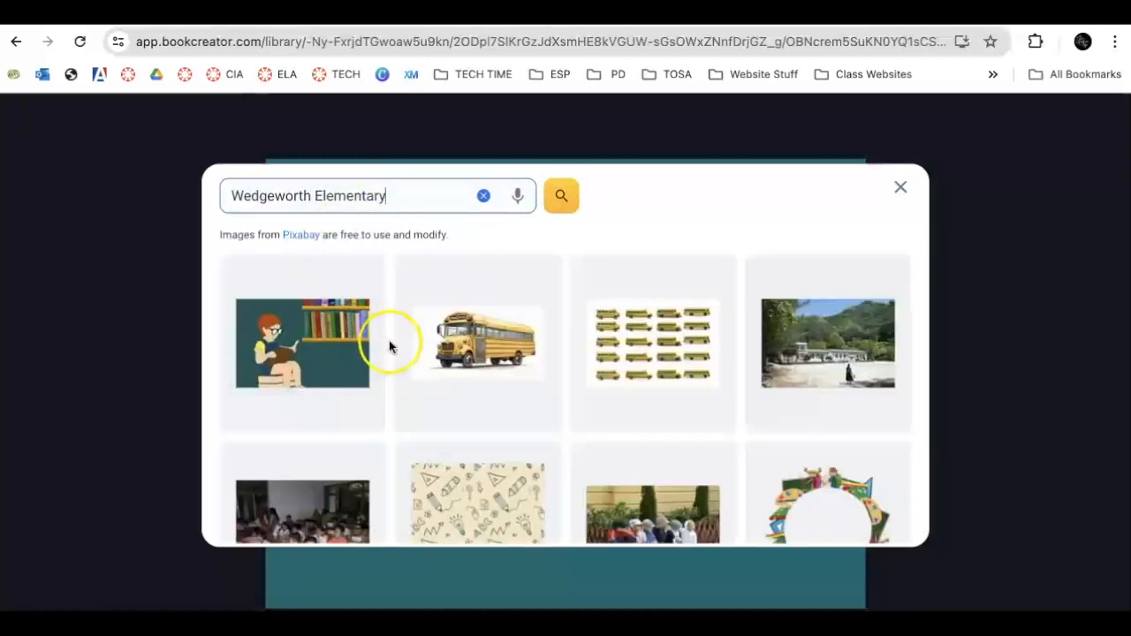
- Insert the illustration of a red-haired child reading beside a bookshelf onto the blank page 3 and select it
scroll(390, 342, down, 2)
scroll(392, 349, down, 2)
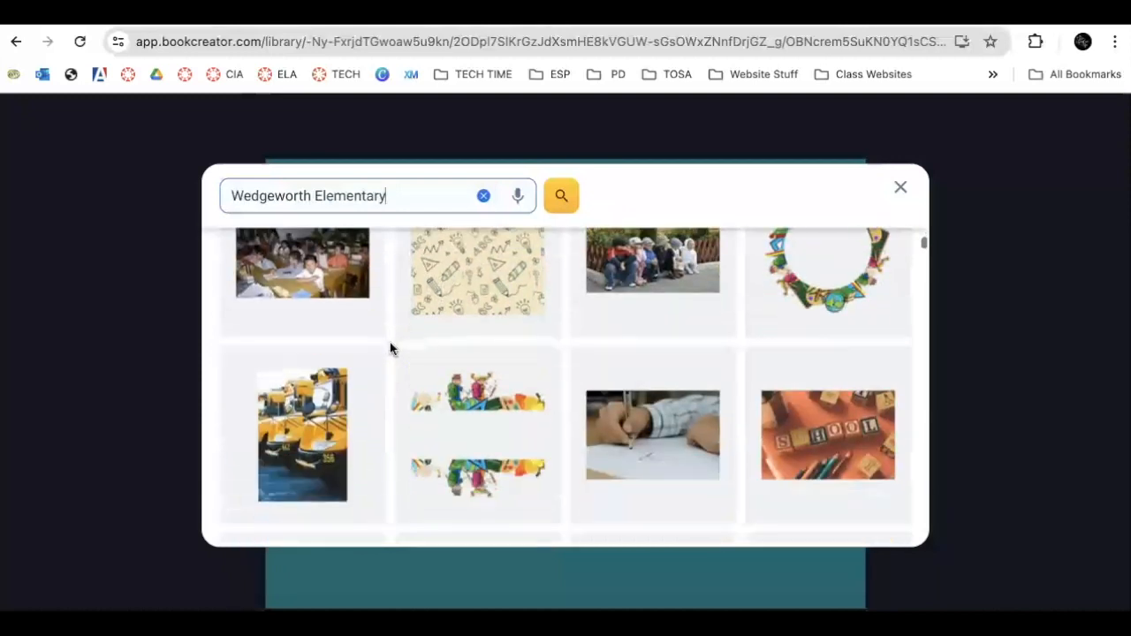
scroll(391, 348, down, 2)
scroll(391, 348, down, 4)
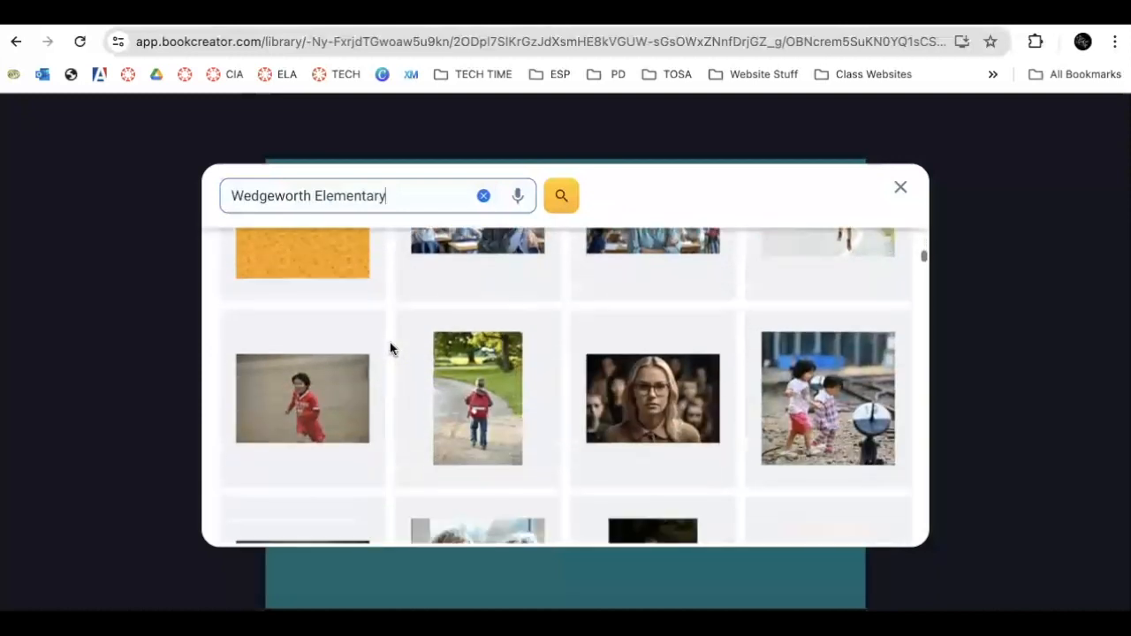
scroll(391, 347, up, 9)
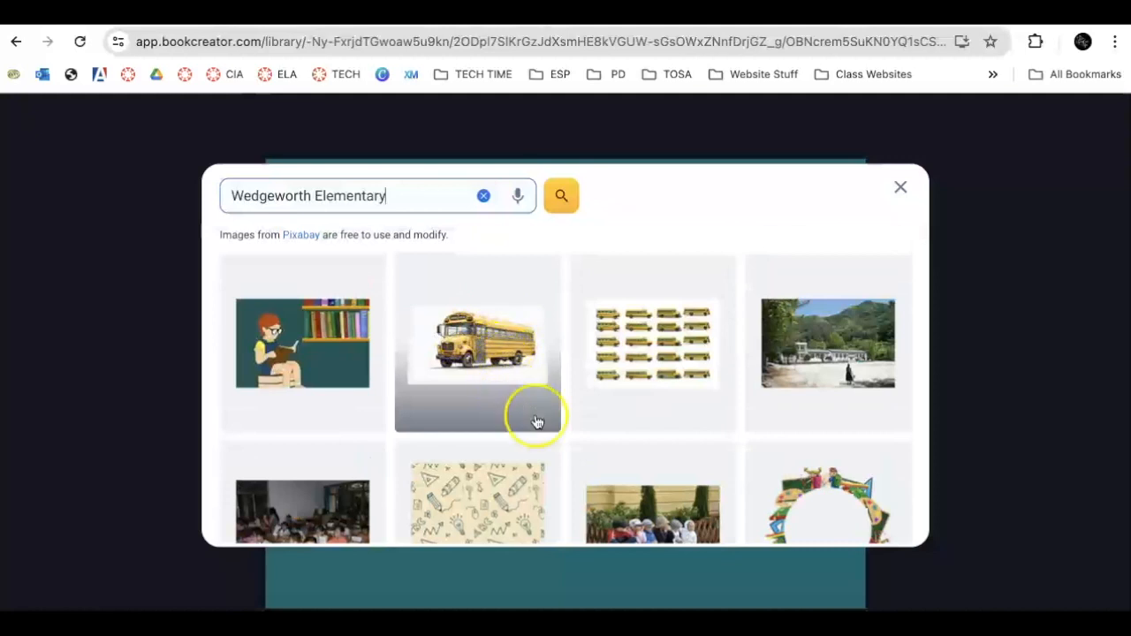
scroll(669, 383, down, 2)
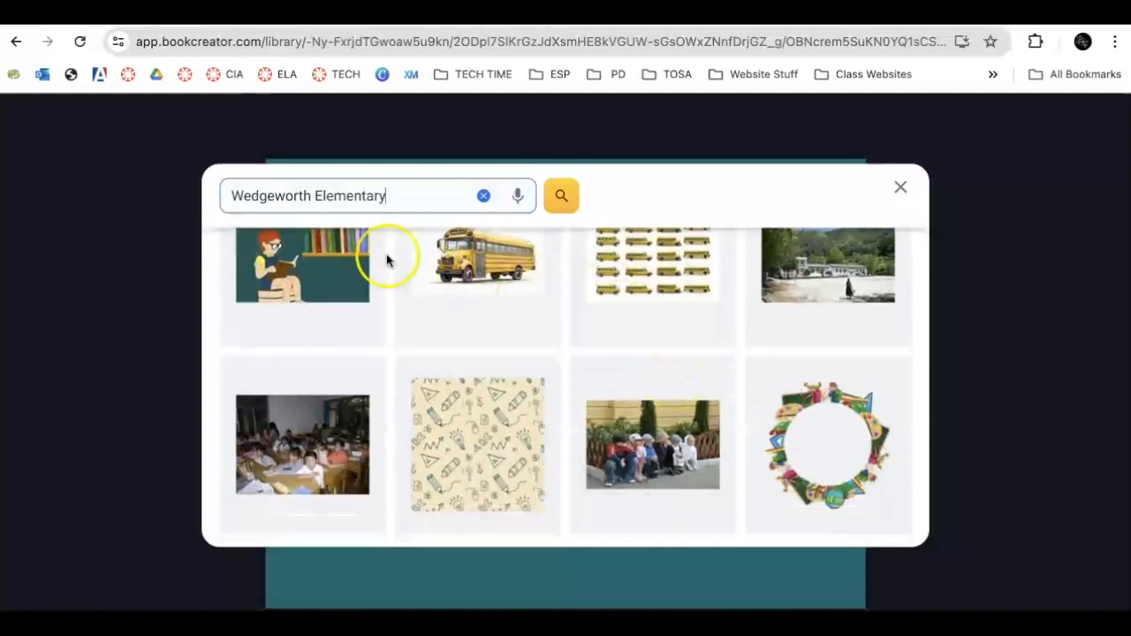
click(340, 288)
click(861, 519)
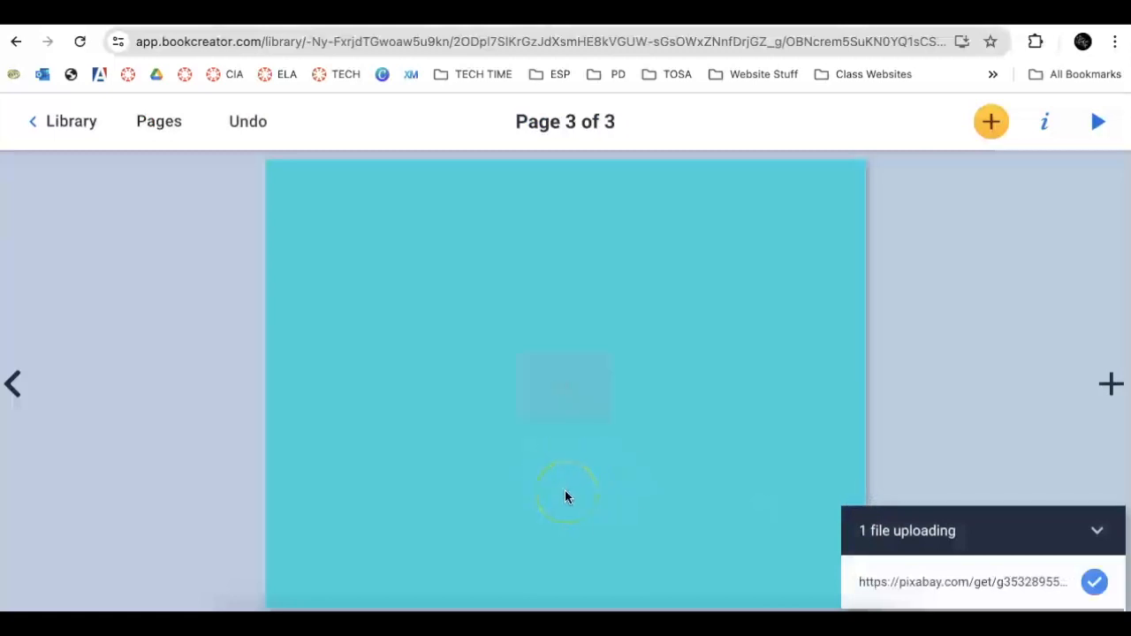
click(584, 470)
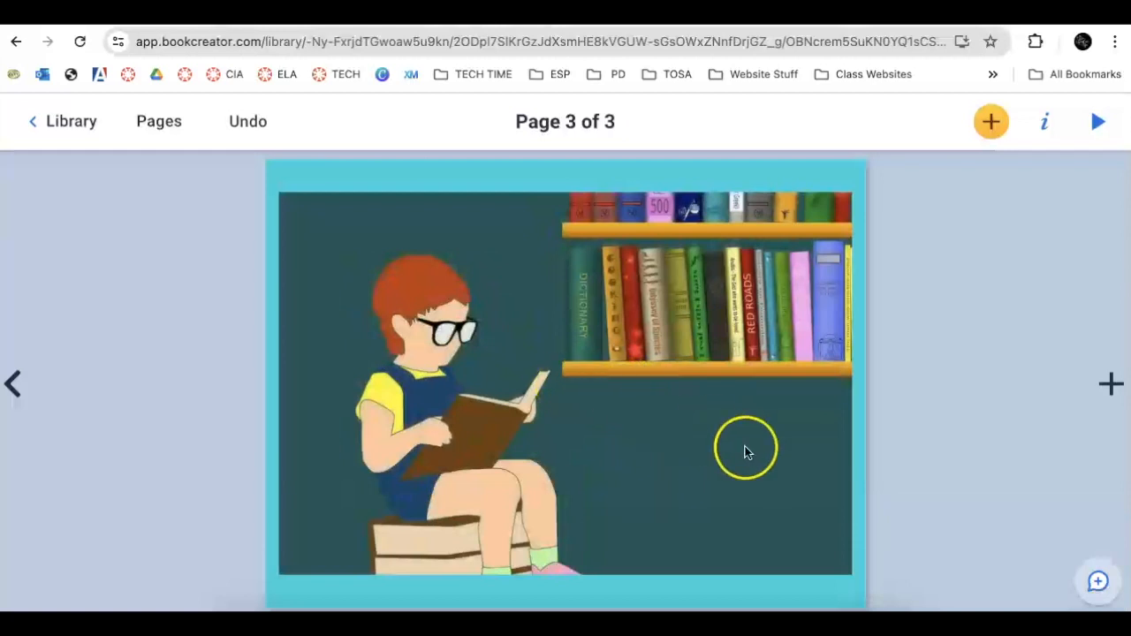
click(745, 453)
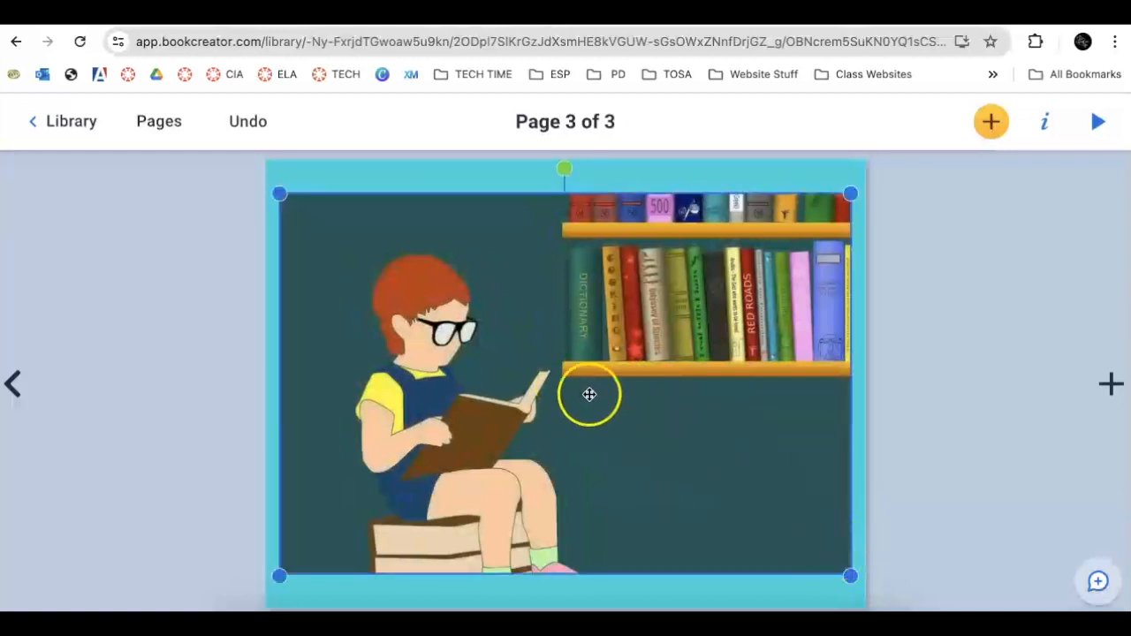
- Shrink the reading child illustration to about half the page width and place it in the upper left area of page 3
drag(850, 576, 574, 445)
mouse_move(504, 318)
mouse_down()
mouse_move(525, 313)
mouse_move(505, 328)
mouse_move(512, 306)
mouse_up()
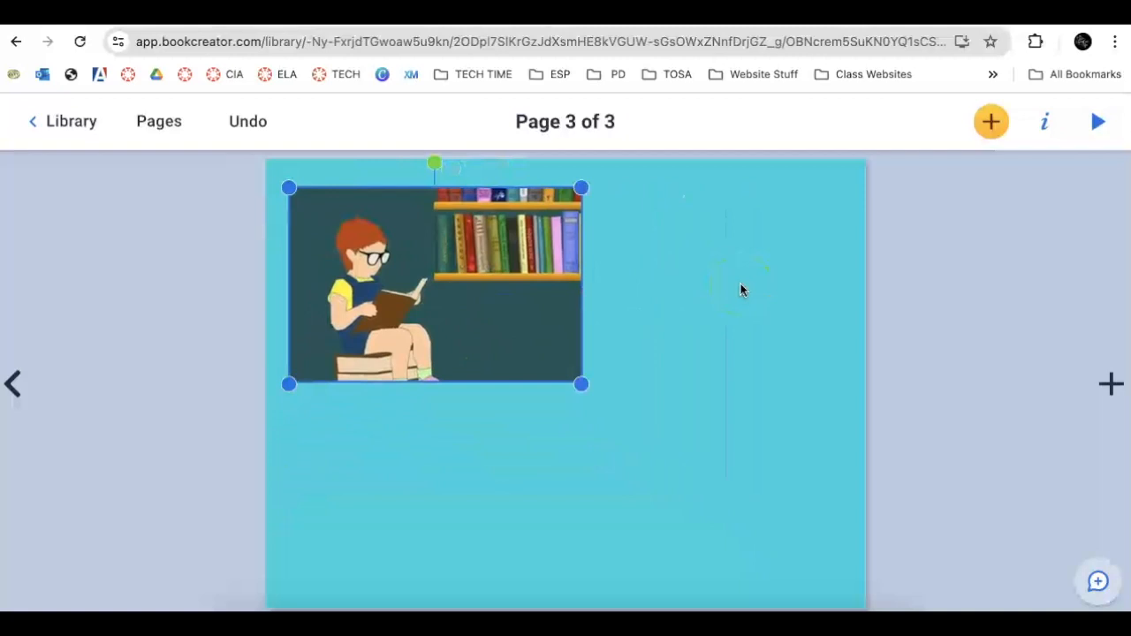
mouse_move(516, 263)
mouse_down()
mouse_move(579, 313)
mouse_move(520, 275)
mouse_up()
click(707, 235)
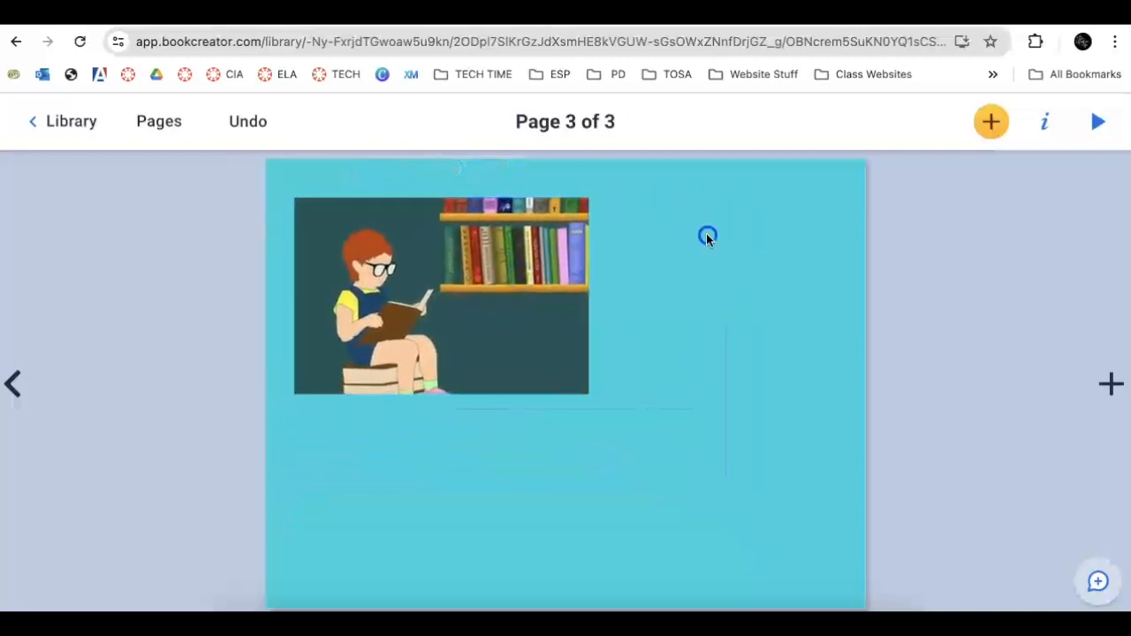
- Add a Heading 1 text reading "Learning at School from my Teacher" to page 3
click(991, 121)
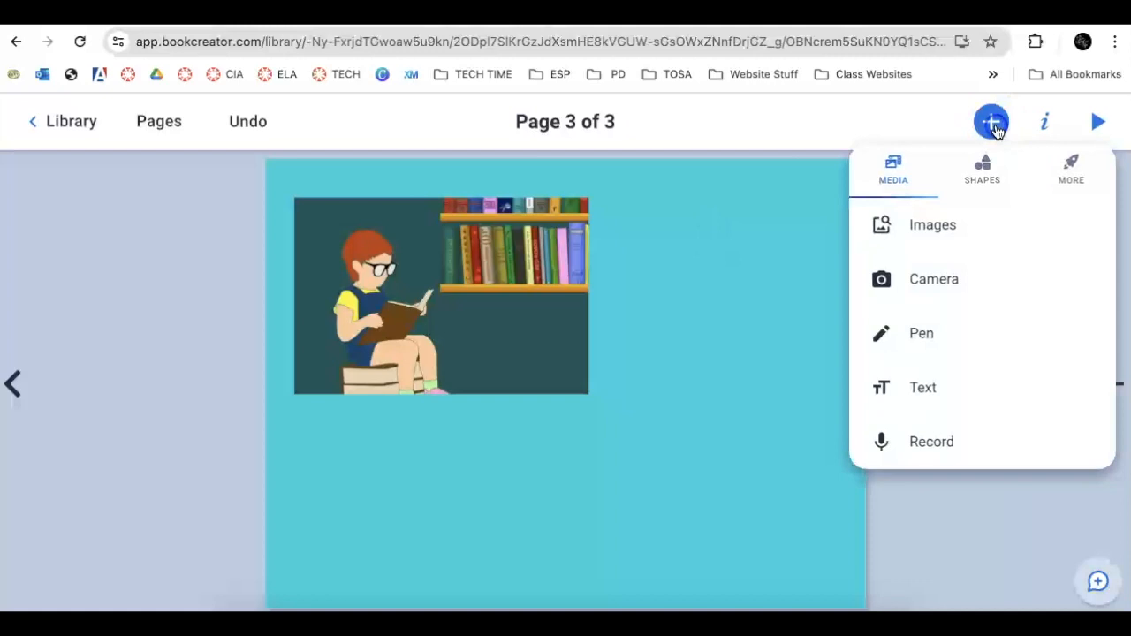
click(919, 408)
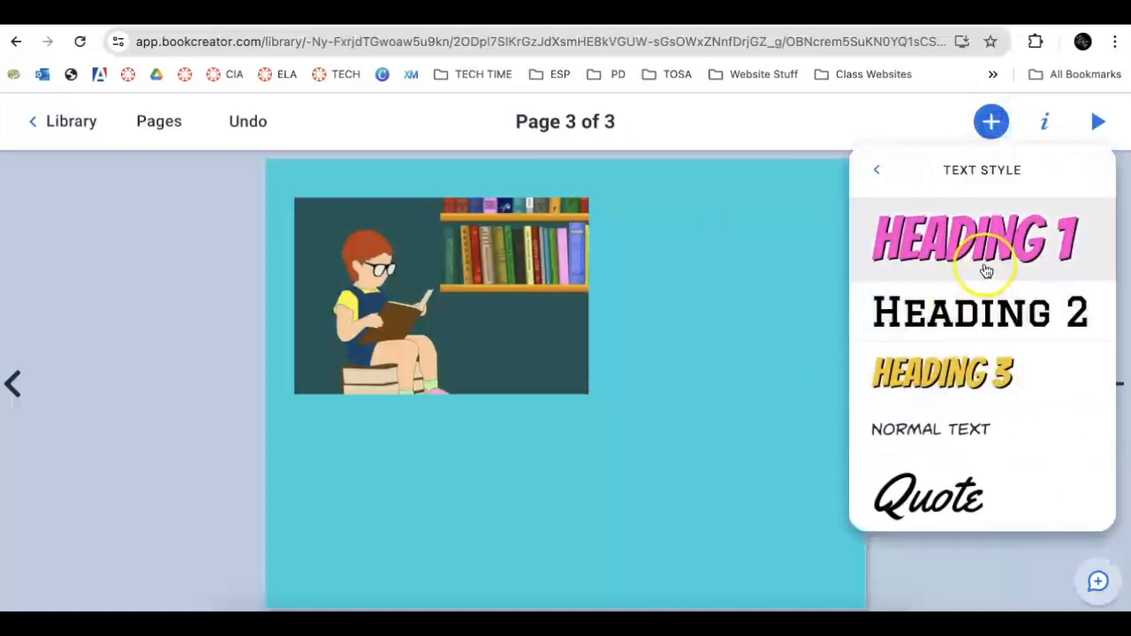
click(989, 256)
click(618, 371)
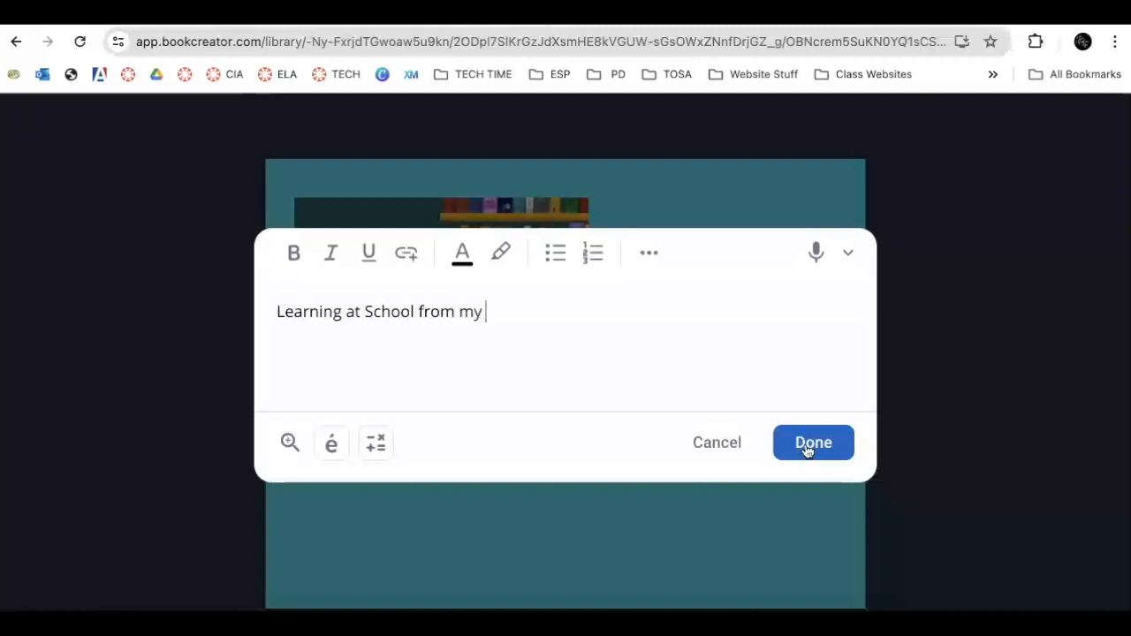
text(r)
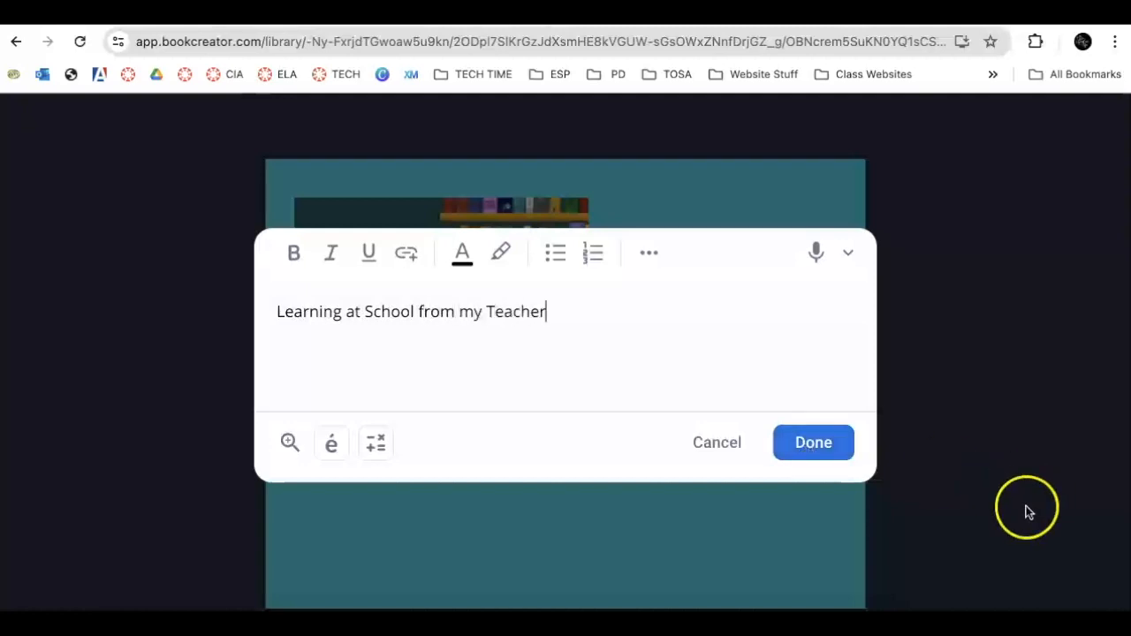
click(829, 442)
- Resize the heading's text box to wrap over three lines and place it to the right of the illustration
drag(829, 385, 642, 399)
click(641, 506)
drag(578, 429, 777, 345)
drag(499, 304, 588, 312)
click(578, 468)
drag(677, 371, 682, 337)
click(633, 424)
- Add a Normal Text sentence with the teacher's name followed by "was such a great teacher..." and place it below the illustration
click(988, 124)
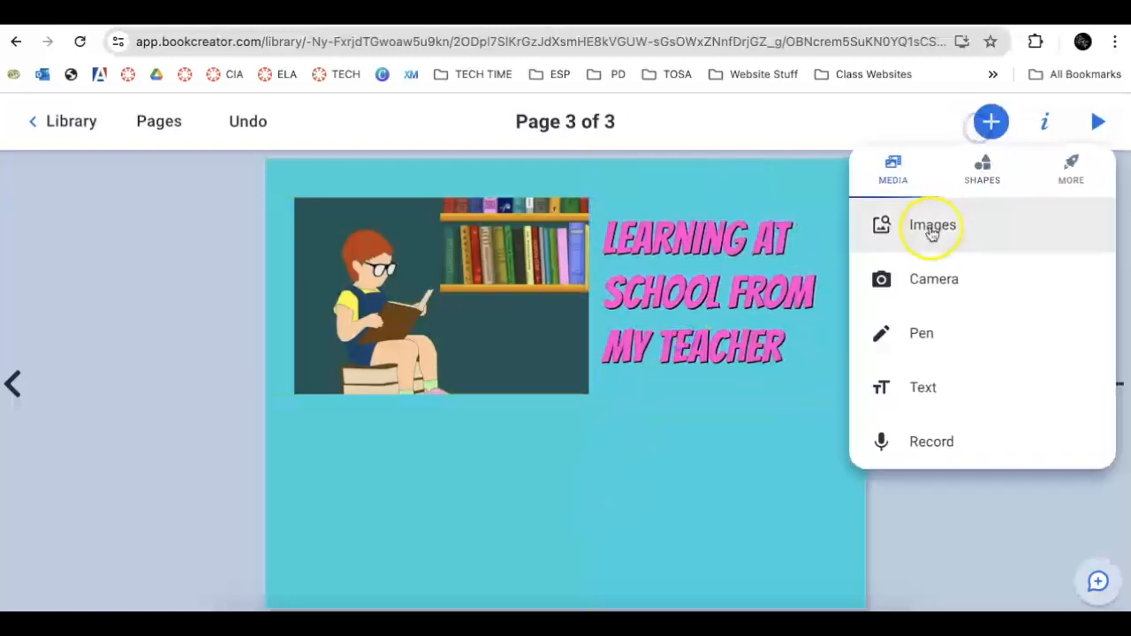
click(933, 386)
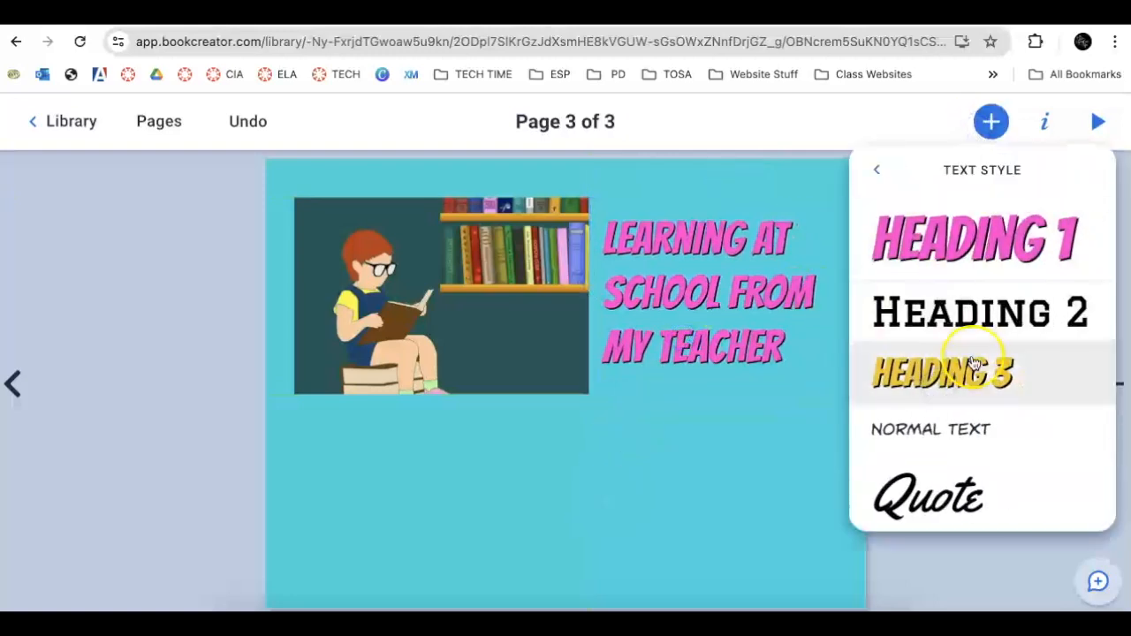
click(955, 428)
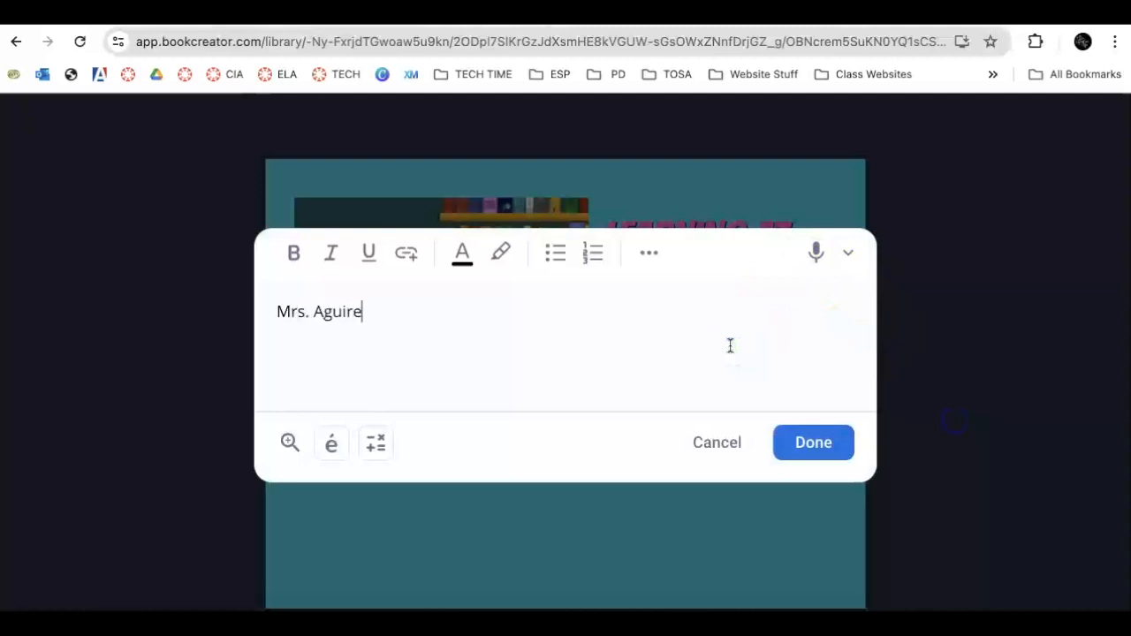
text(was such a great teach)
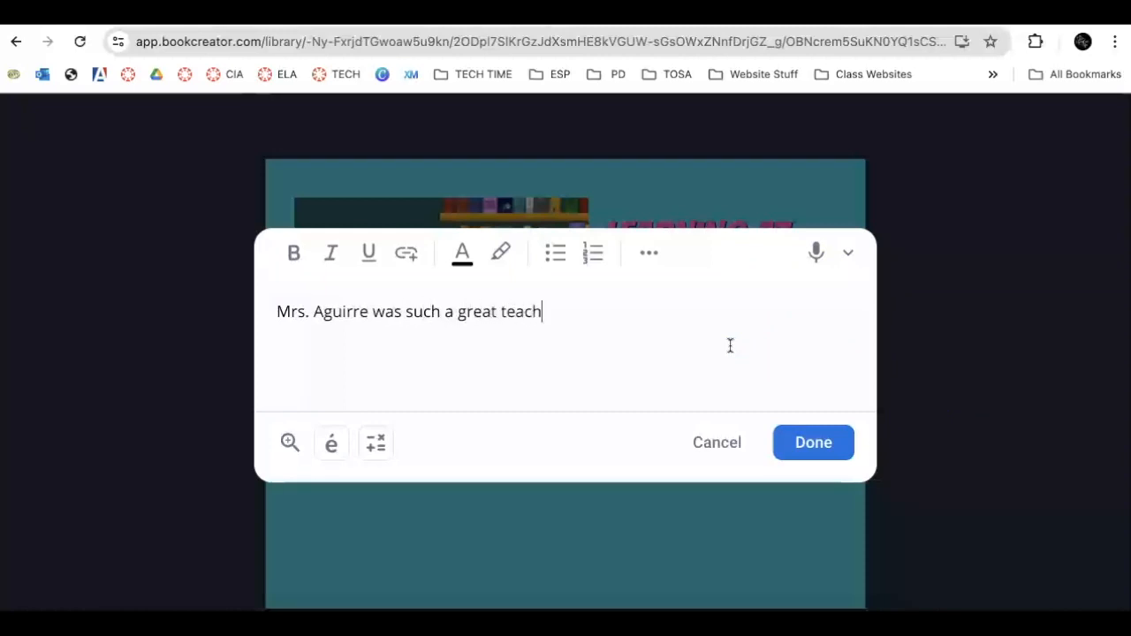
text(er...)
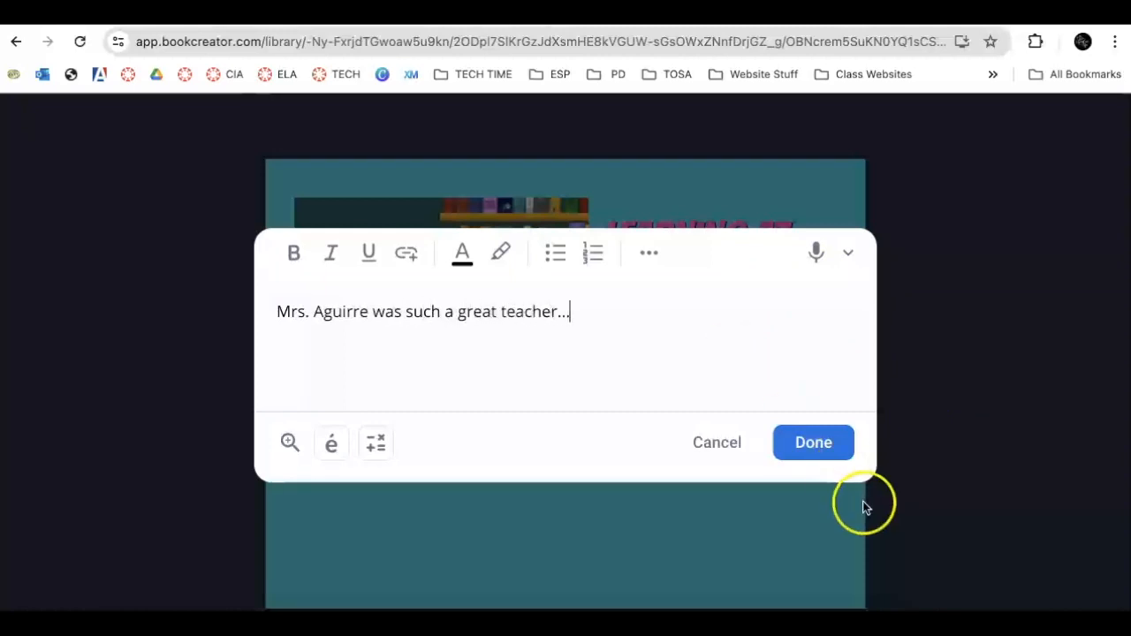
click(843, 447)
drag(696, 383, 586, 437)
click(735, 487)
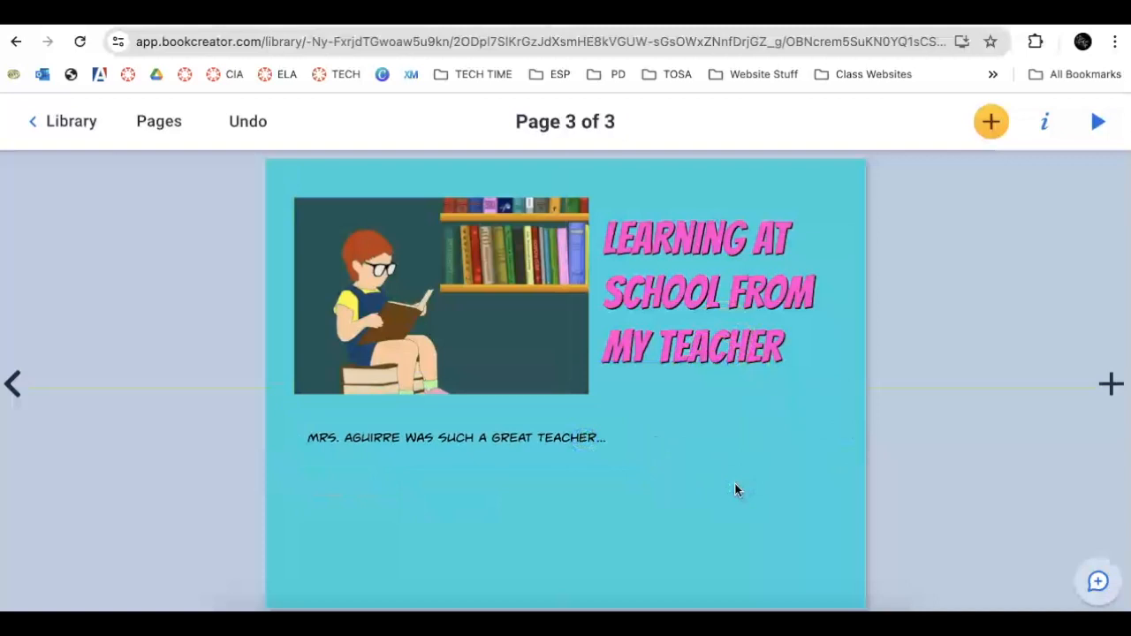
- Add a Class Gallery Right template page after page 3
click(1111, 384)
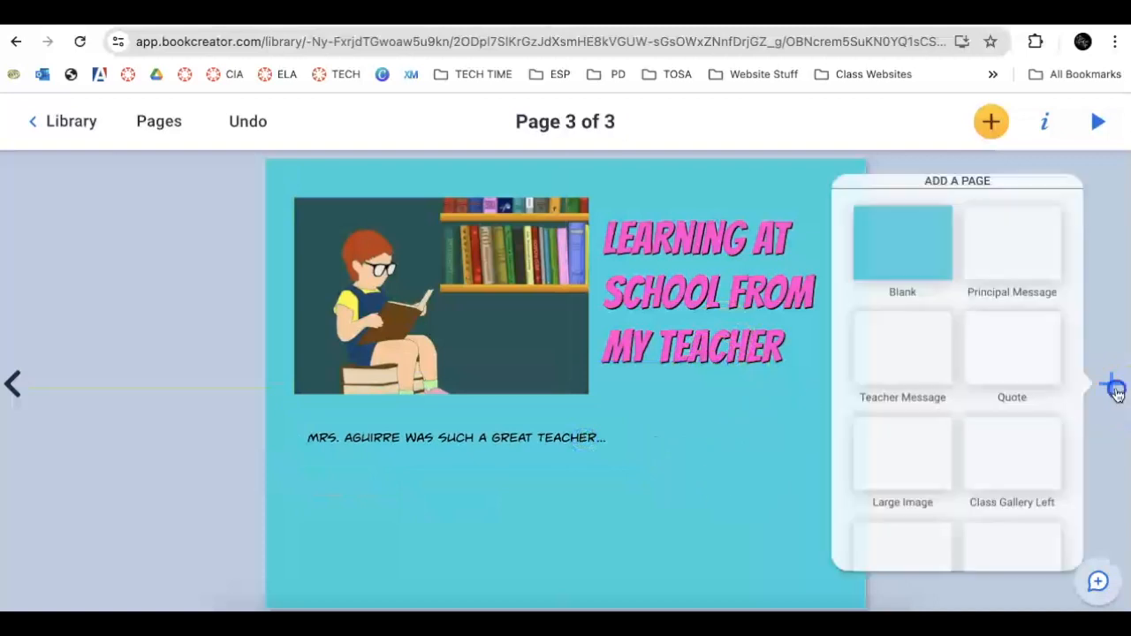
scroll(1045, 349, down, 3)
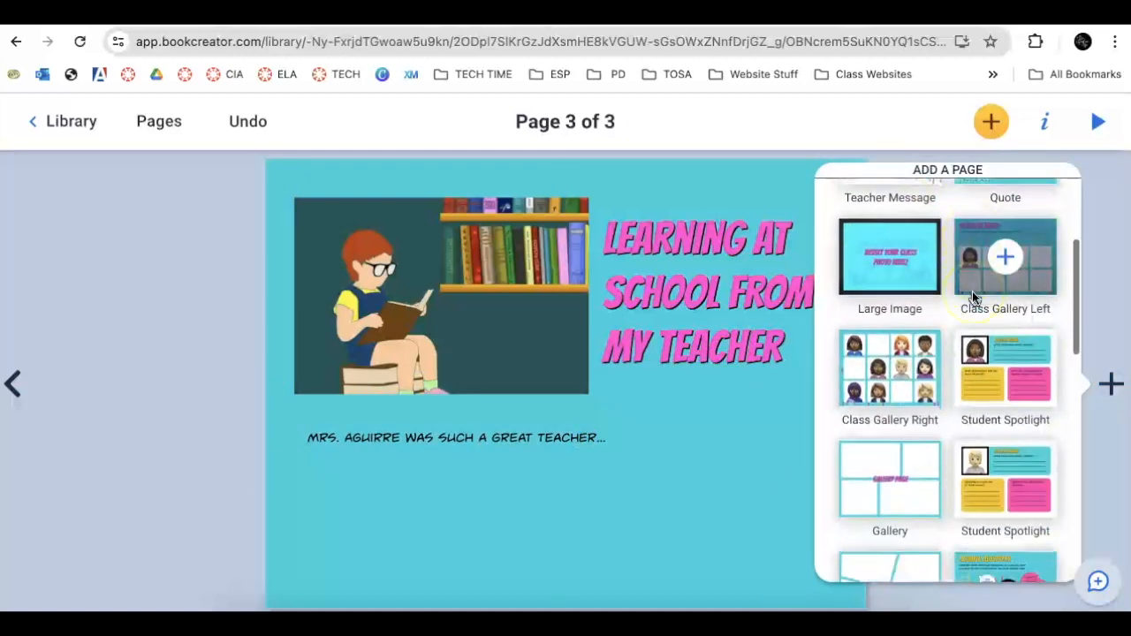
click(888, 267)
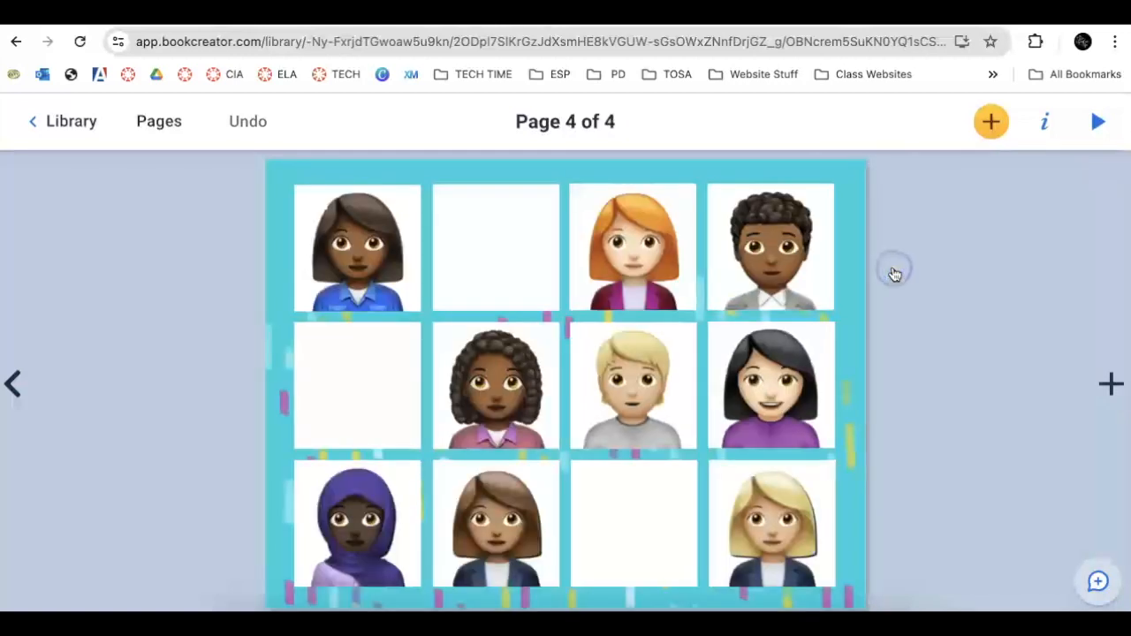
- Clear the sample portrait from the gallery's first frame and check the image source options for the empty frame
click(378, 252)
click(380, 249)
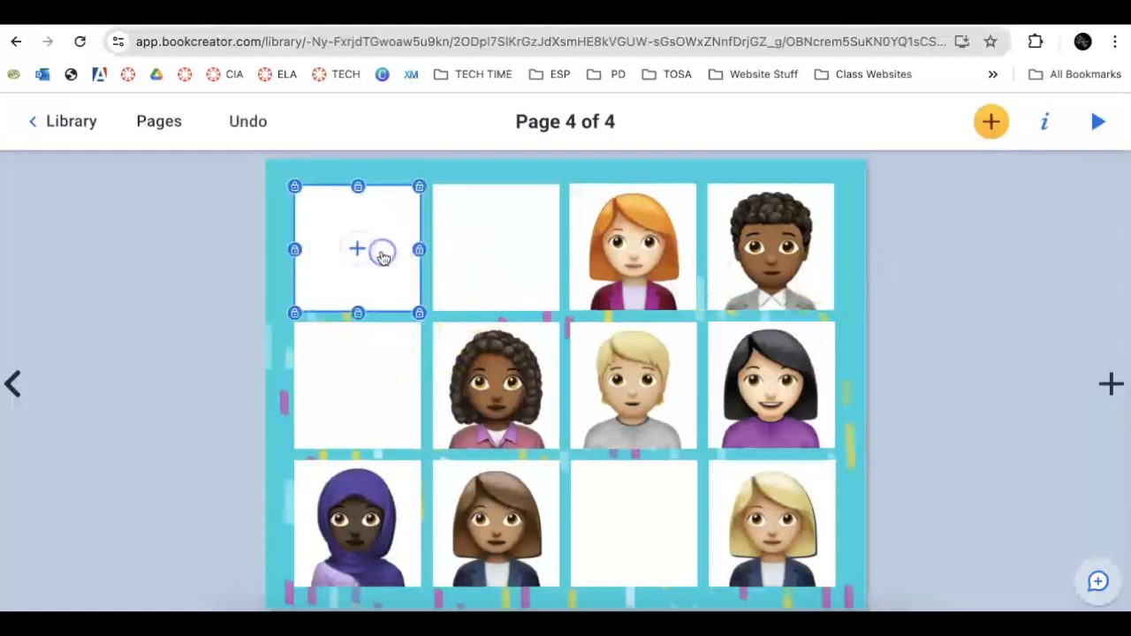
click(362, 249)
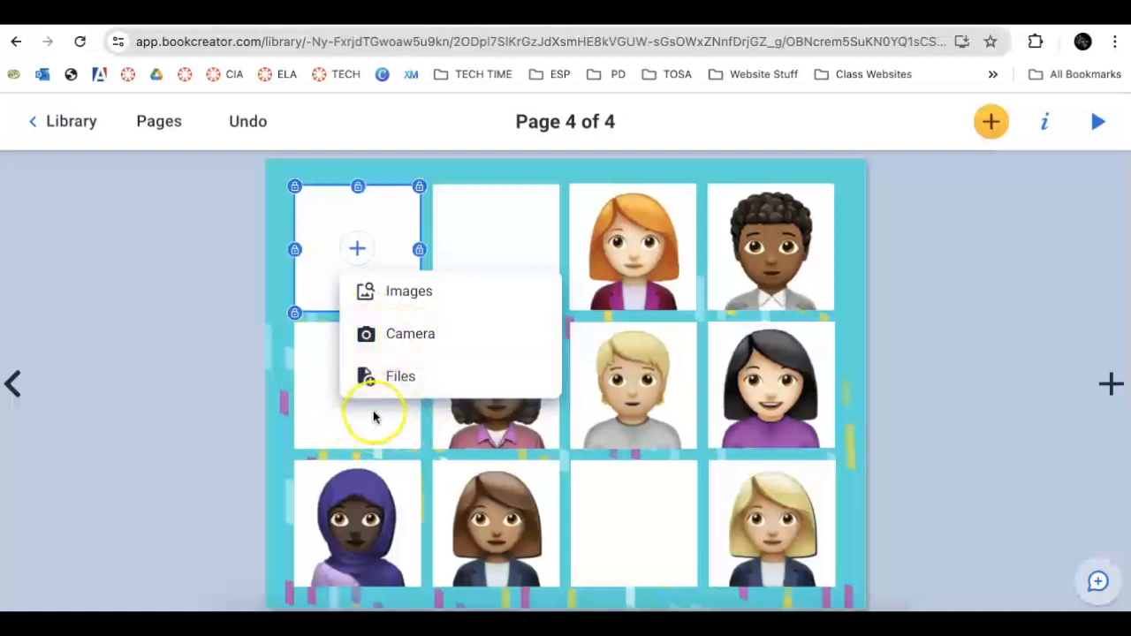
click(642, 490)
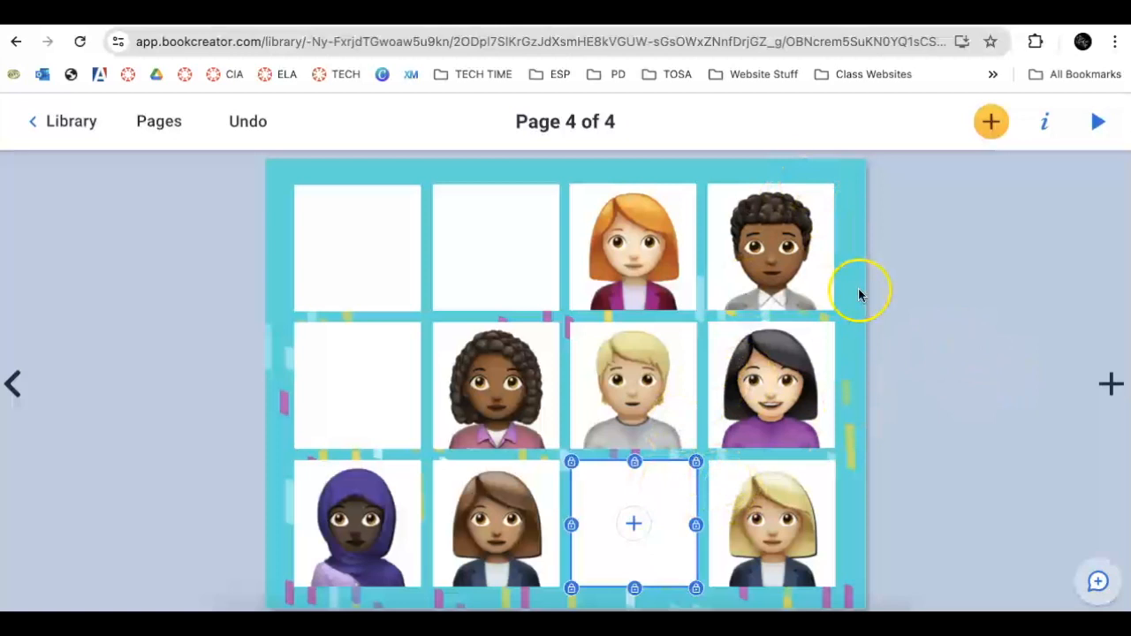
click(951, 320)
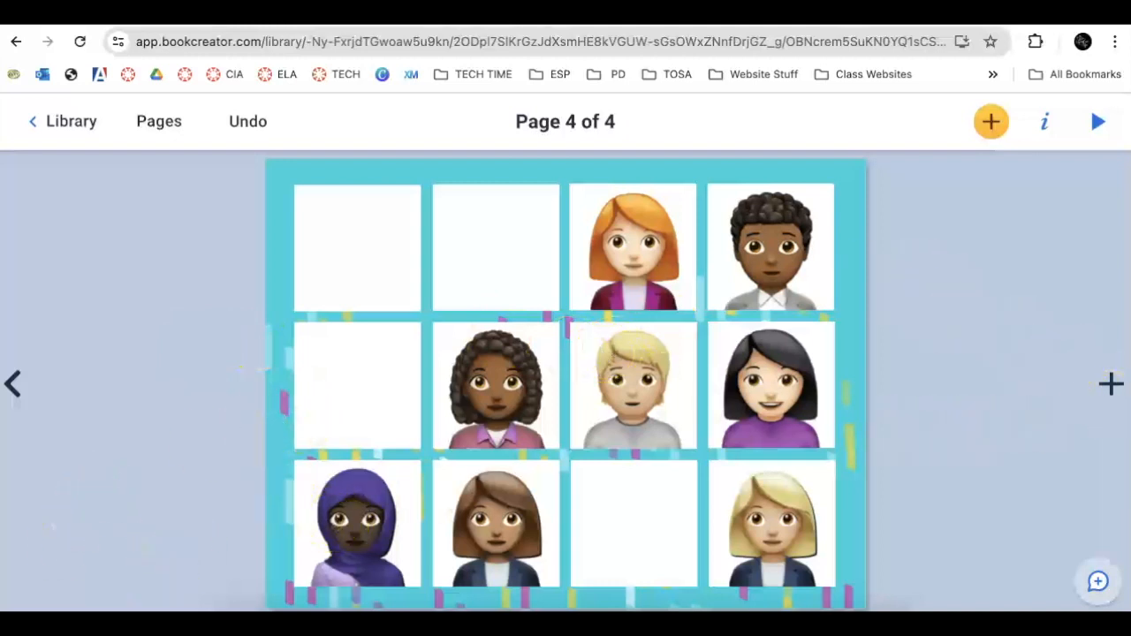
- Preview the class gallery page in reading mode and return to editing the book
key(ctrl+minus)
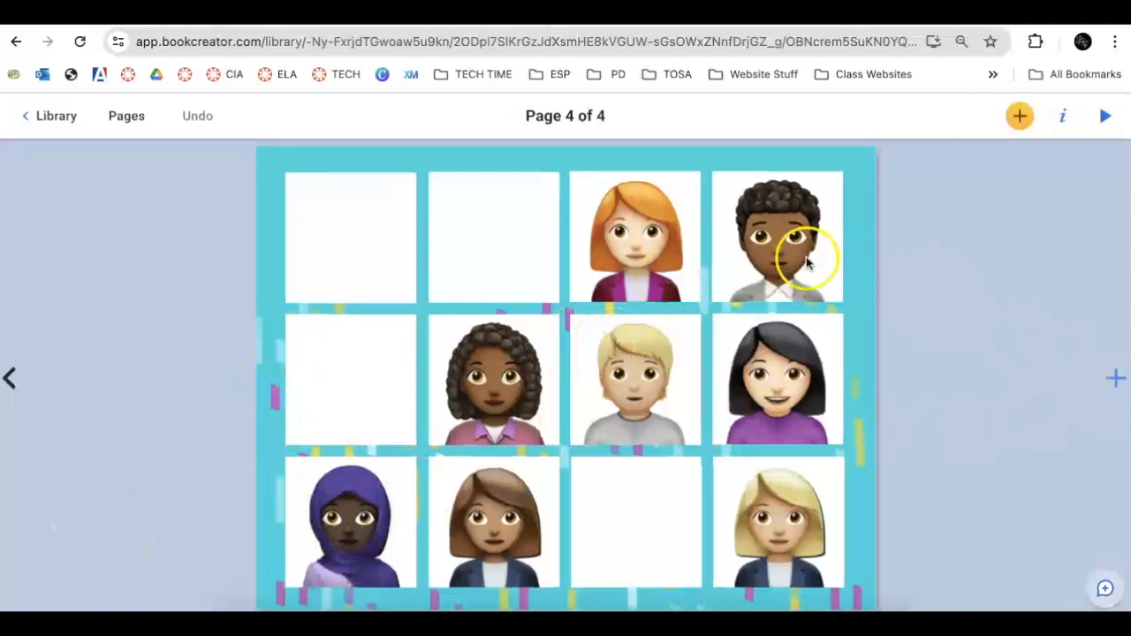
click(1106, 117)
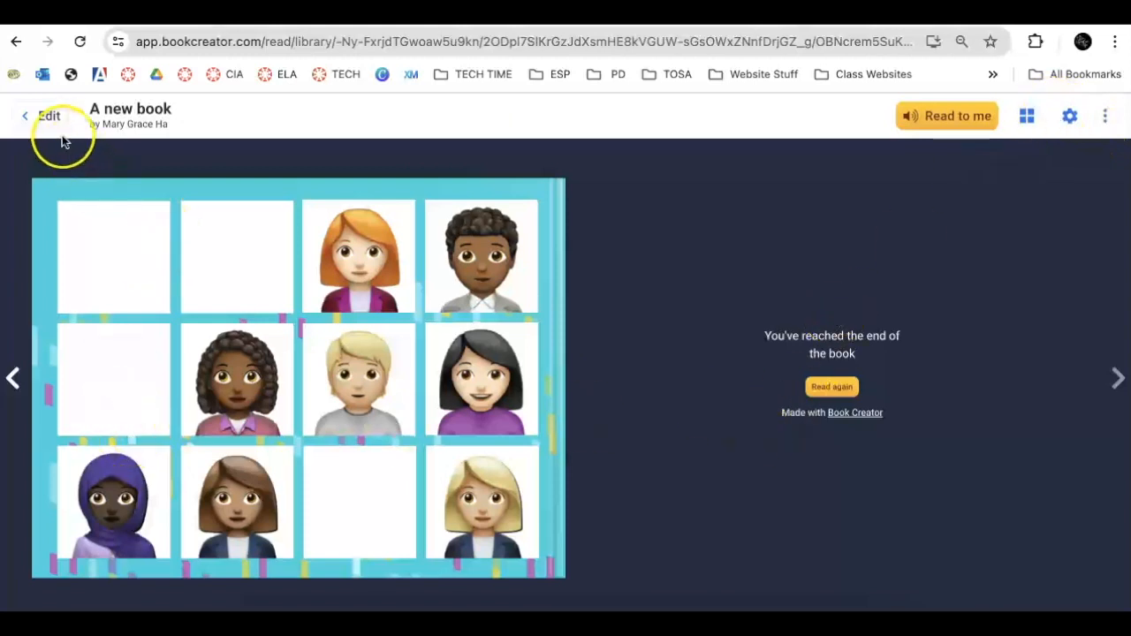
click(49, 116)
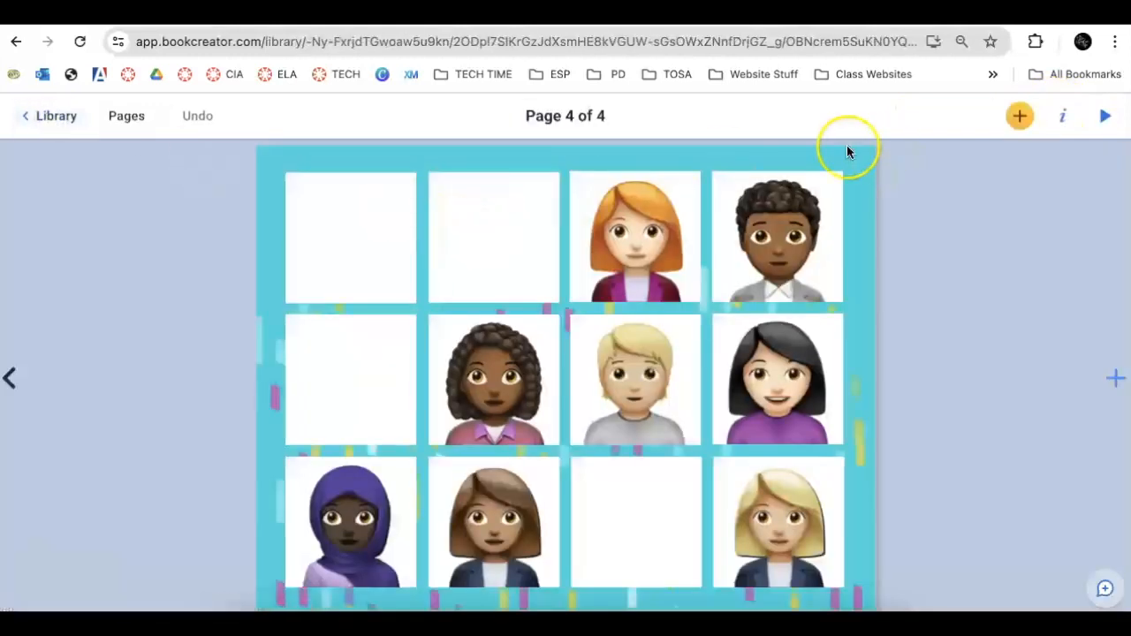
- Return to the book library and examine the library settings
click(53, 117)
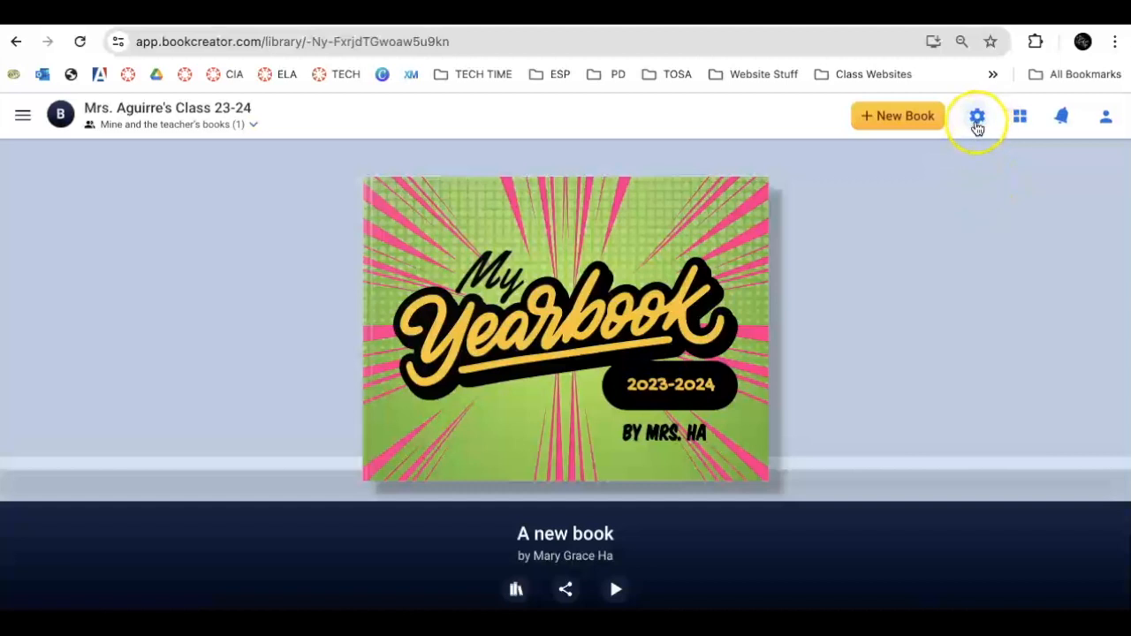
click(979, 119)
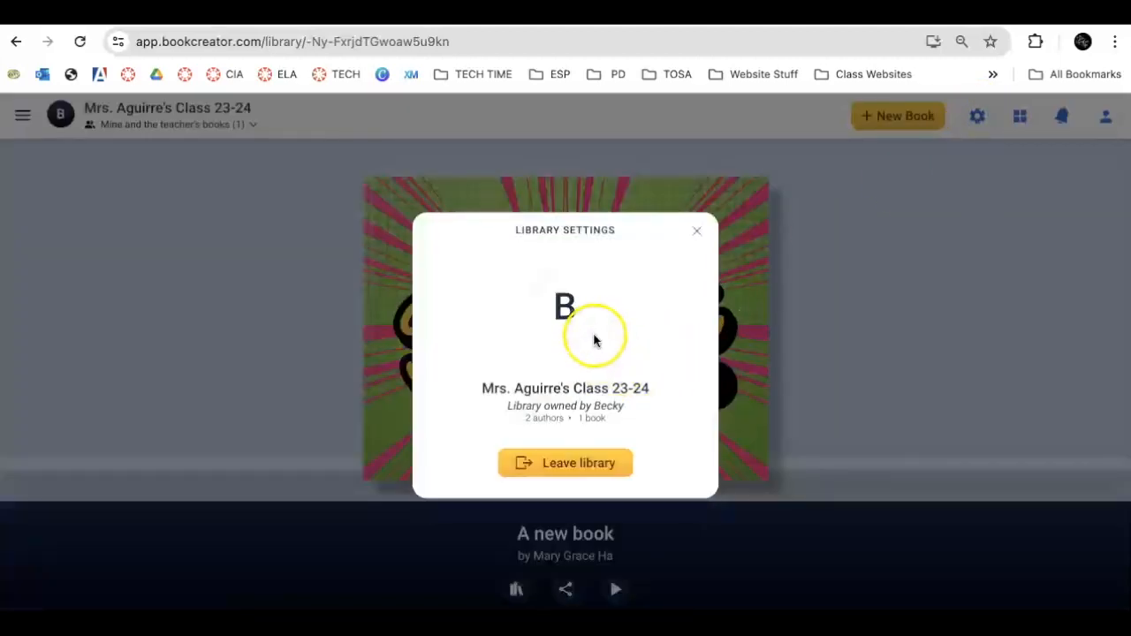
click(697, 231)
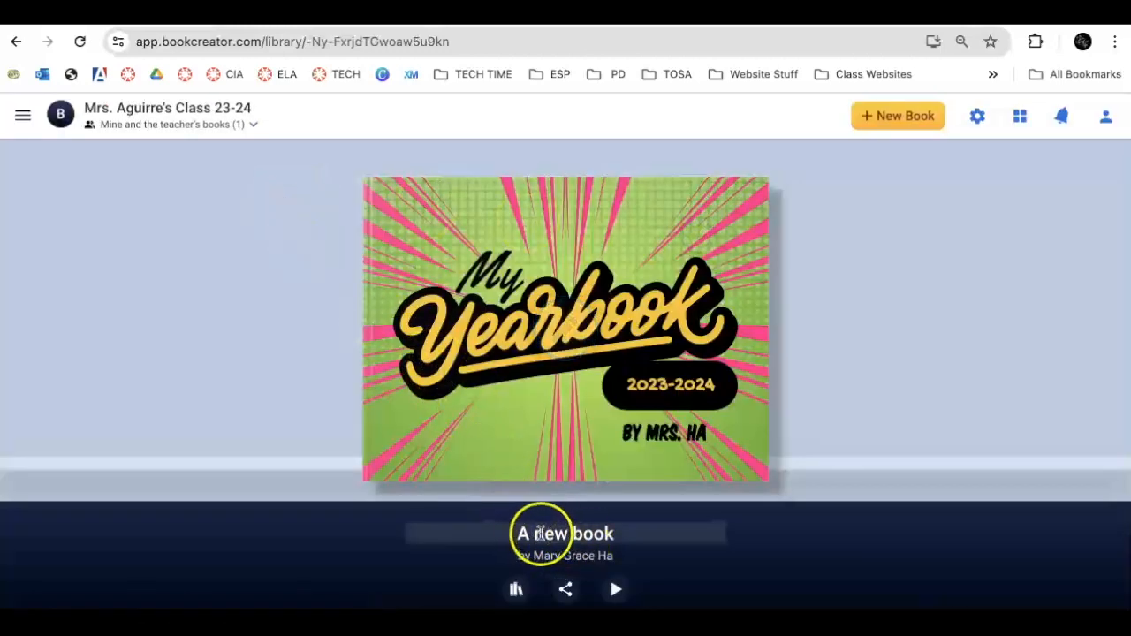
- Rename the book with its author's title and surname in possessive form, followed by "Yearbook"
click(573, 532)
triple_click(573, 532)
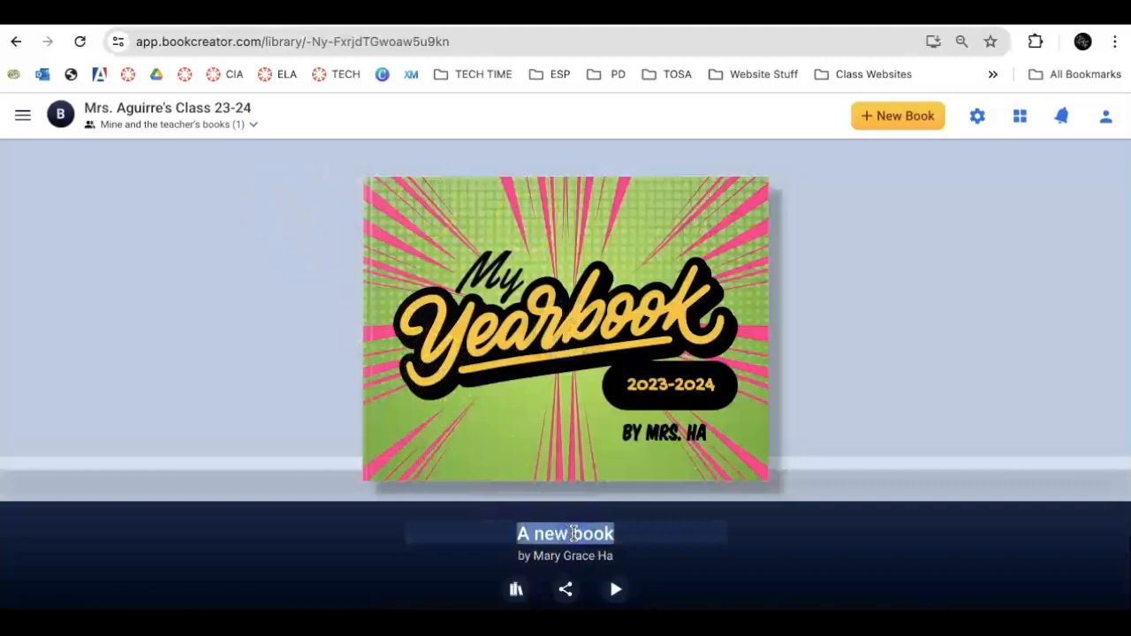
text(Mrs. Ha)
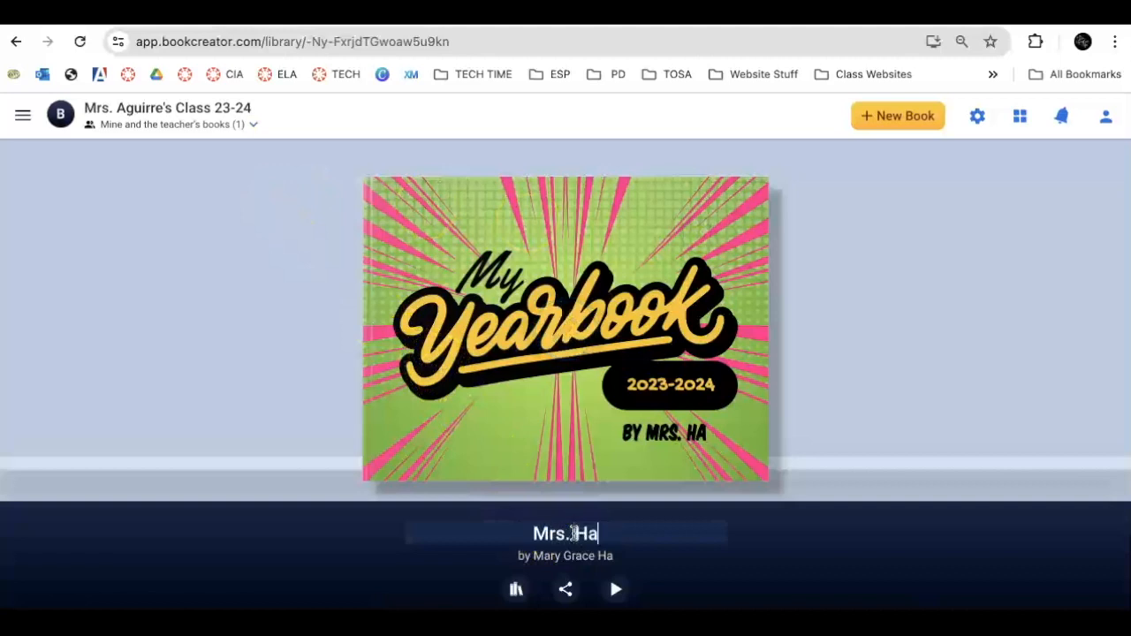
text('s Year)
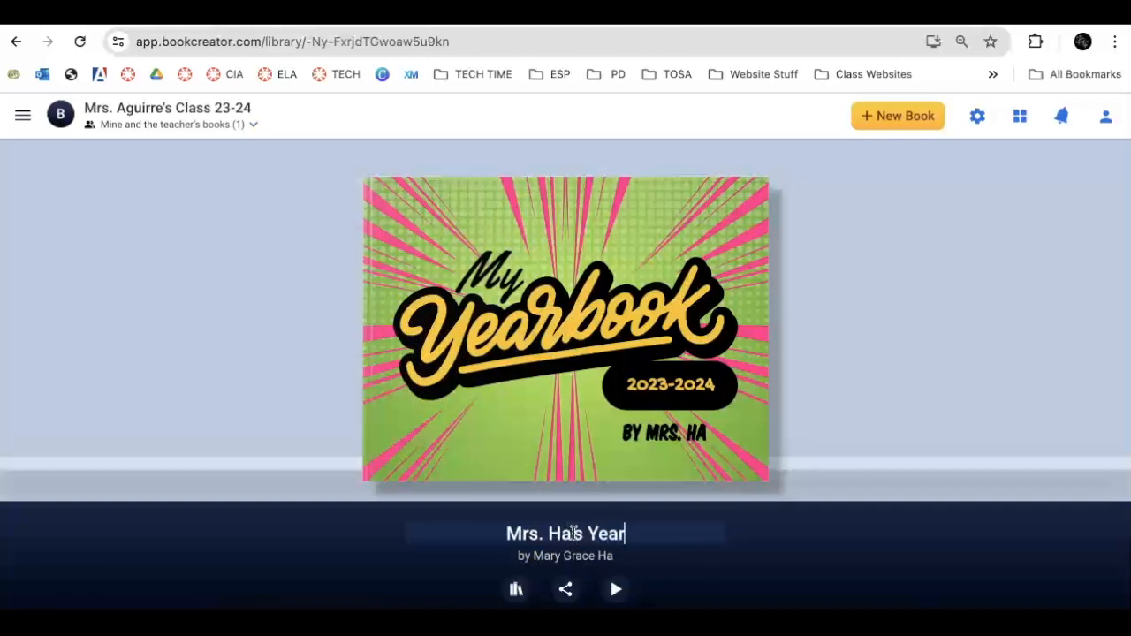
text(book)
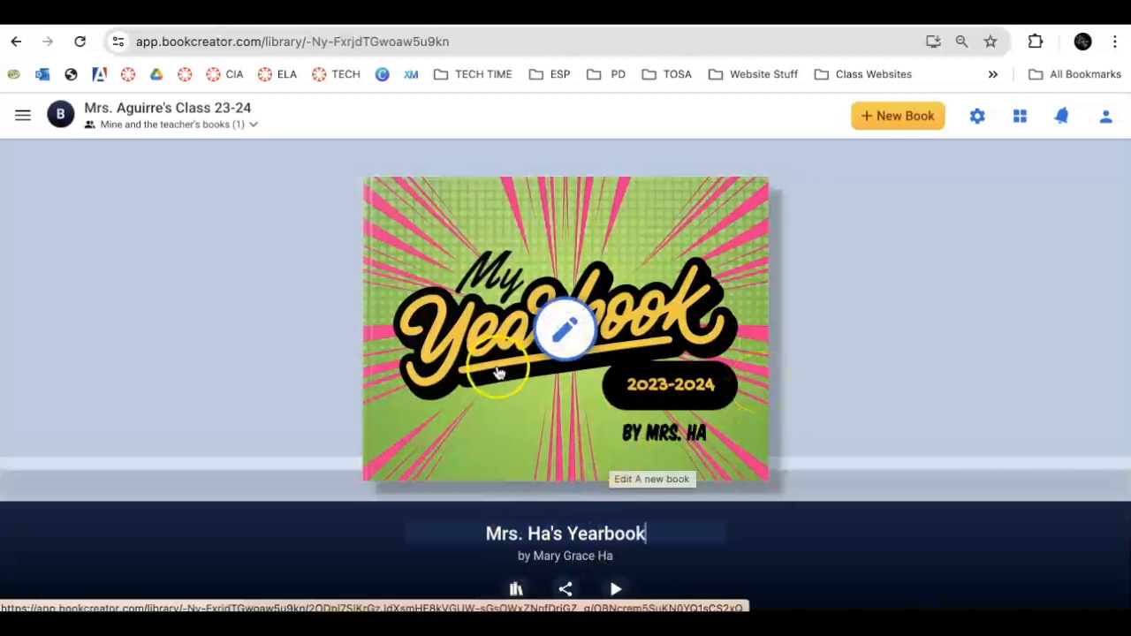
click(272, 380)
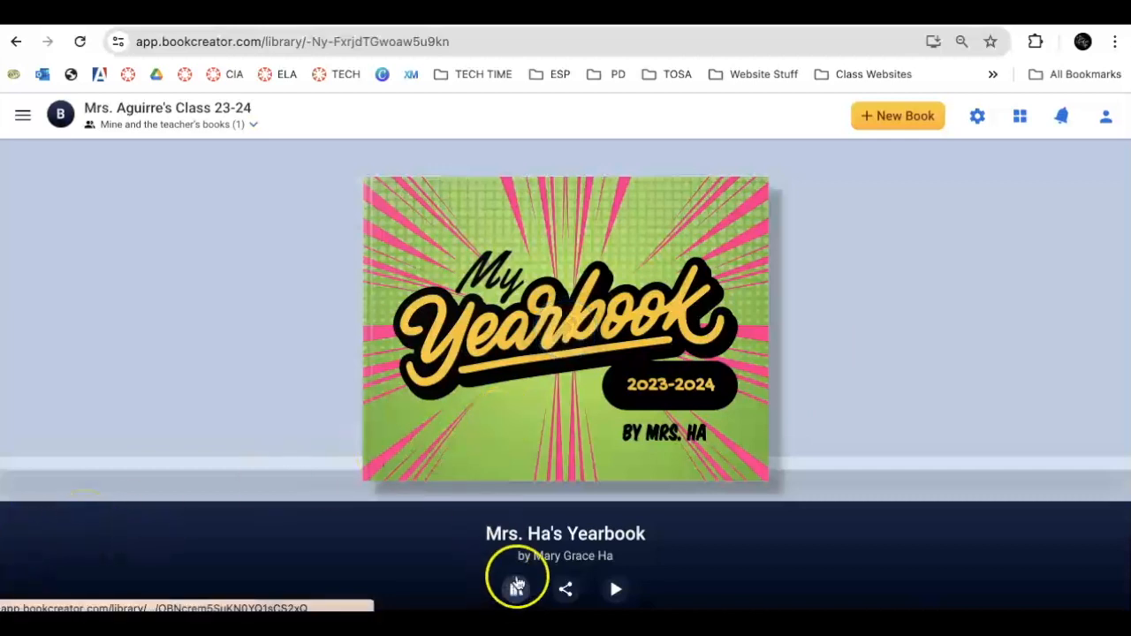
- Review the yearbook's sharing options and open the book in reading mode
click(566, 593)
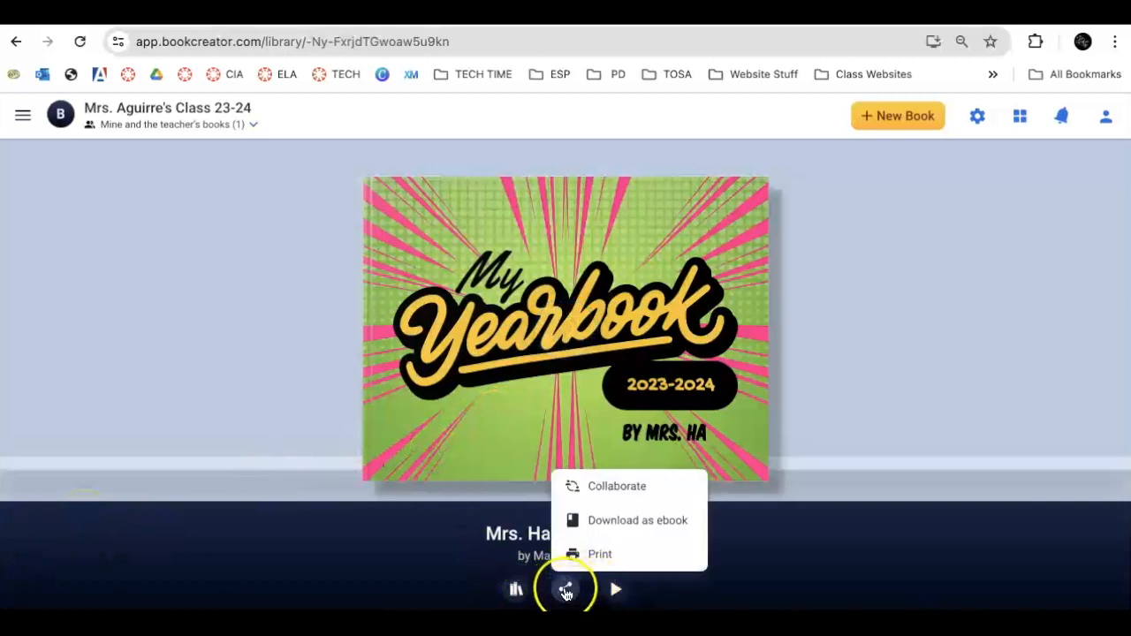
click(616, 590)
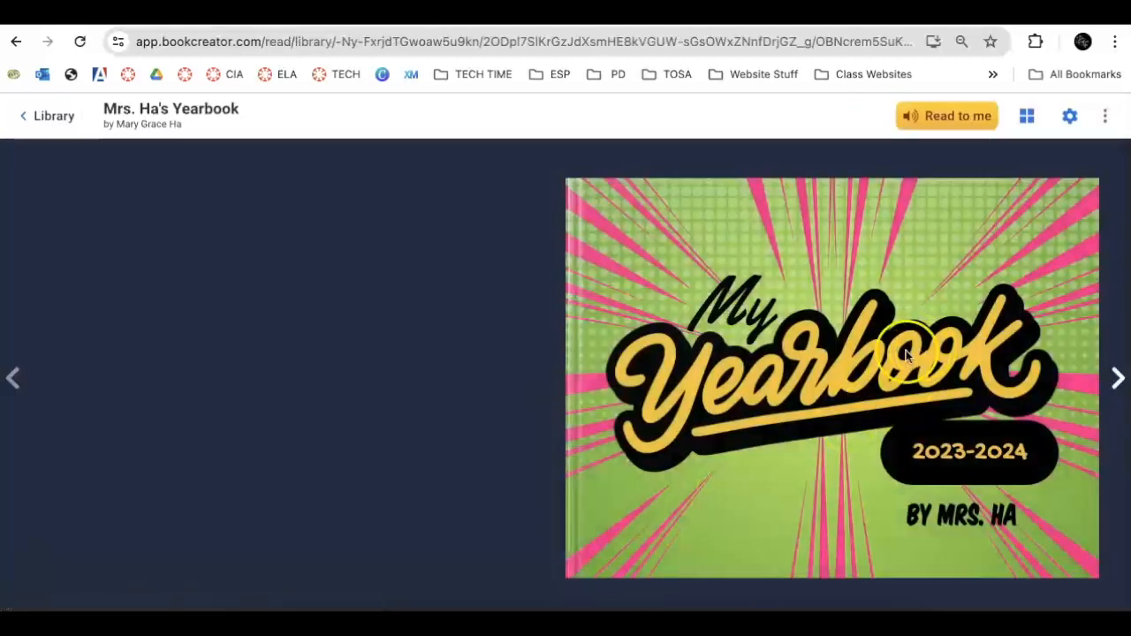